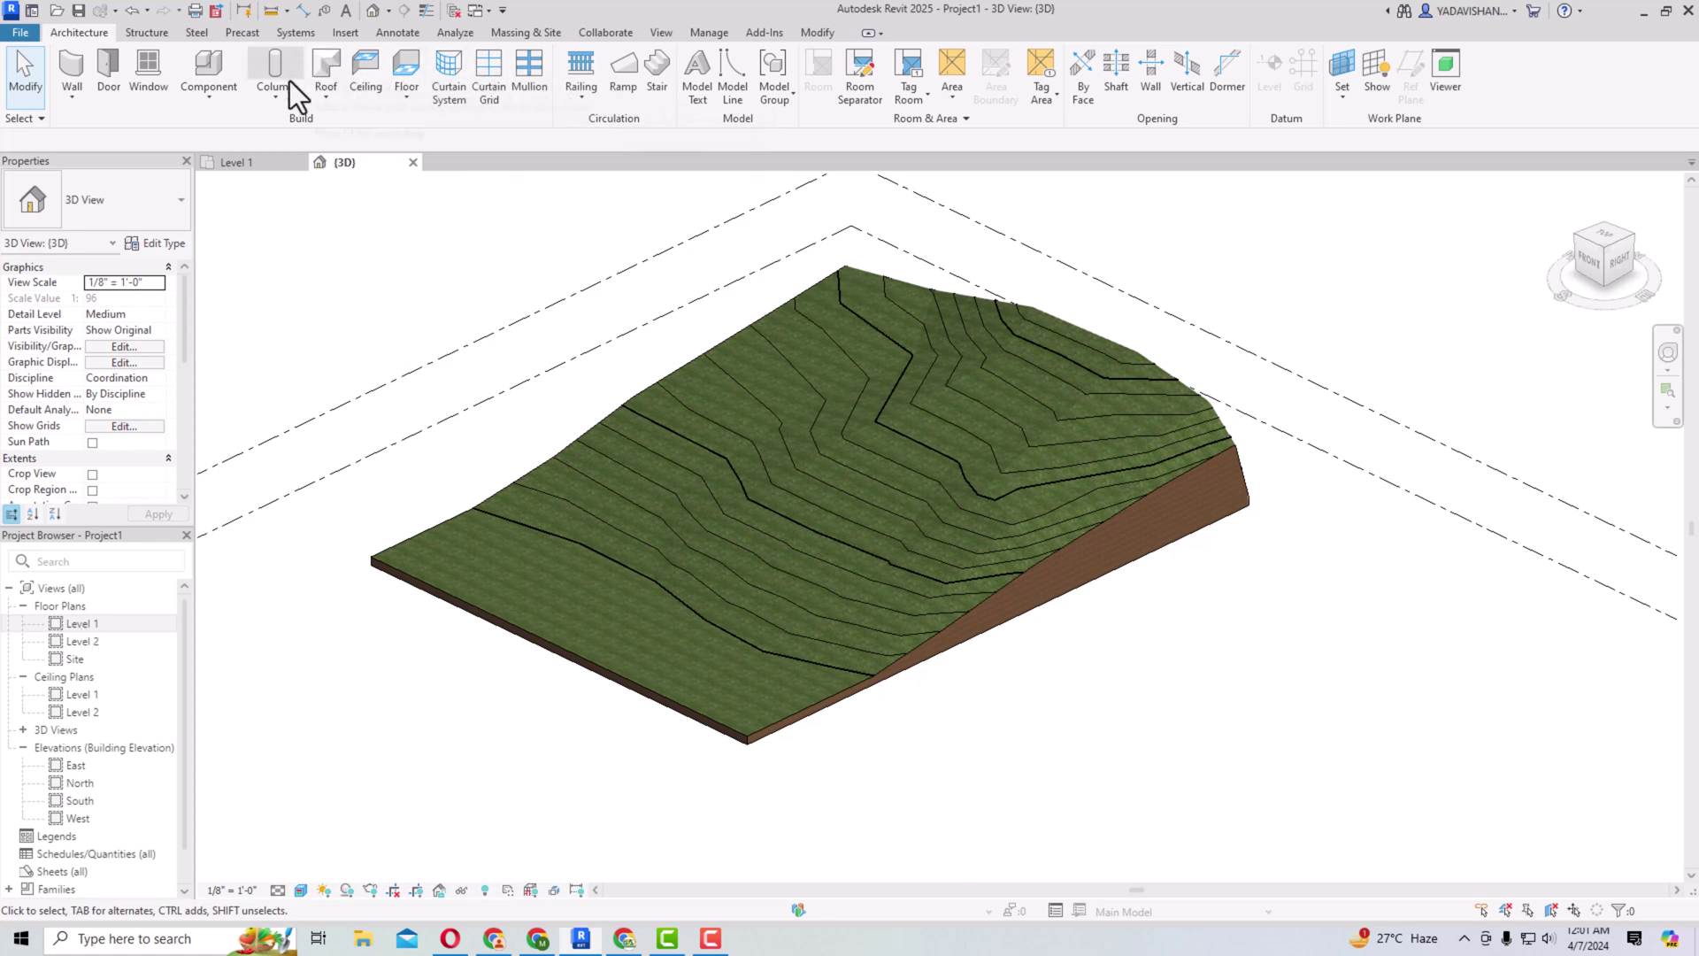
Step: Create a rectangular Generic - 12" architectural floor on Level 1, partly embedded in the lower slope of the toposolid
click(403, 101)
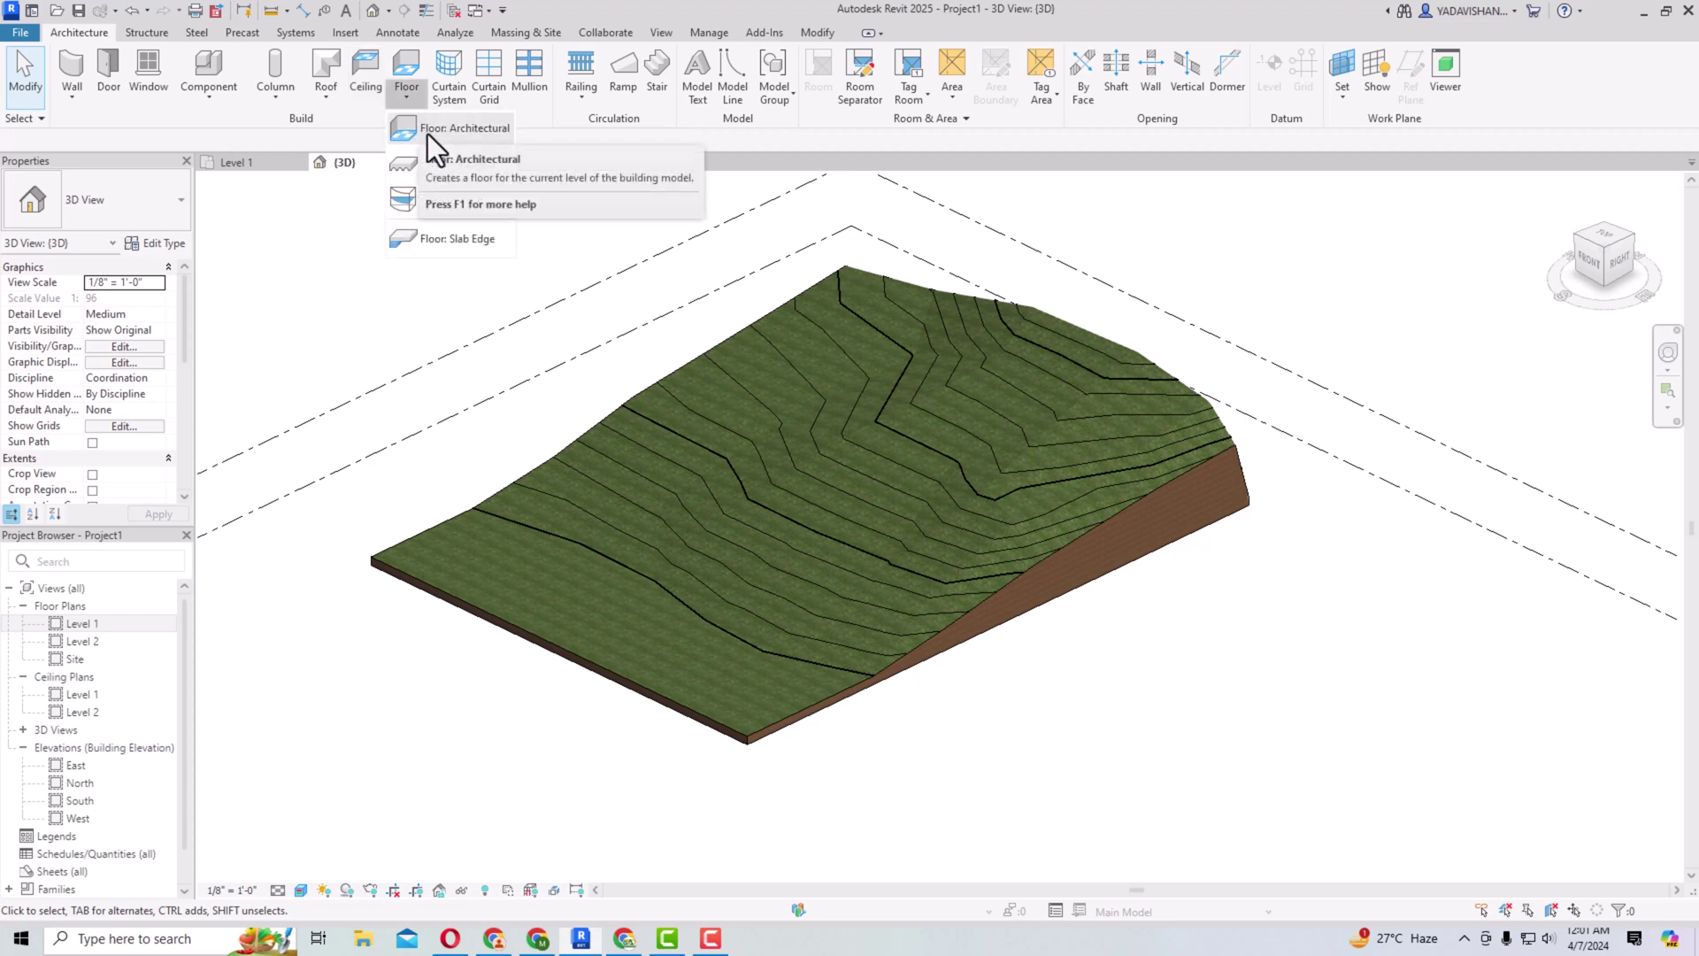
click(428, 135)
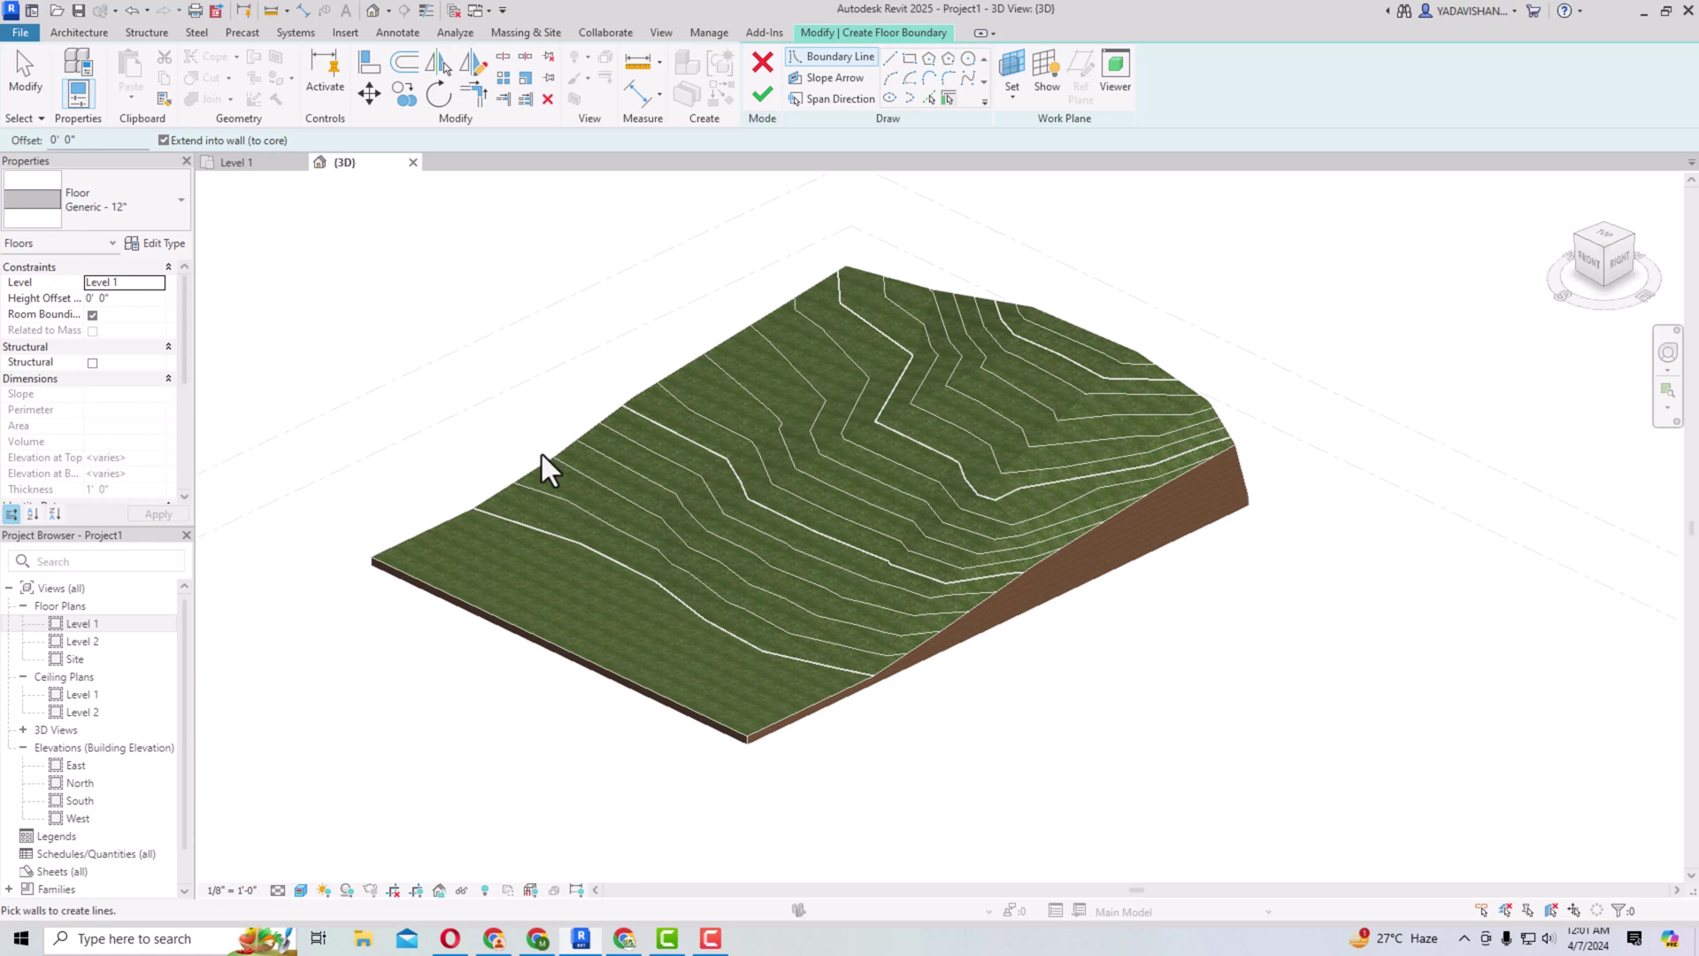
click(908, 57)
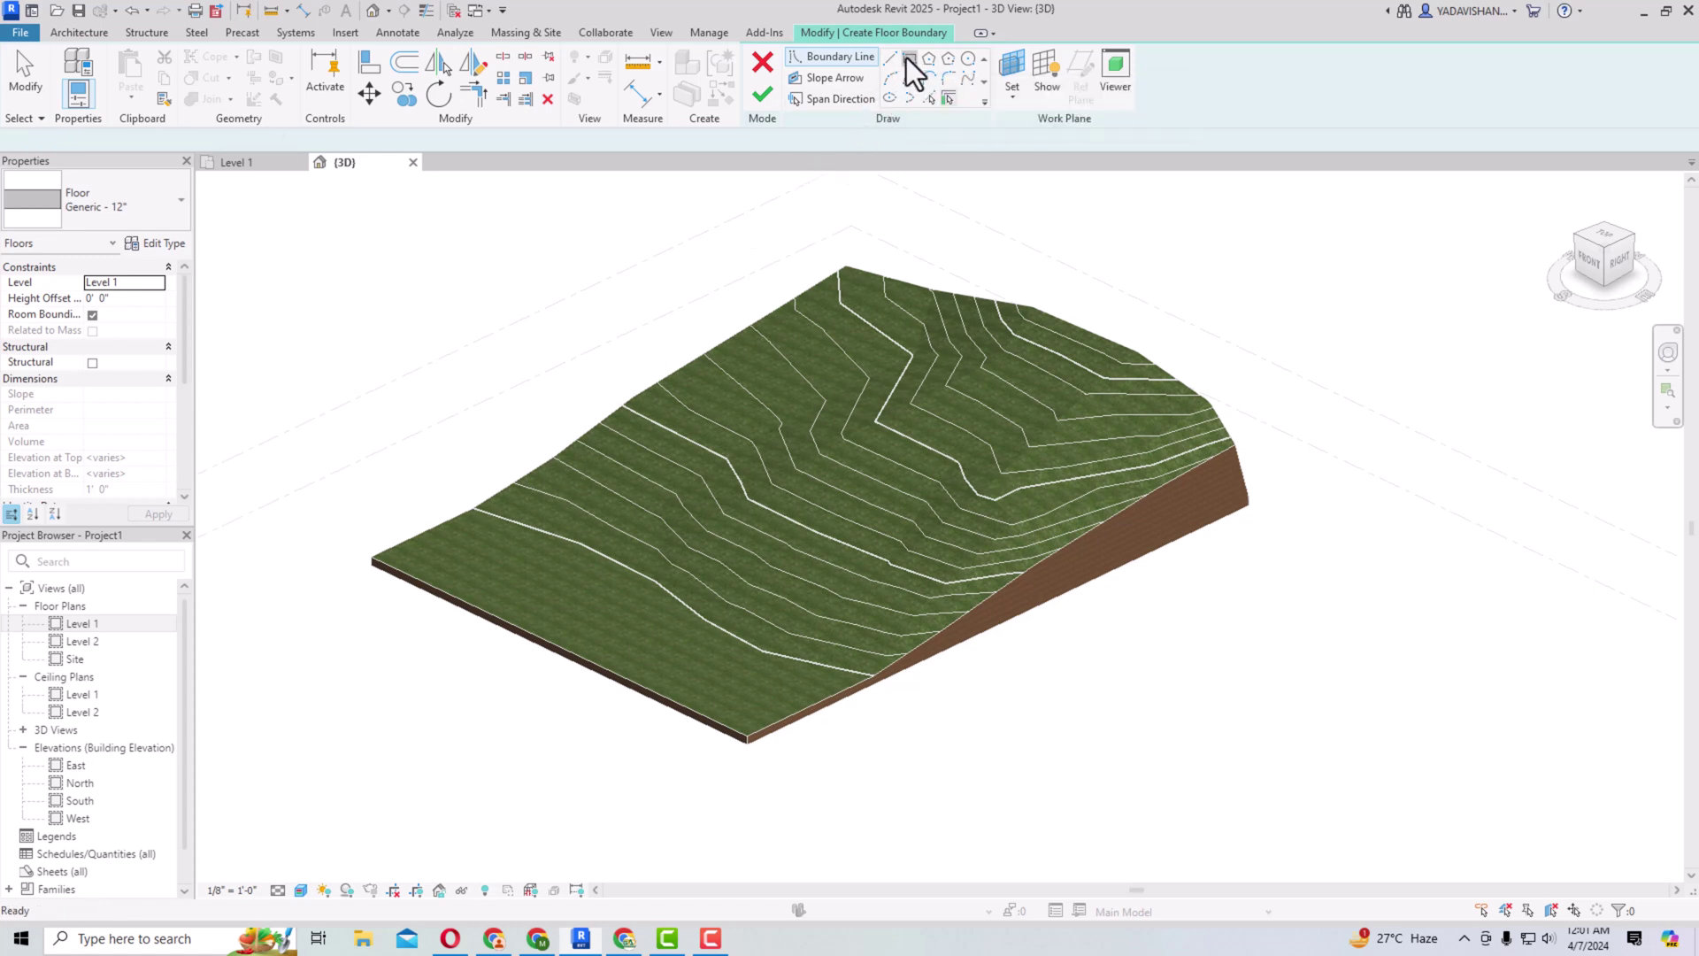
click(628, 573)
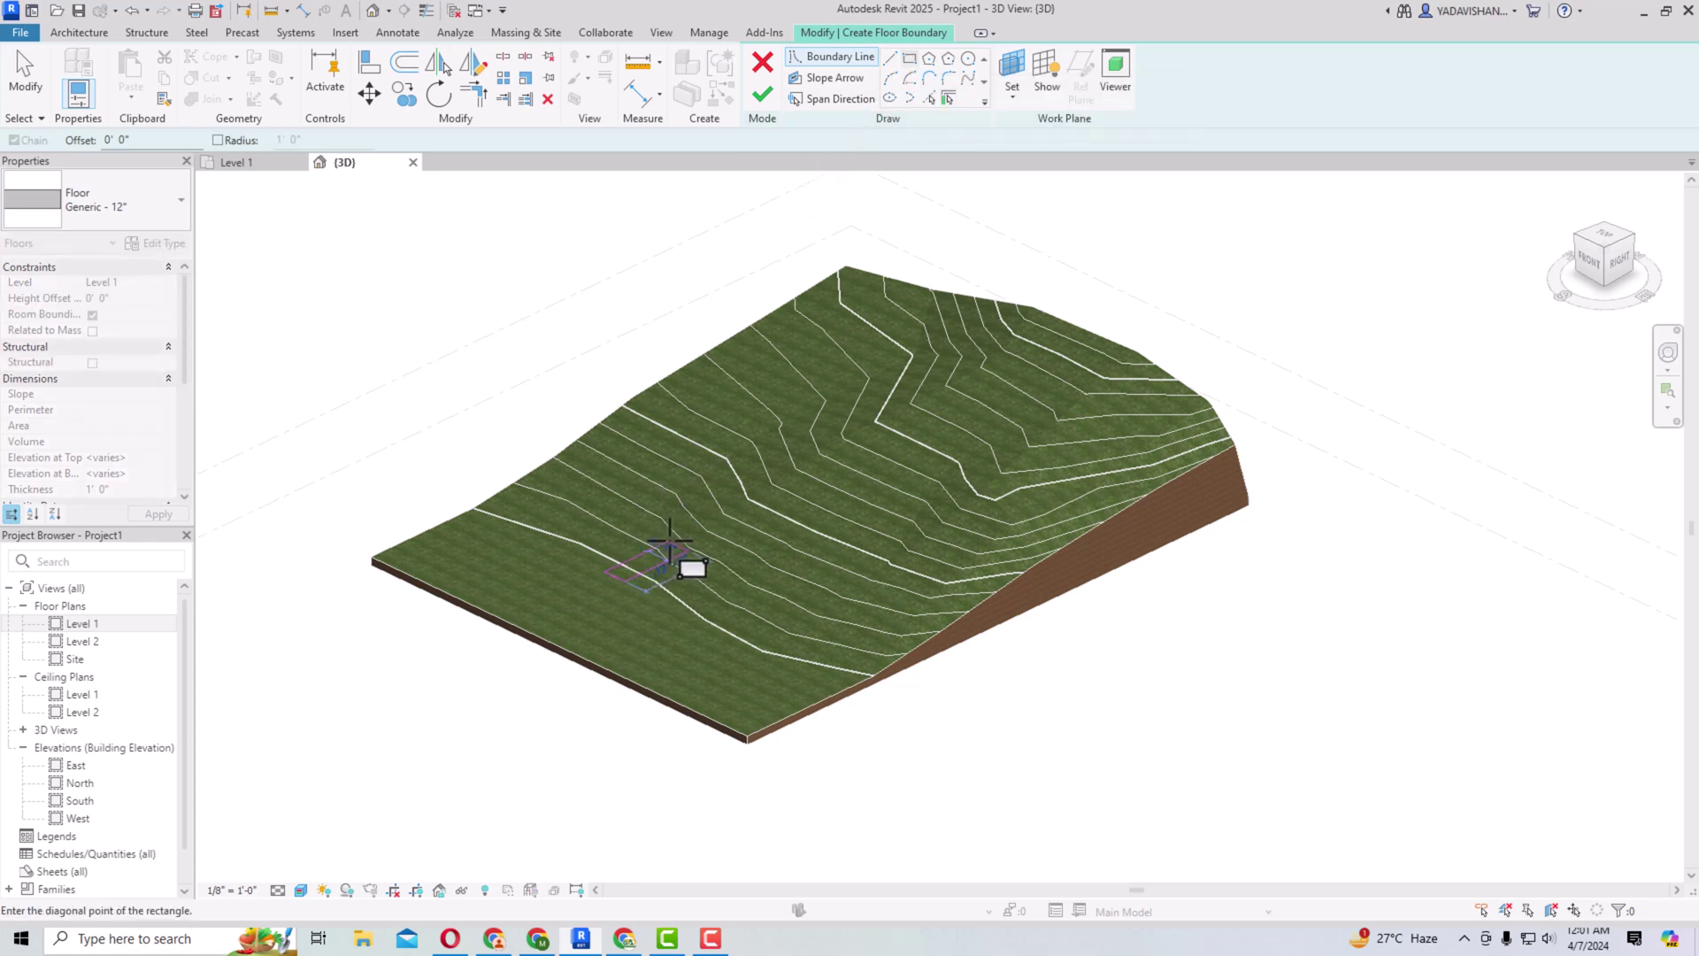
click(703, 472)
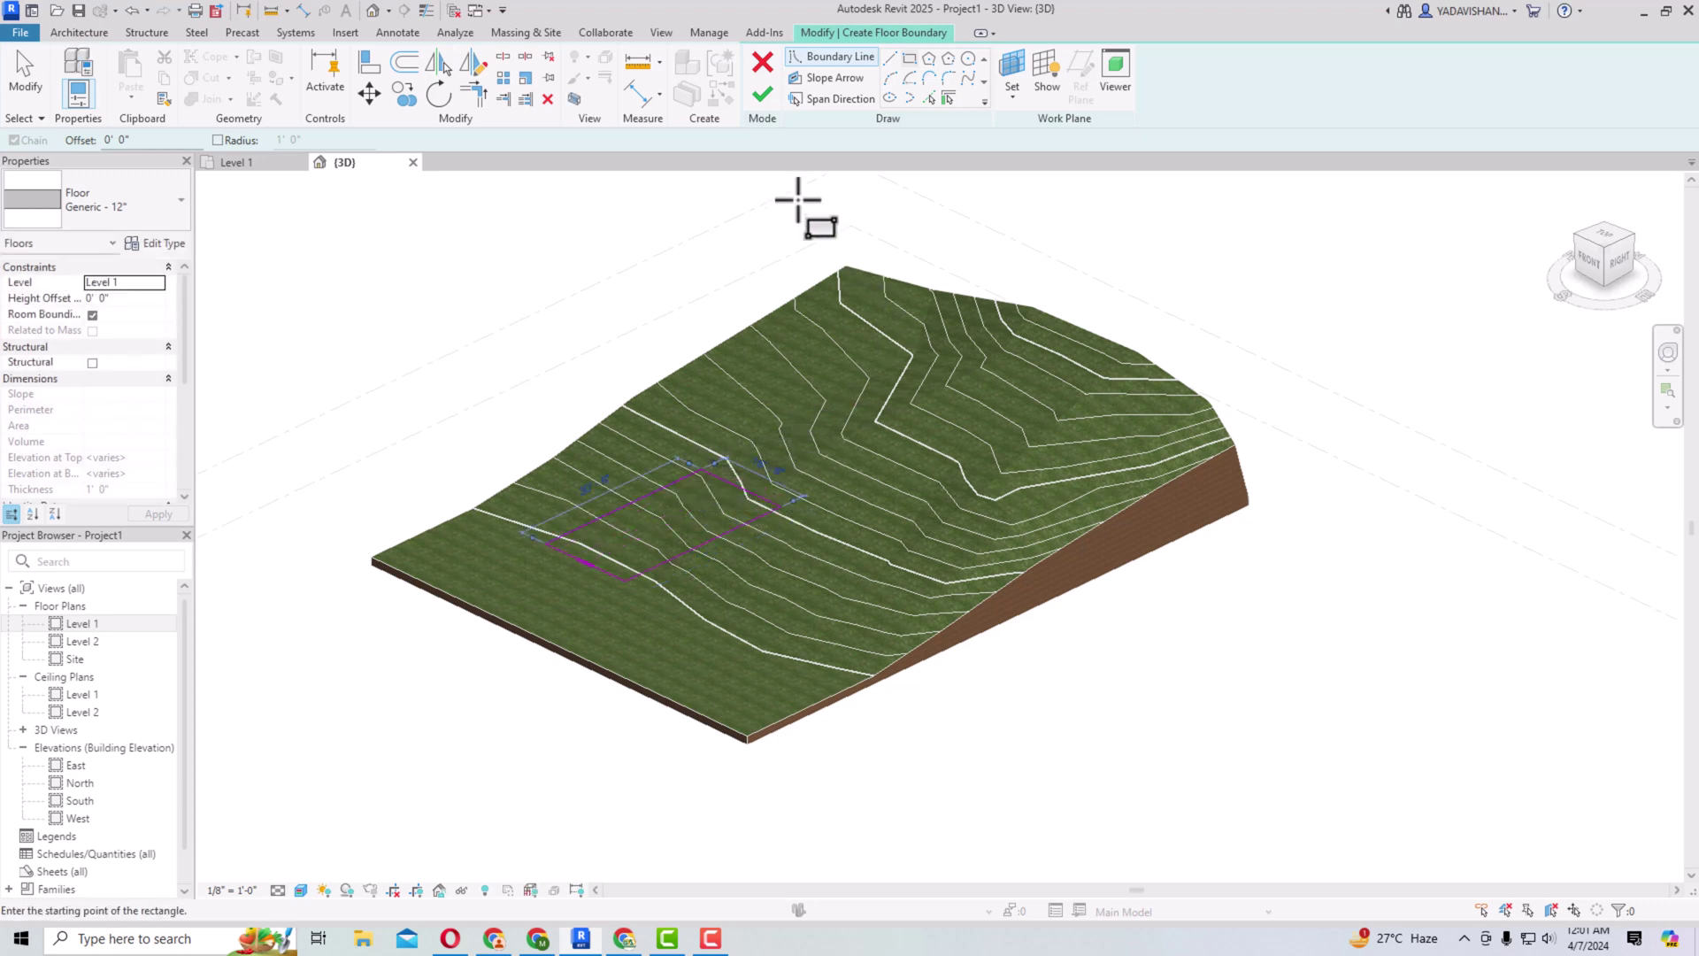
click(756, 100)
click(502, 726)
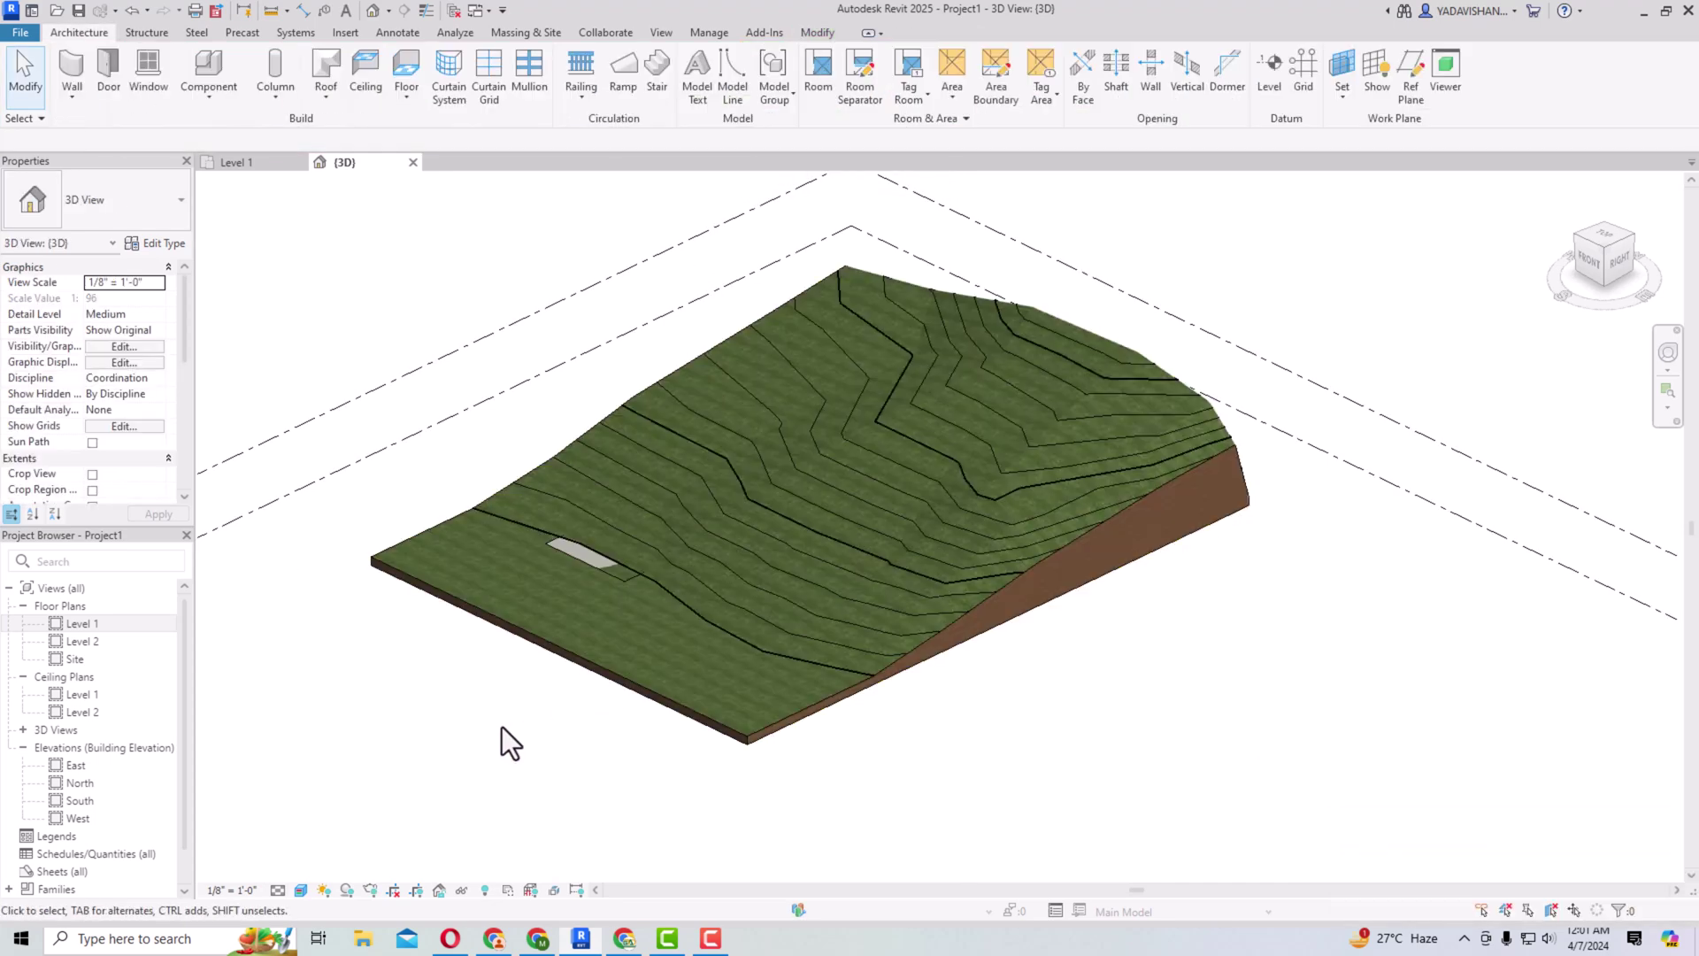
scroll(548, 617, up, 2)
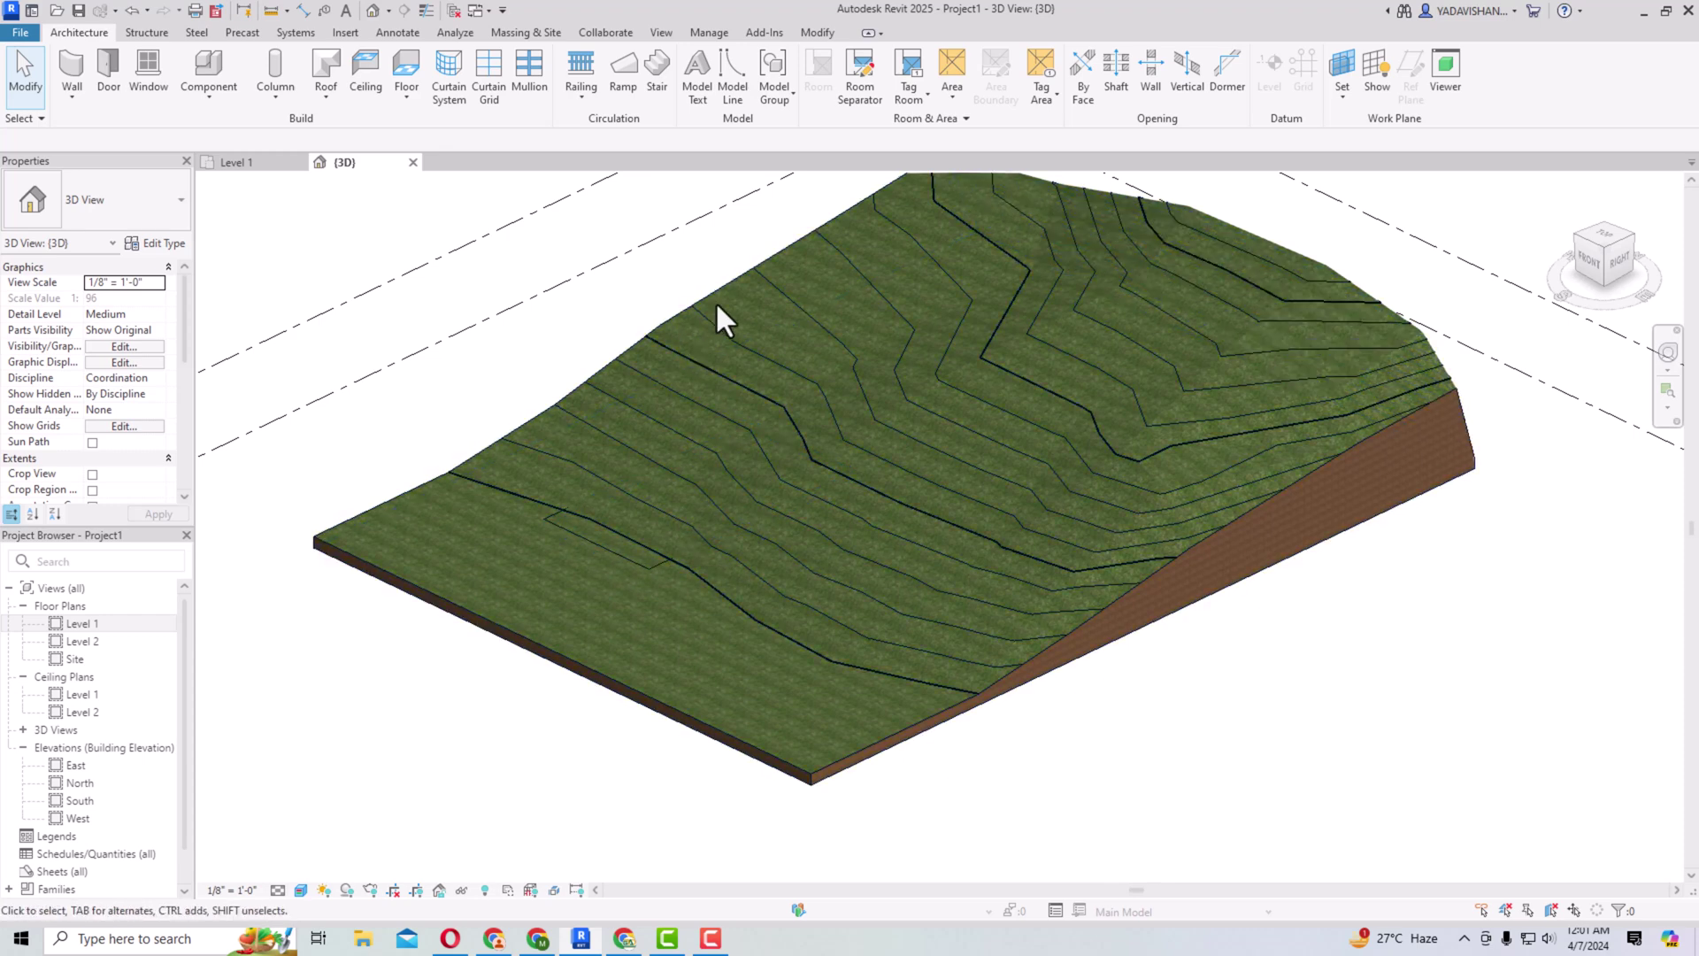
key(ctrl+z)
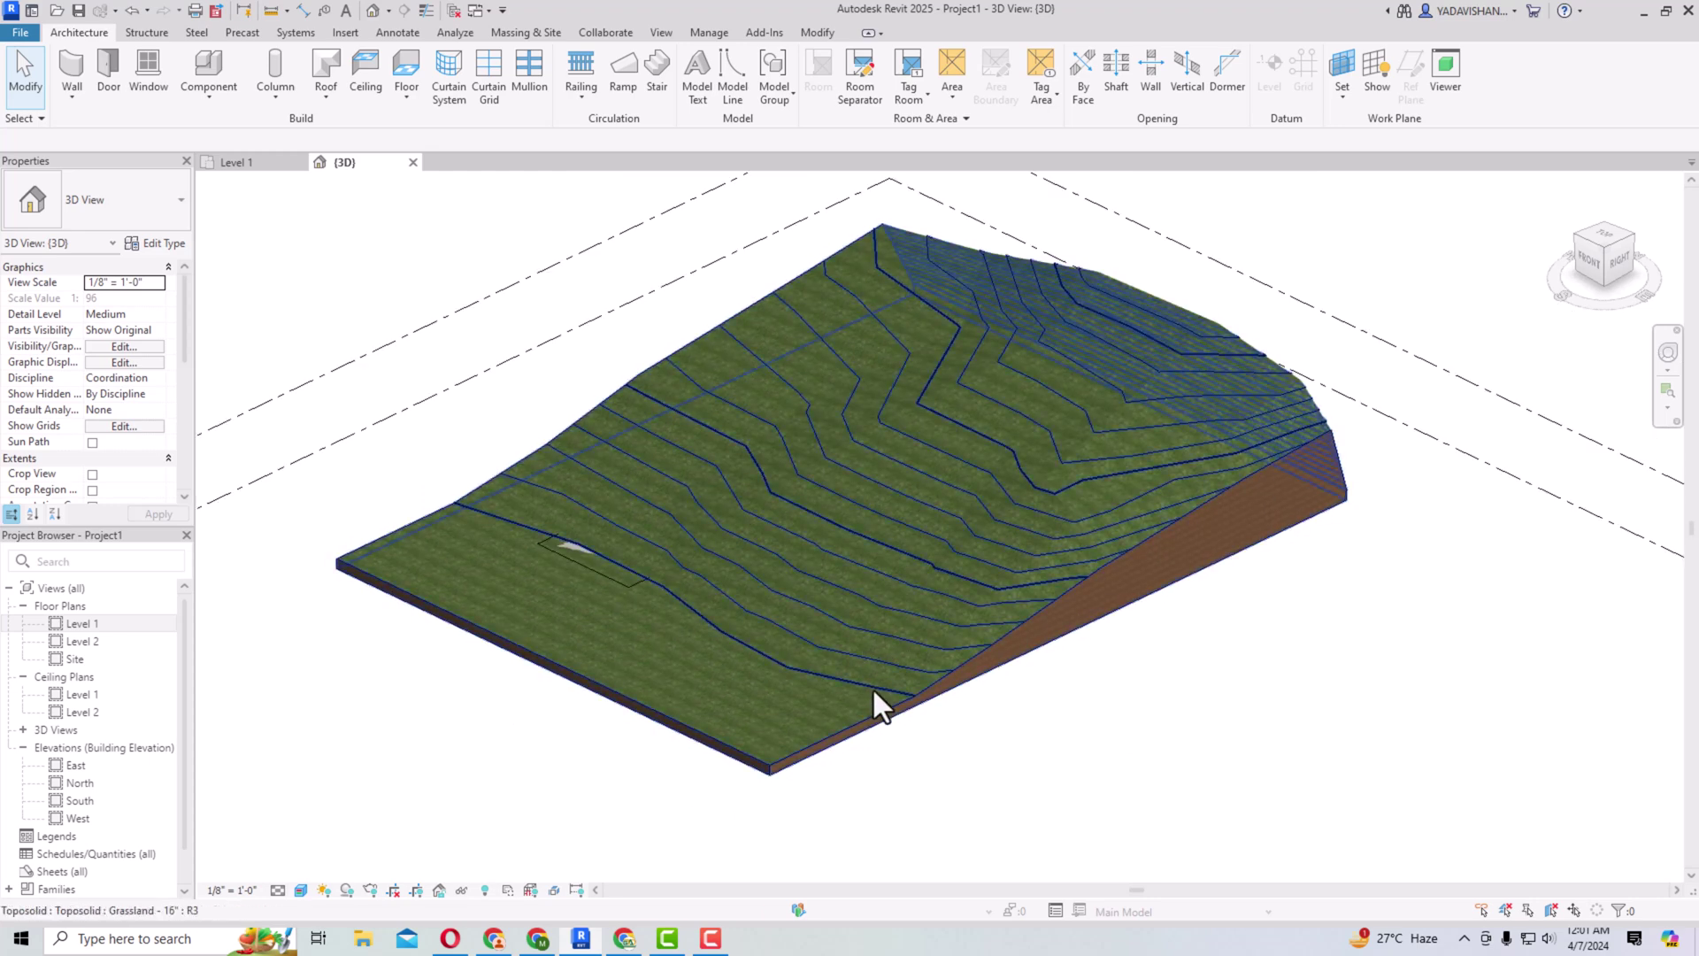
Step: Excavate the Grassland - 16" toposolid with the rectangular floor and inspect the cut from the front
click(825, 736)
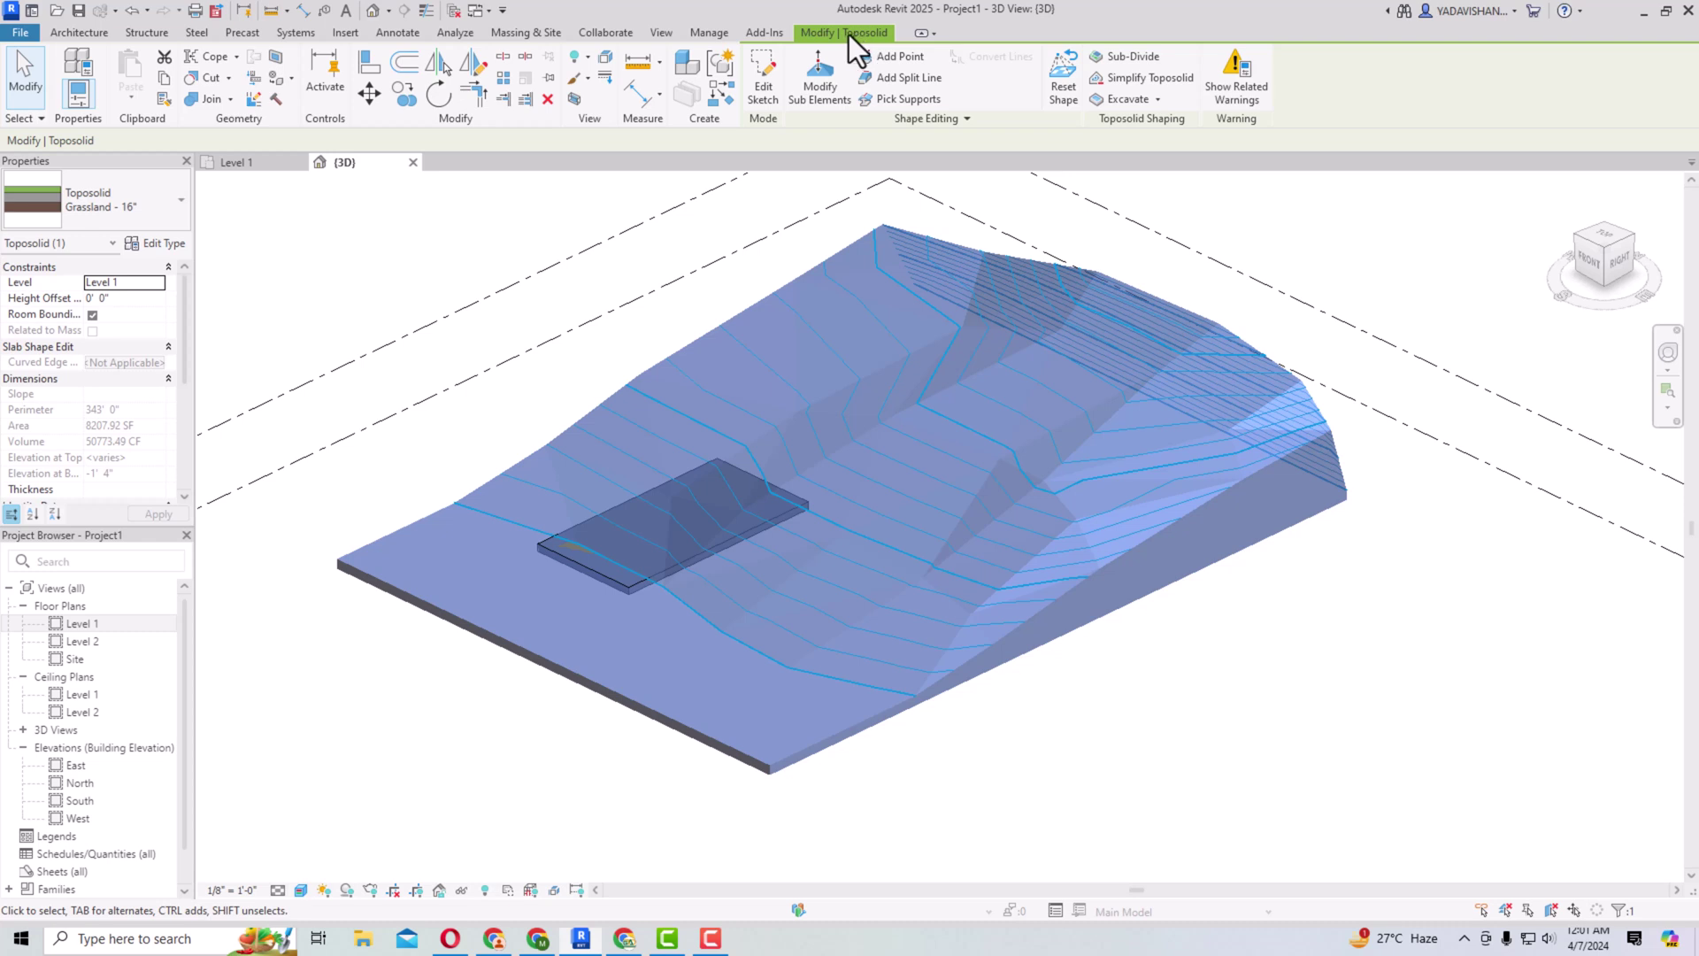
click(1158, 101)
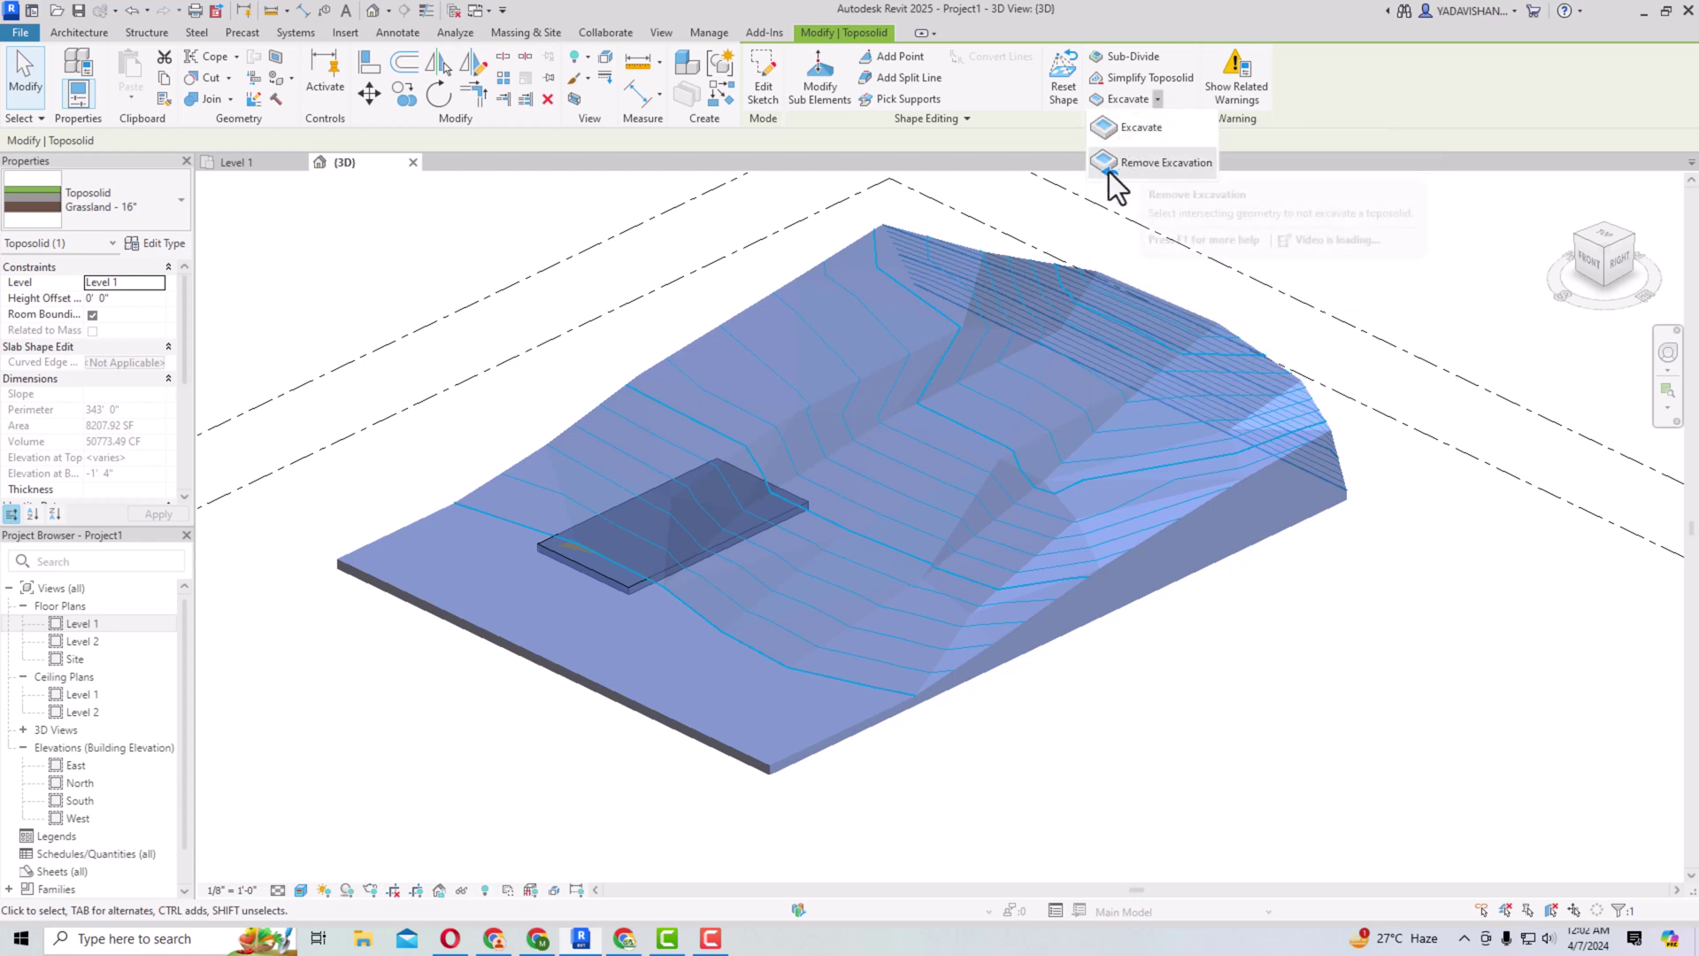
click(1142, 130)
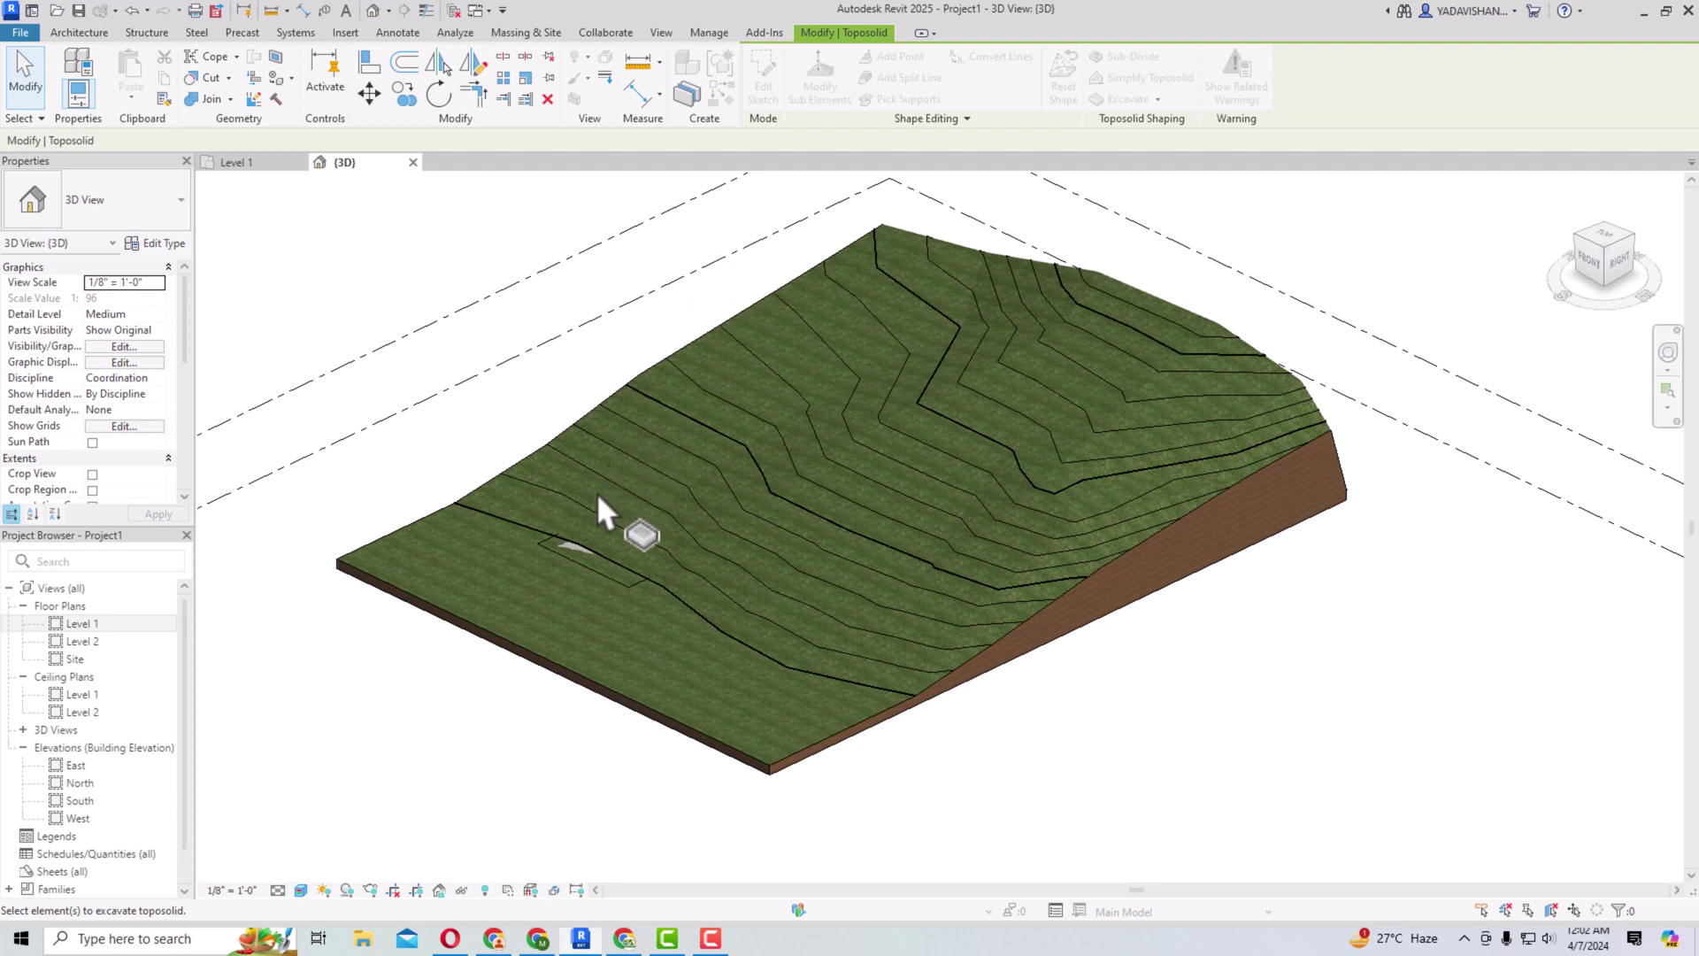
click(570, 558)
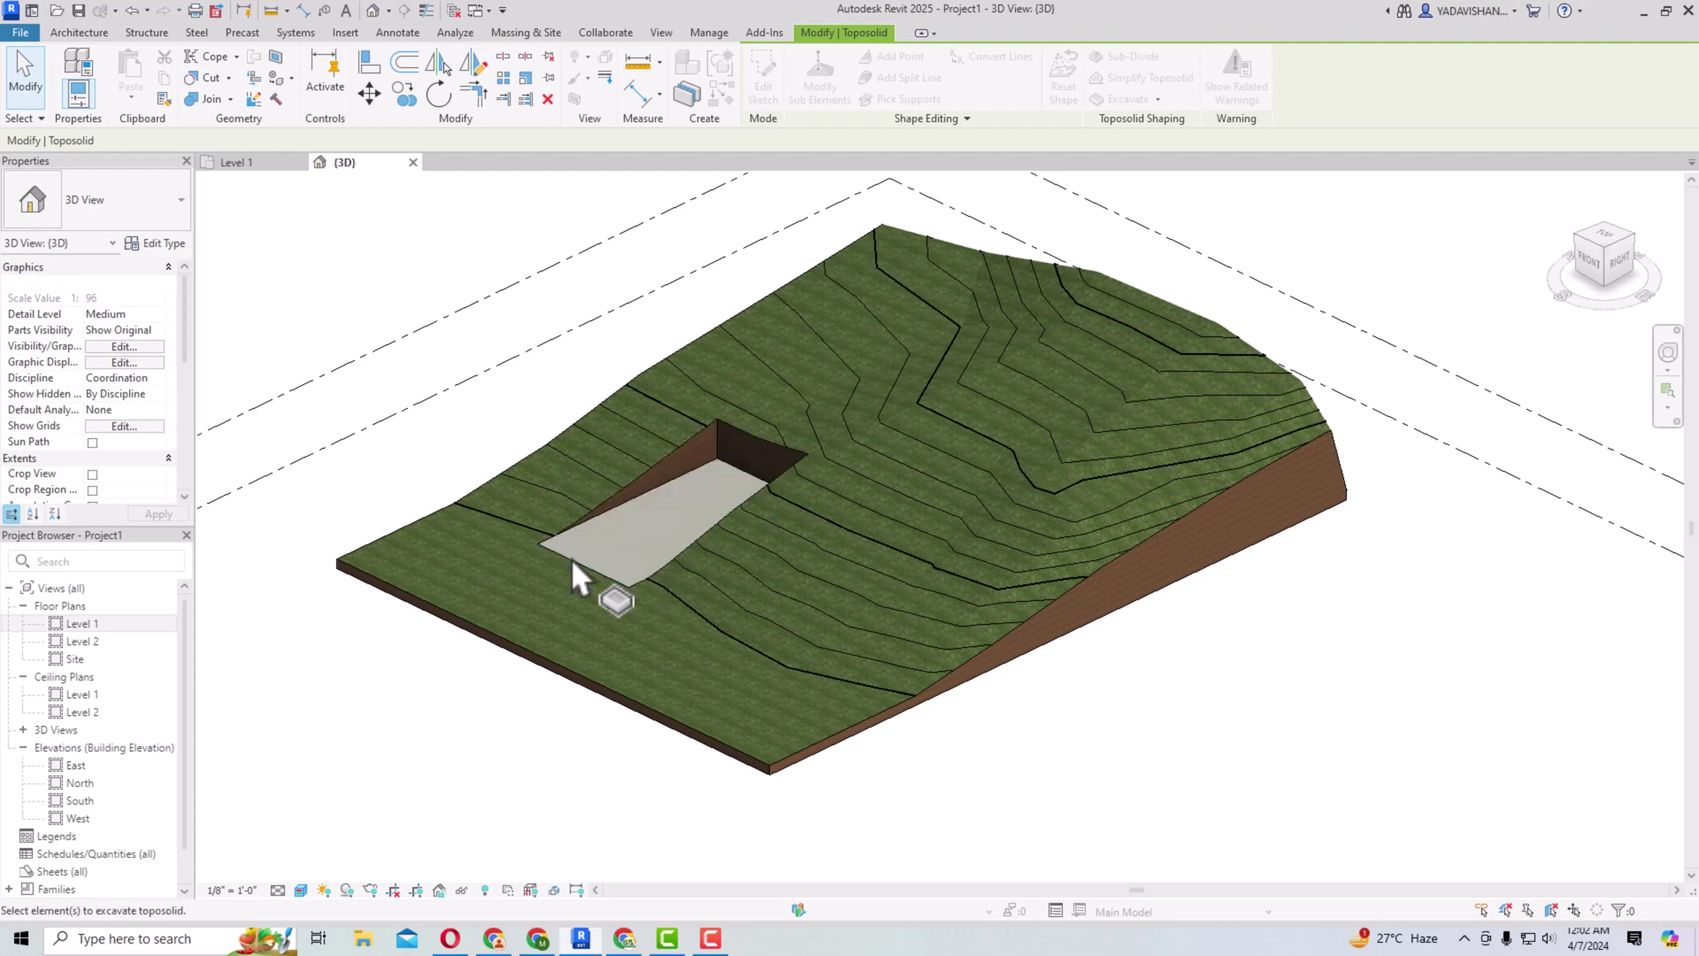
click(1588, 255)
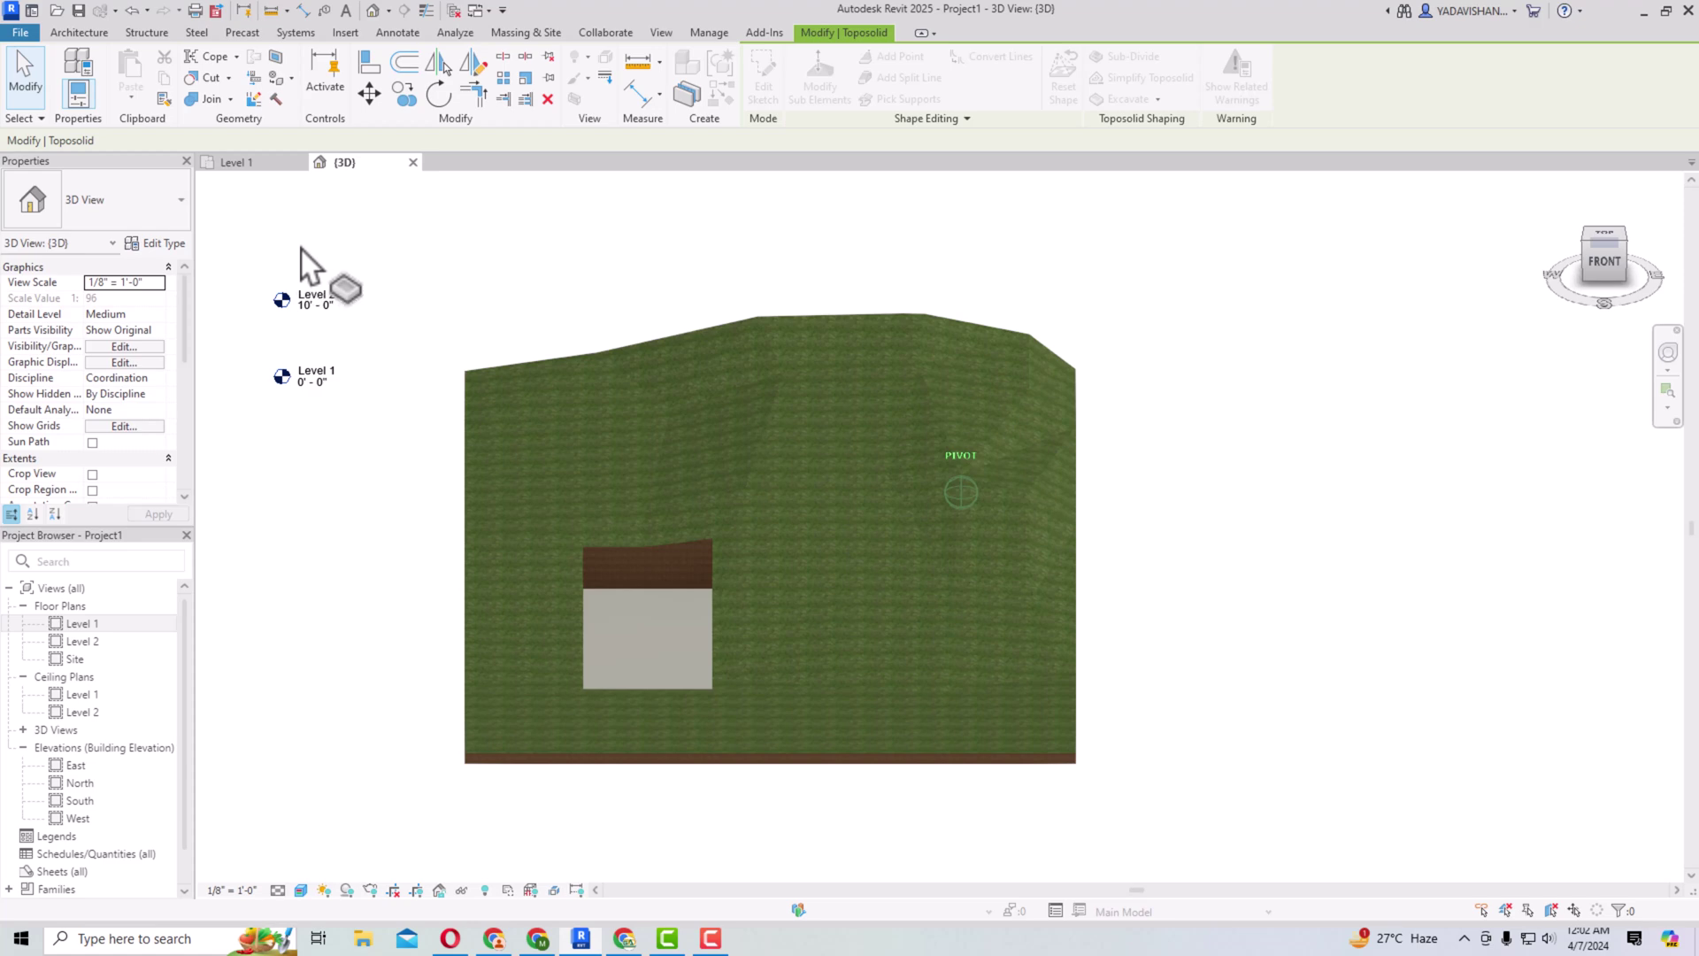
scroll(668, 655, up, 2)
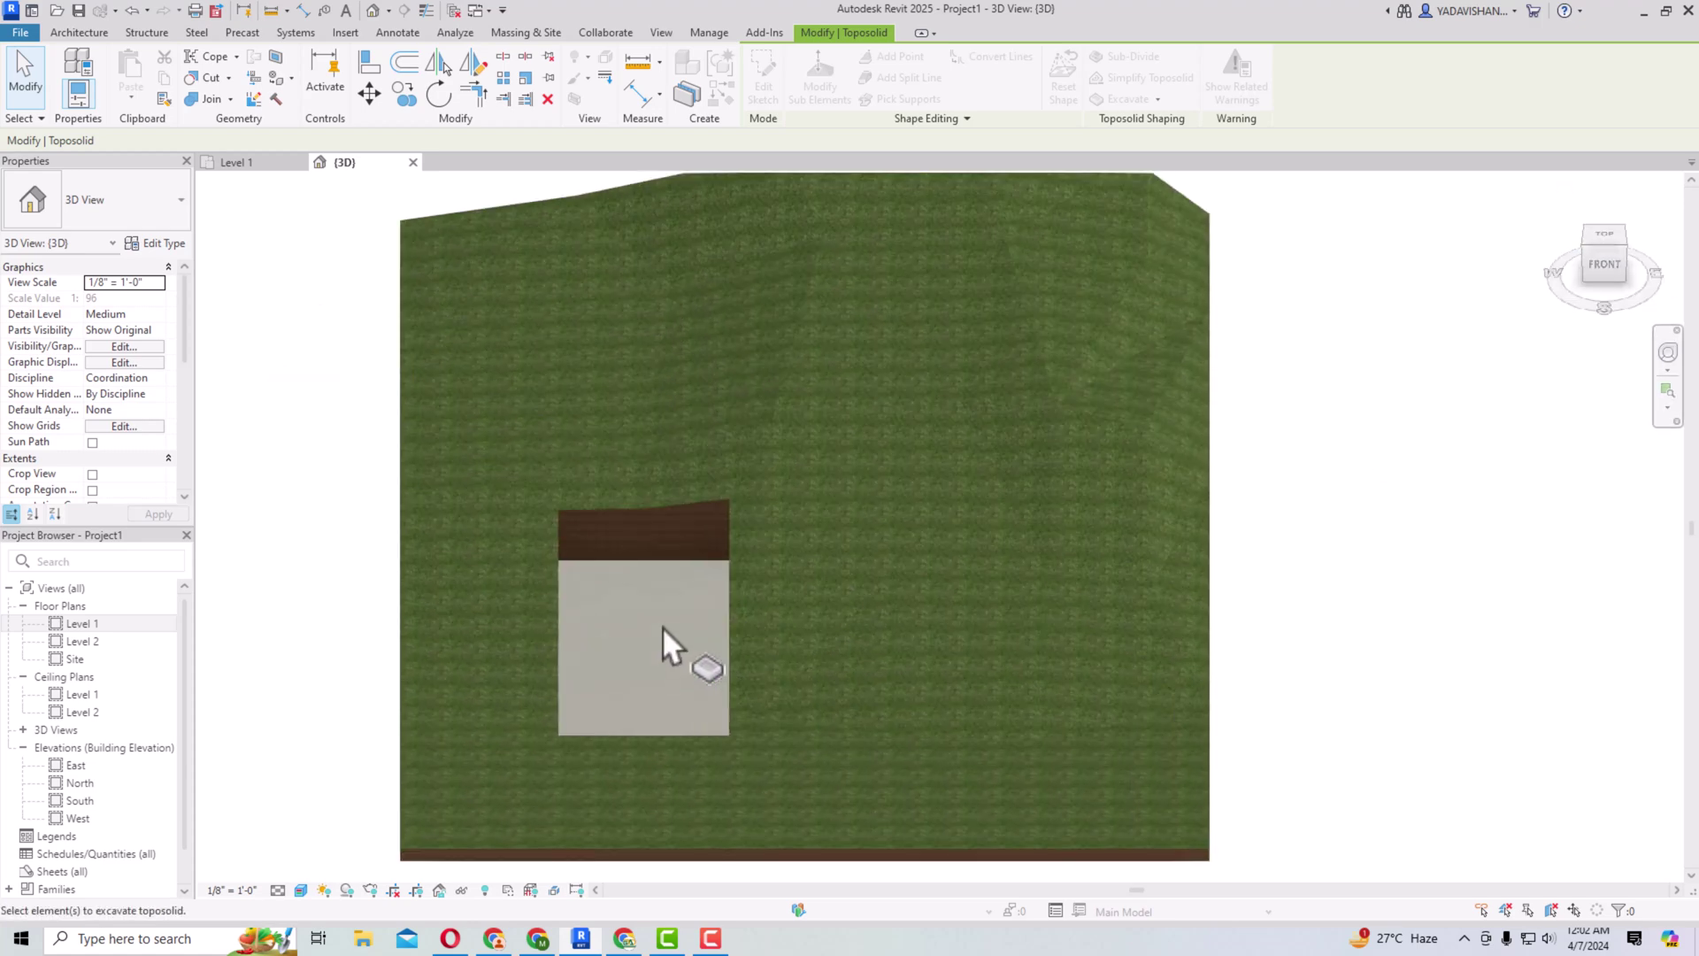
drag(1600, 261, 1481, 274)
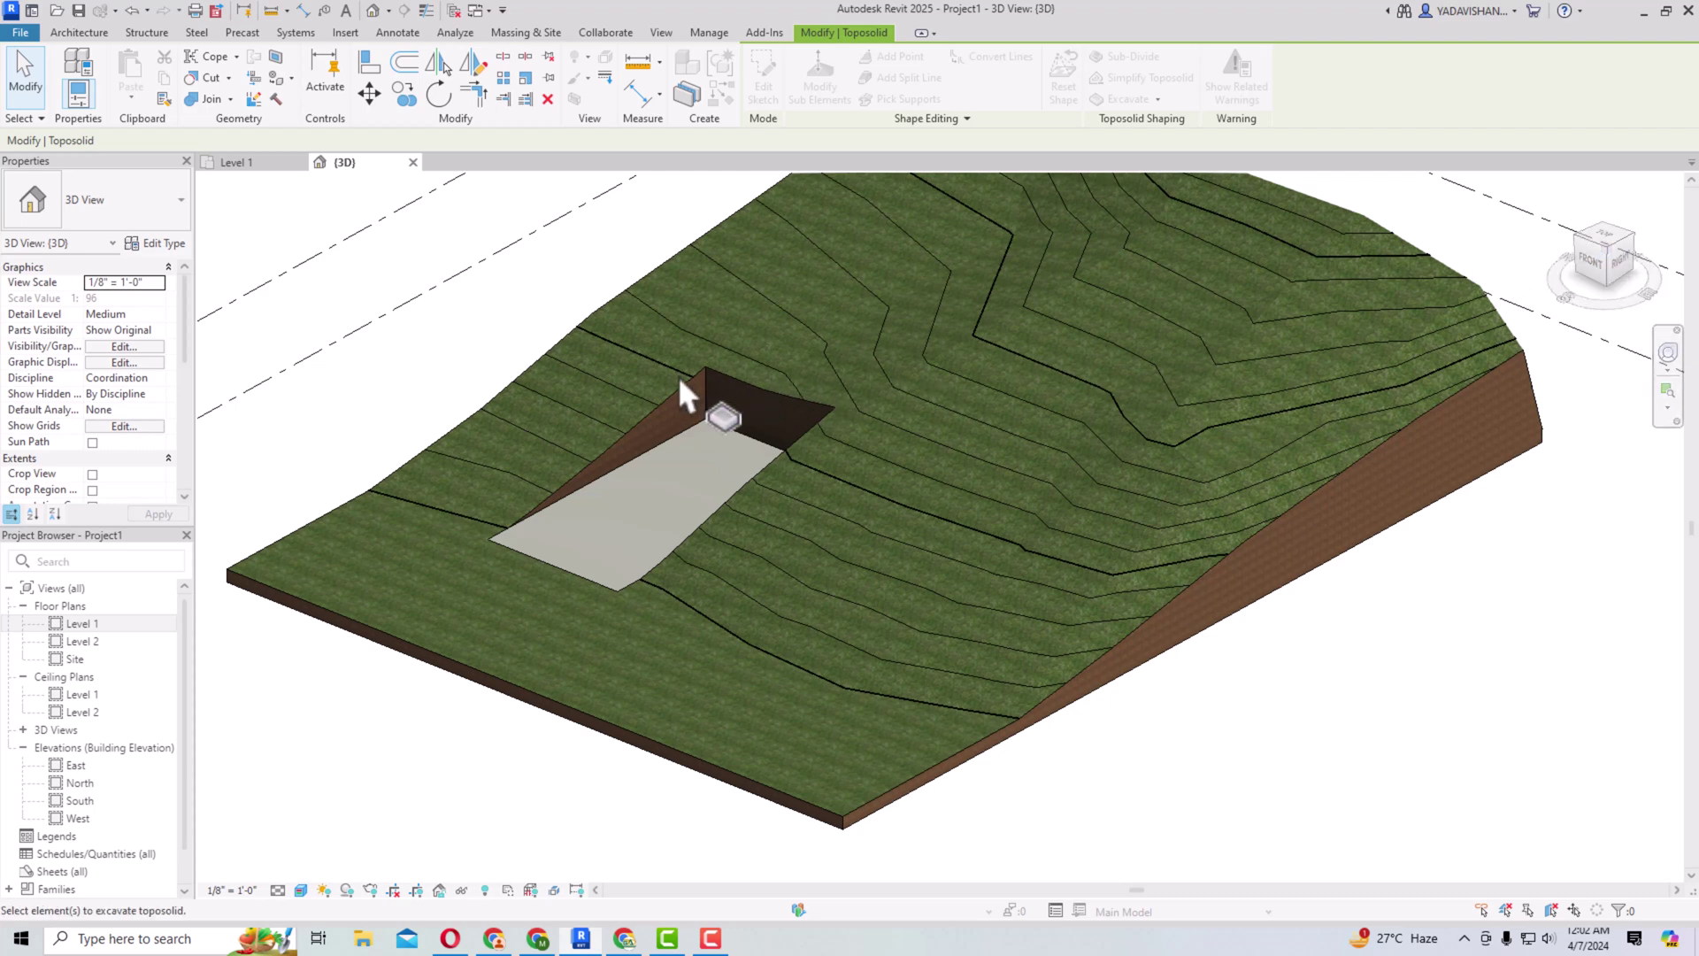
key(Escape)
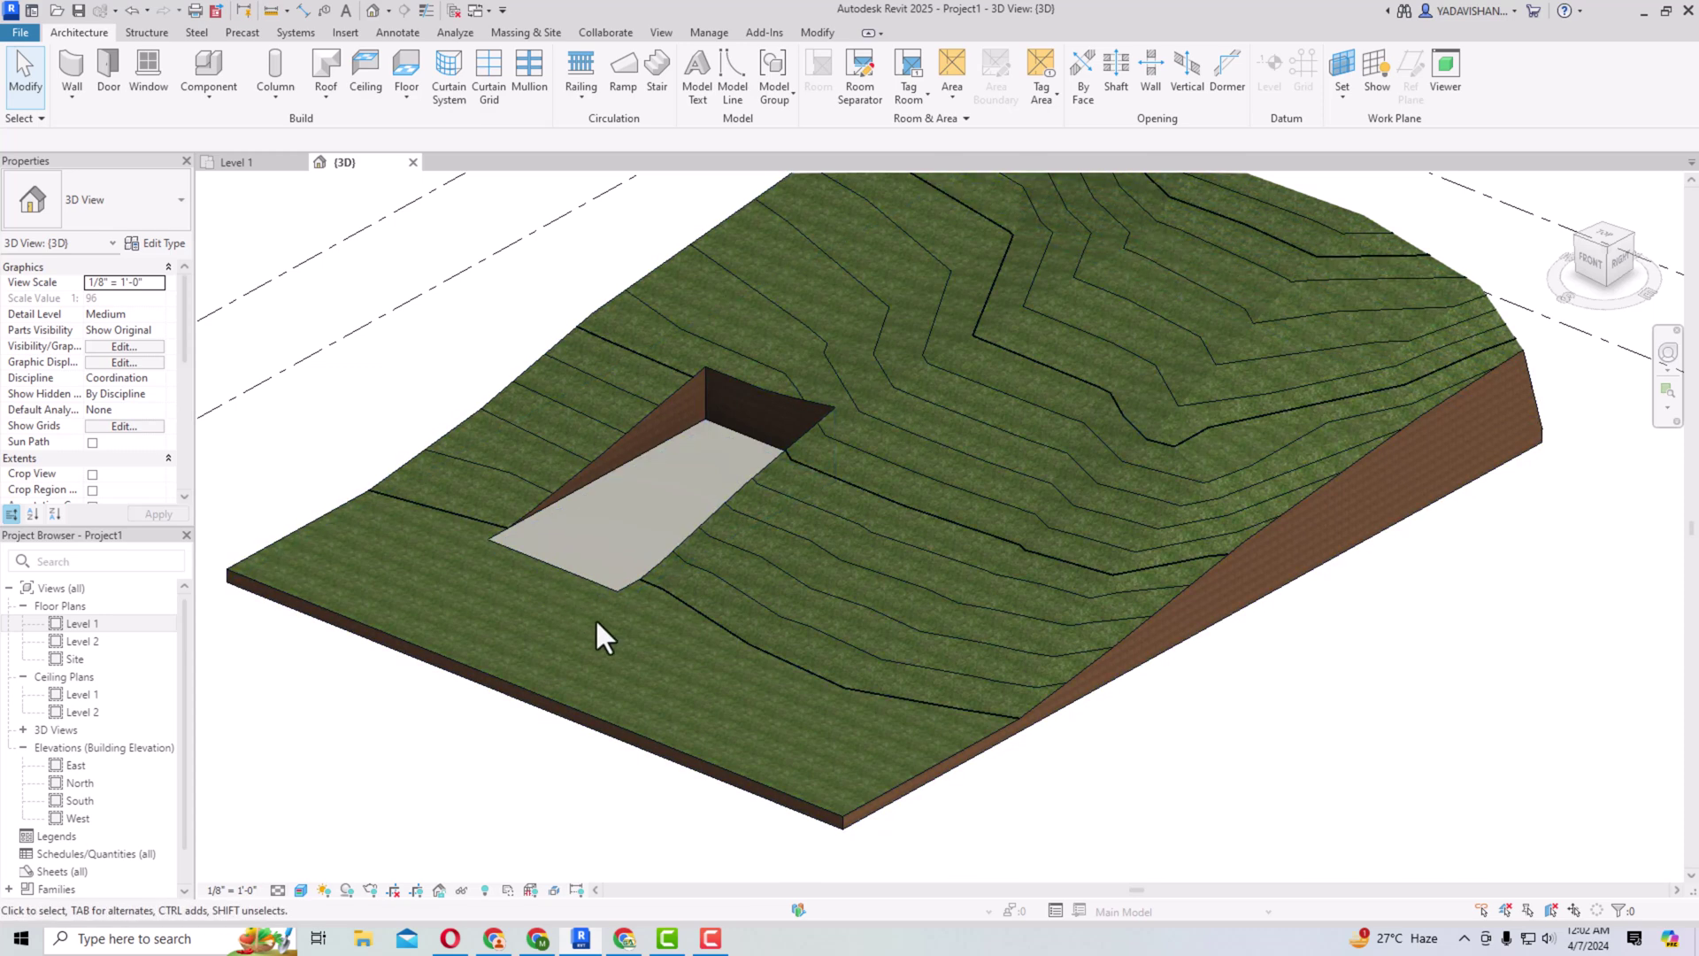
Step: Remove the floor's excavation from the toposolid and dismiss the overlap warning
click(801, 483)
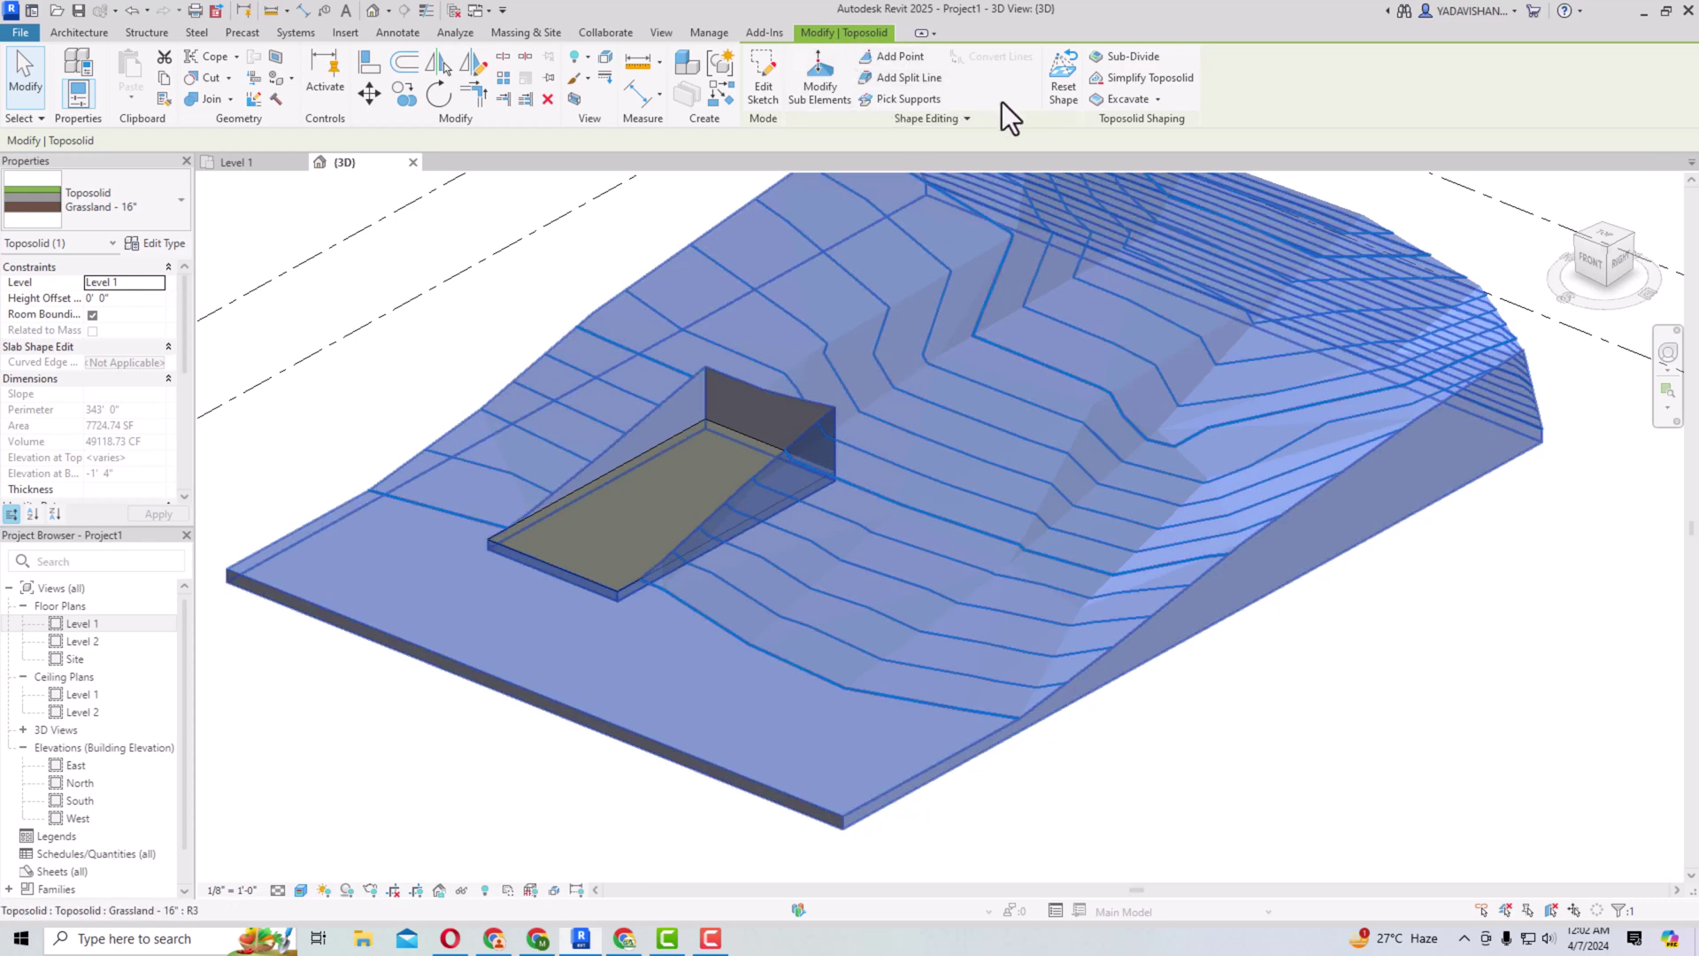
click(1157, 103)
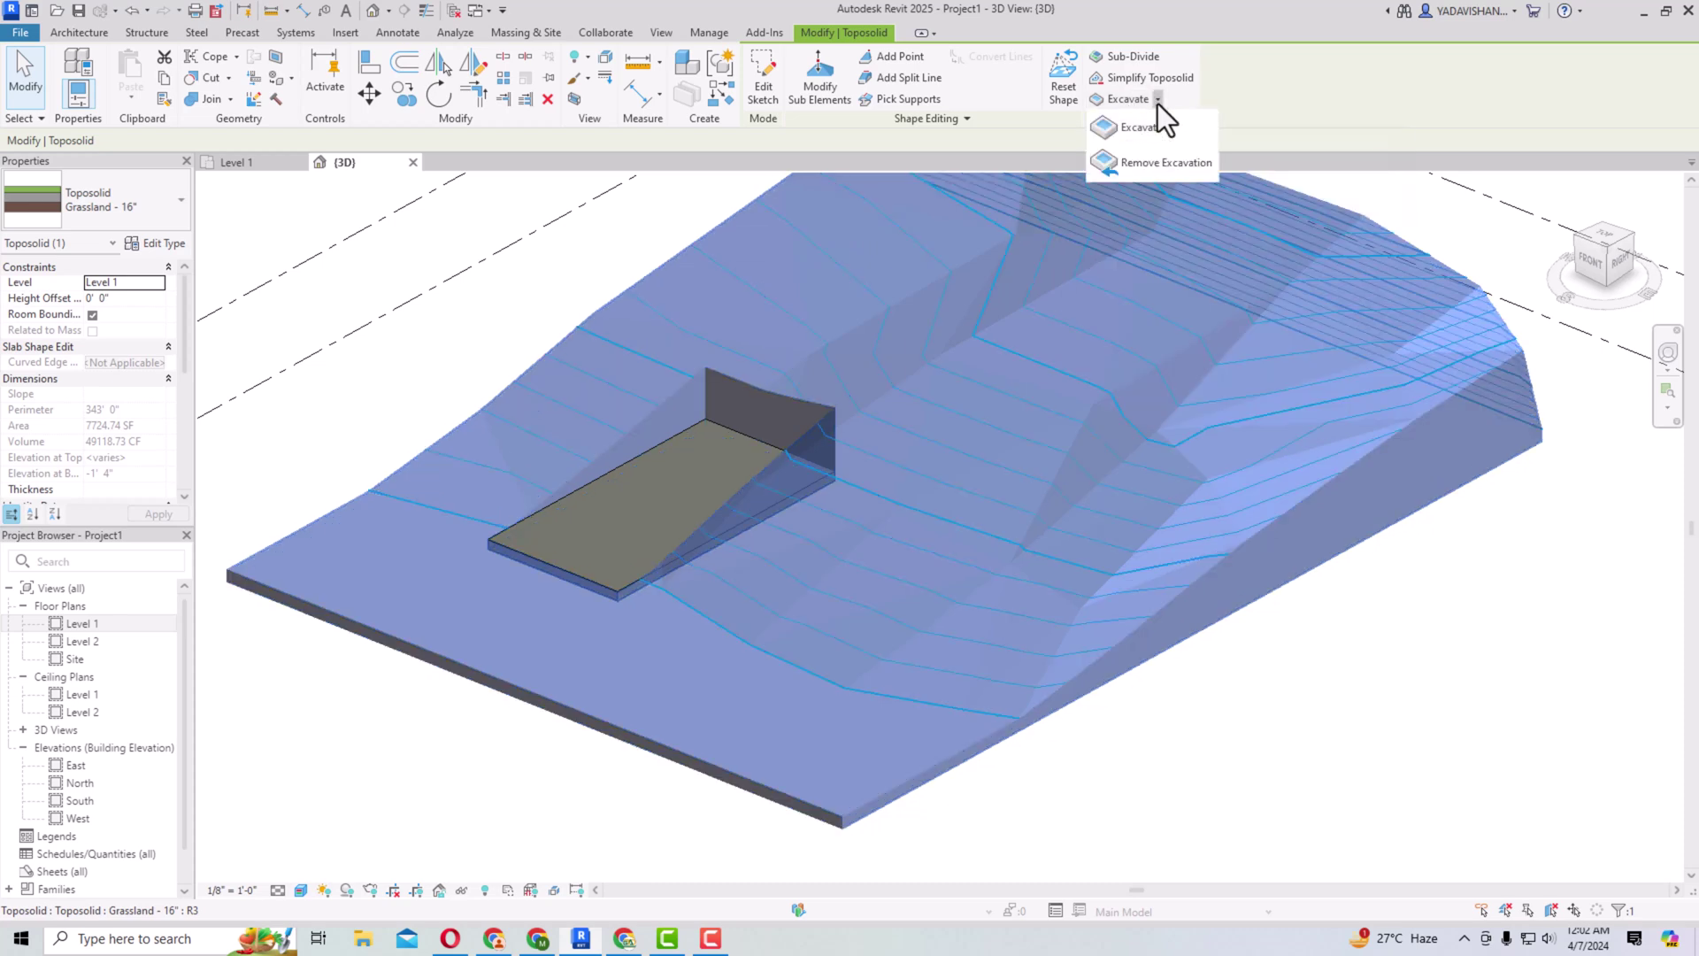
click(1145, 165)
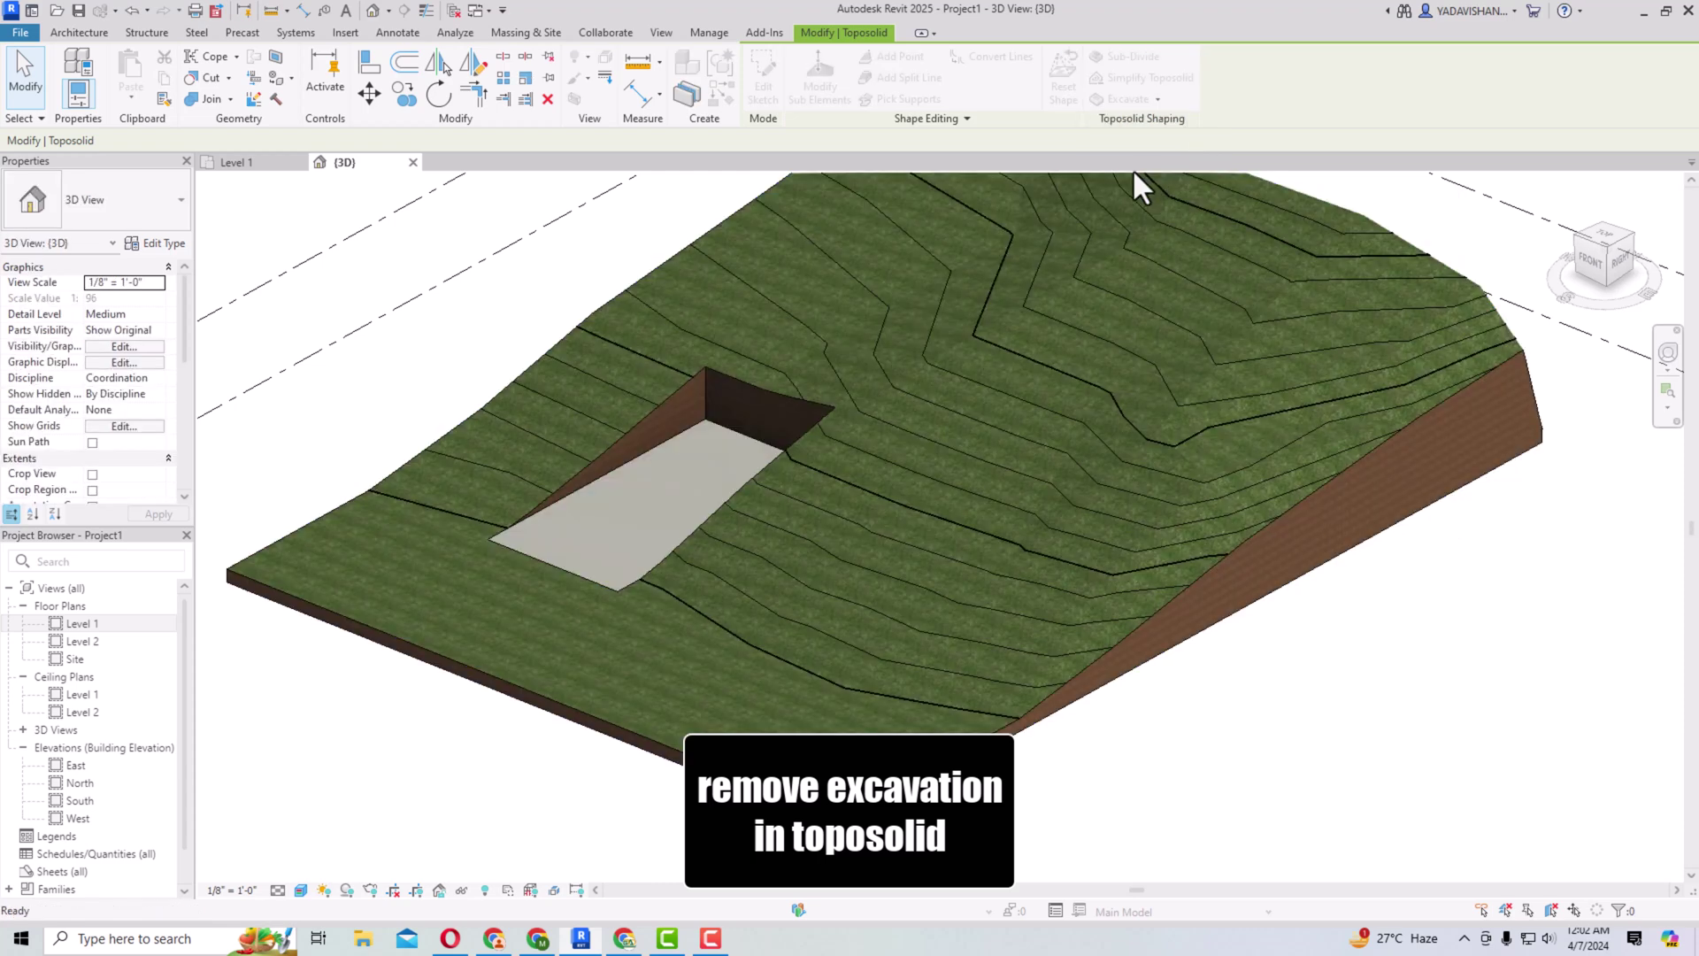
click(735, 432)
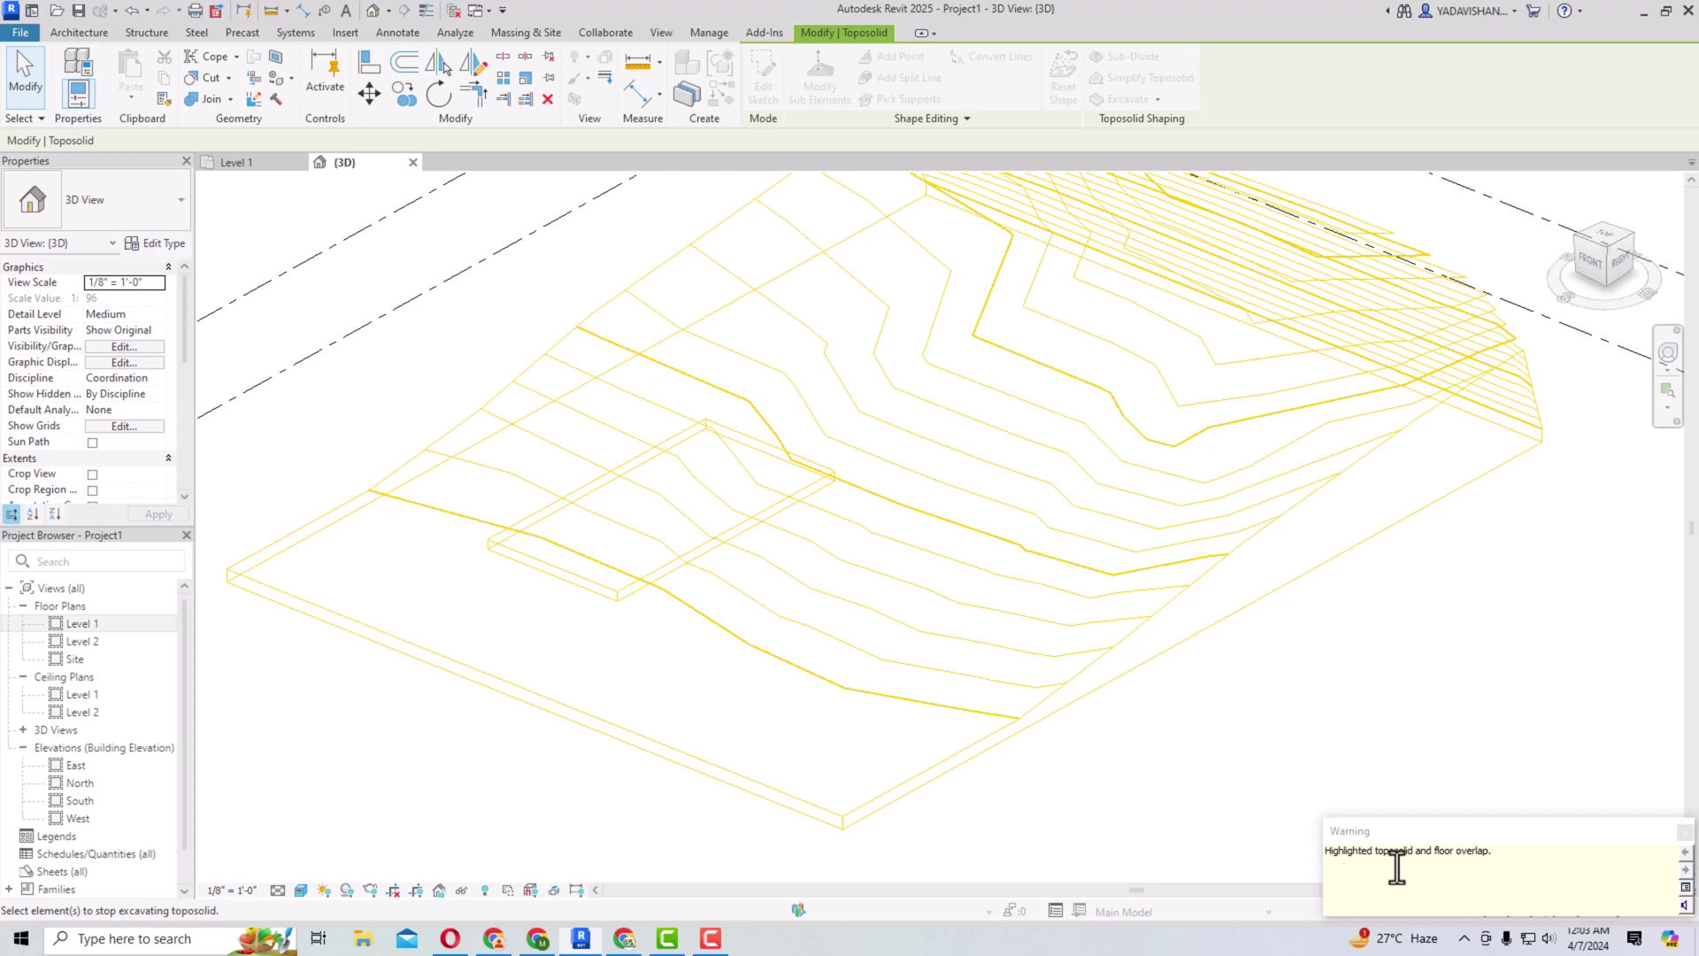
click(1406, 724)
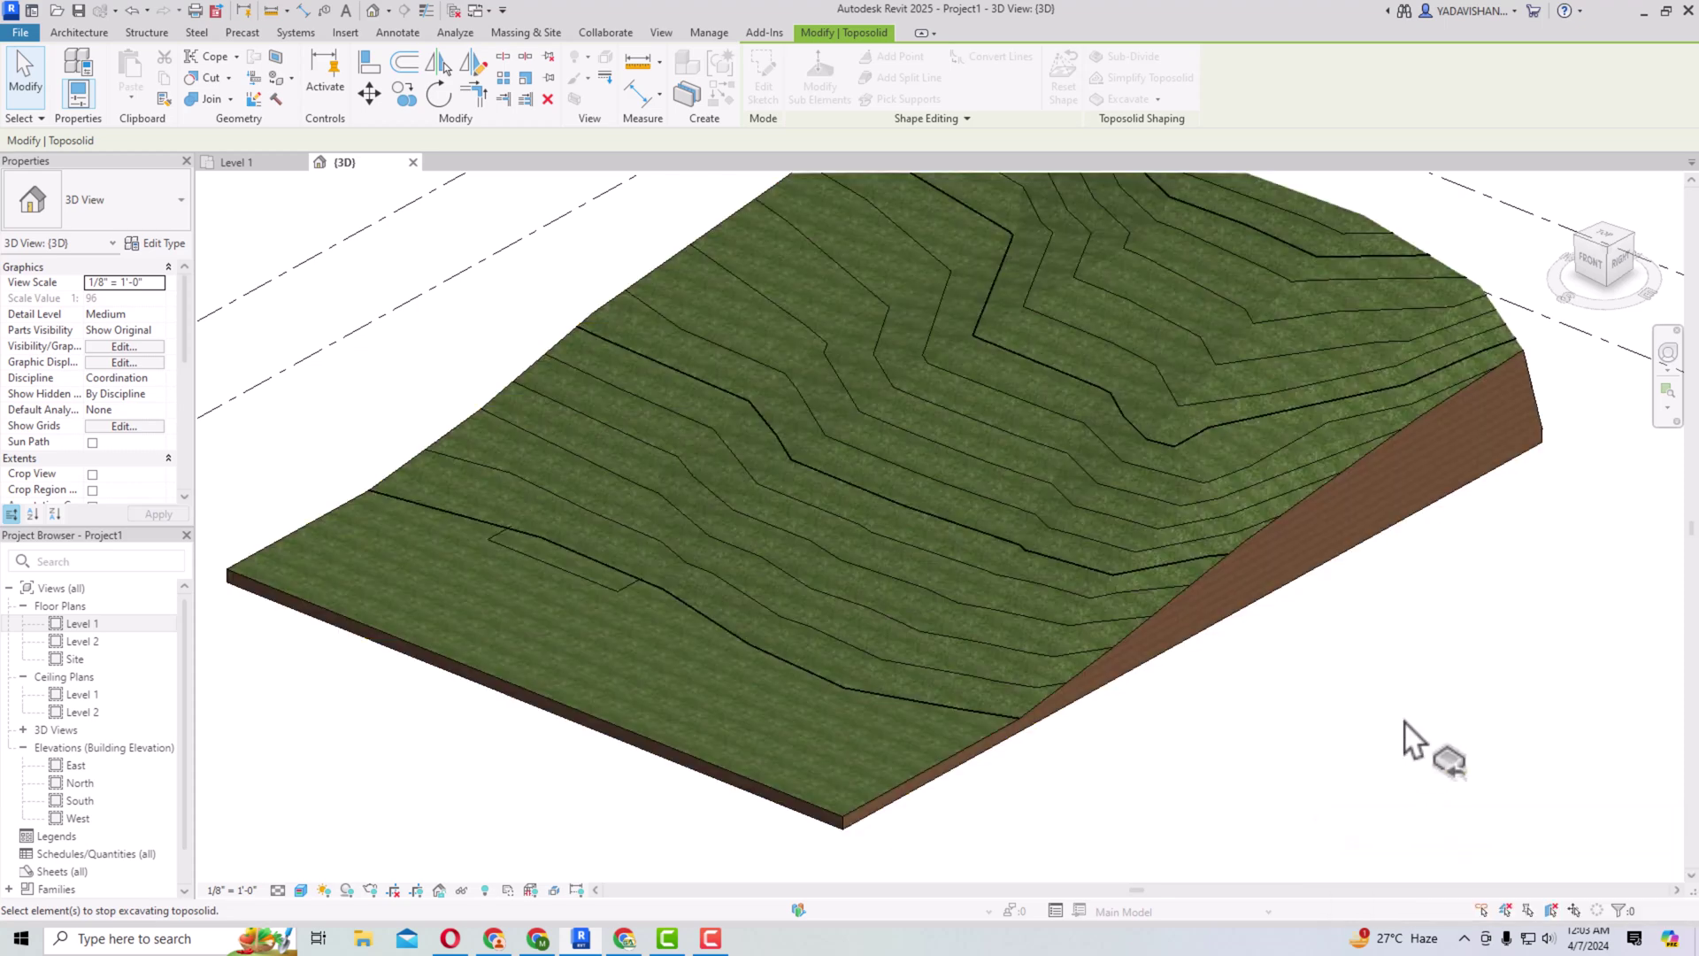
key(Escape)
key(f)
key(l)
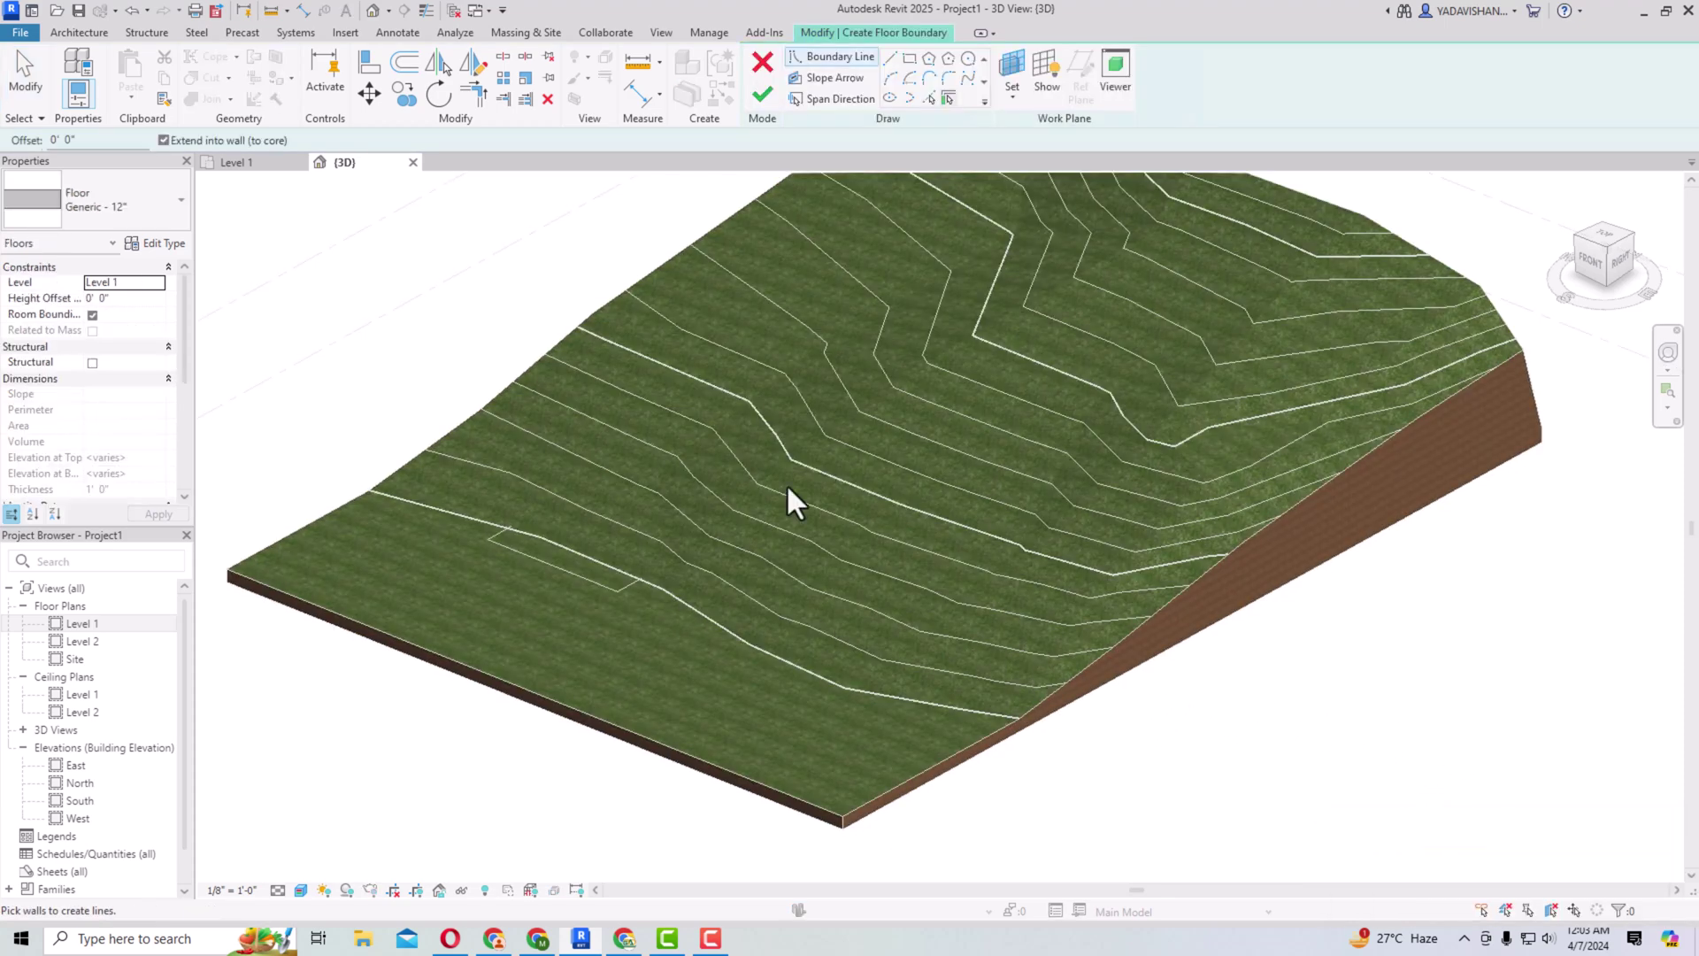
click(756, 97)
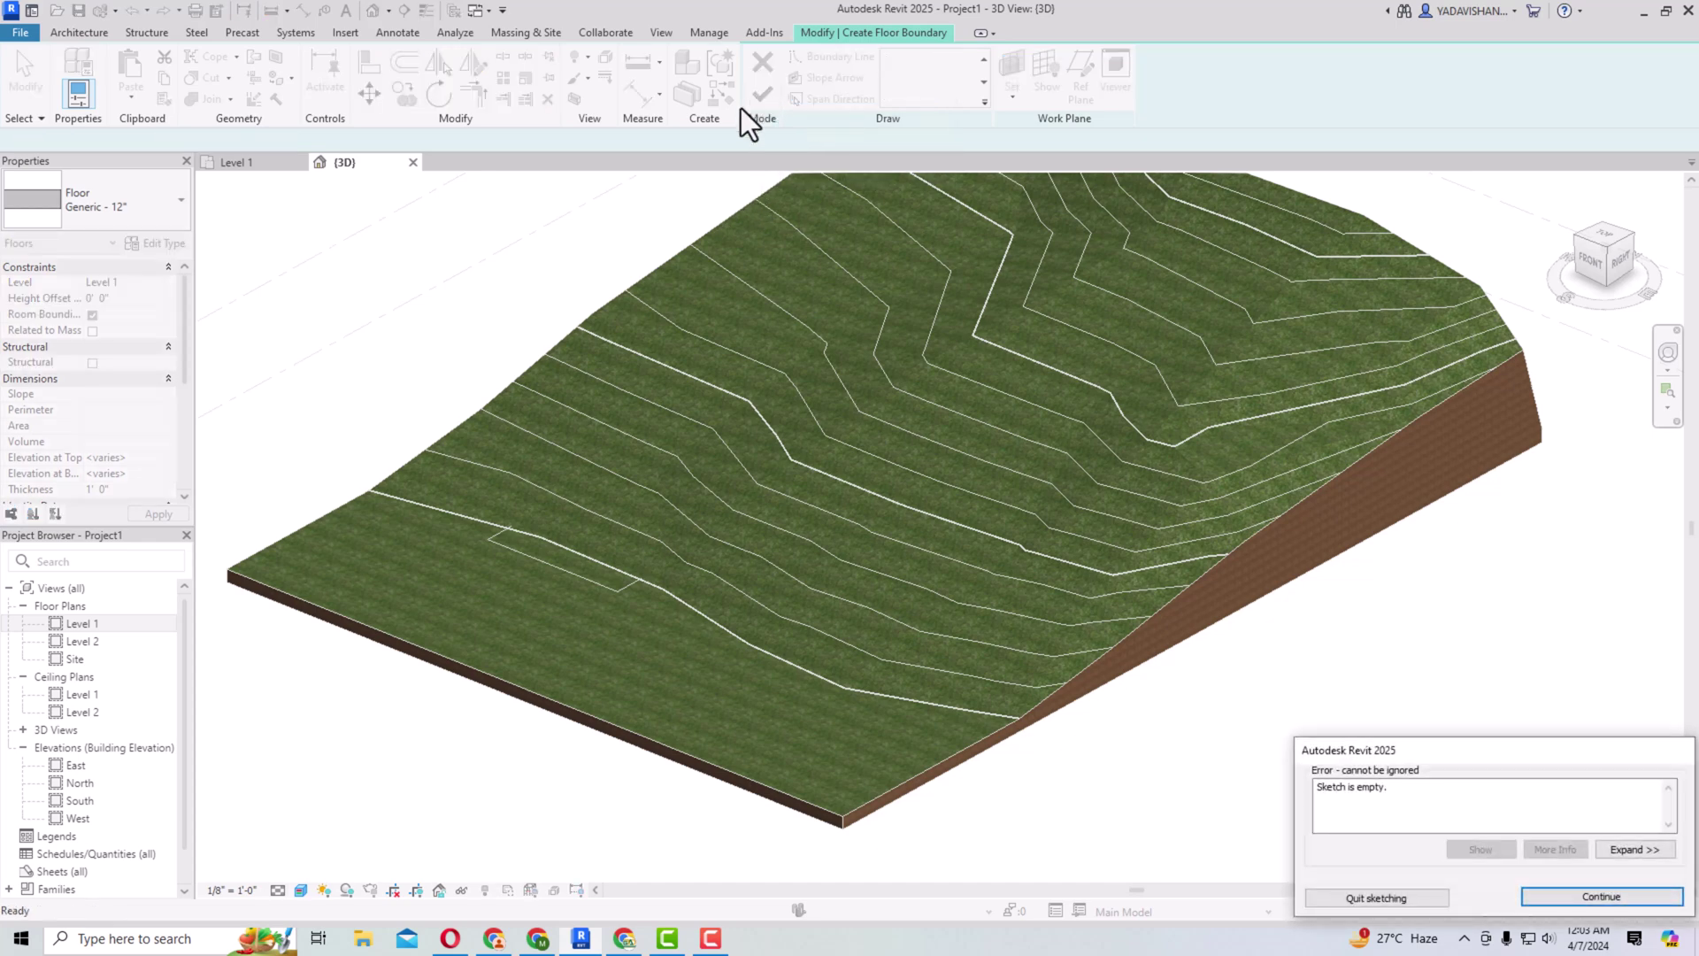
click(1597, 901)
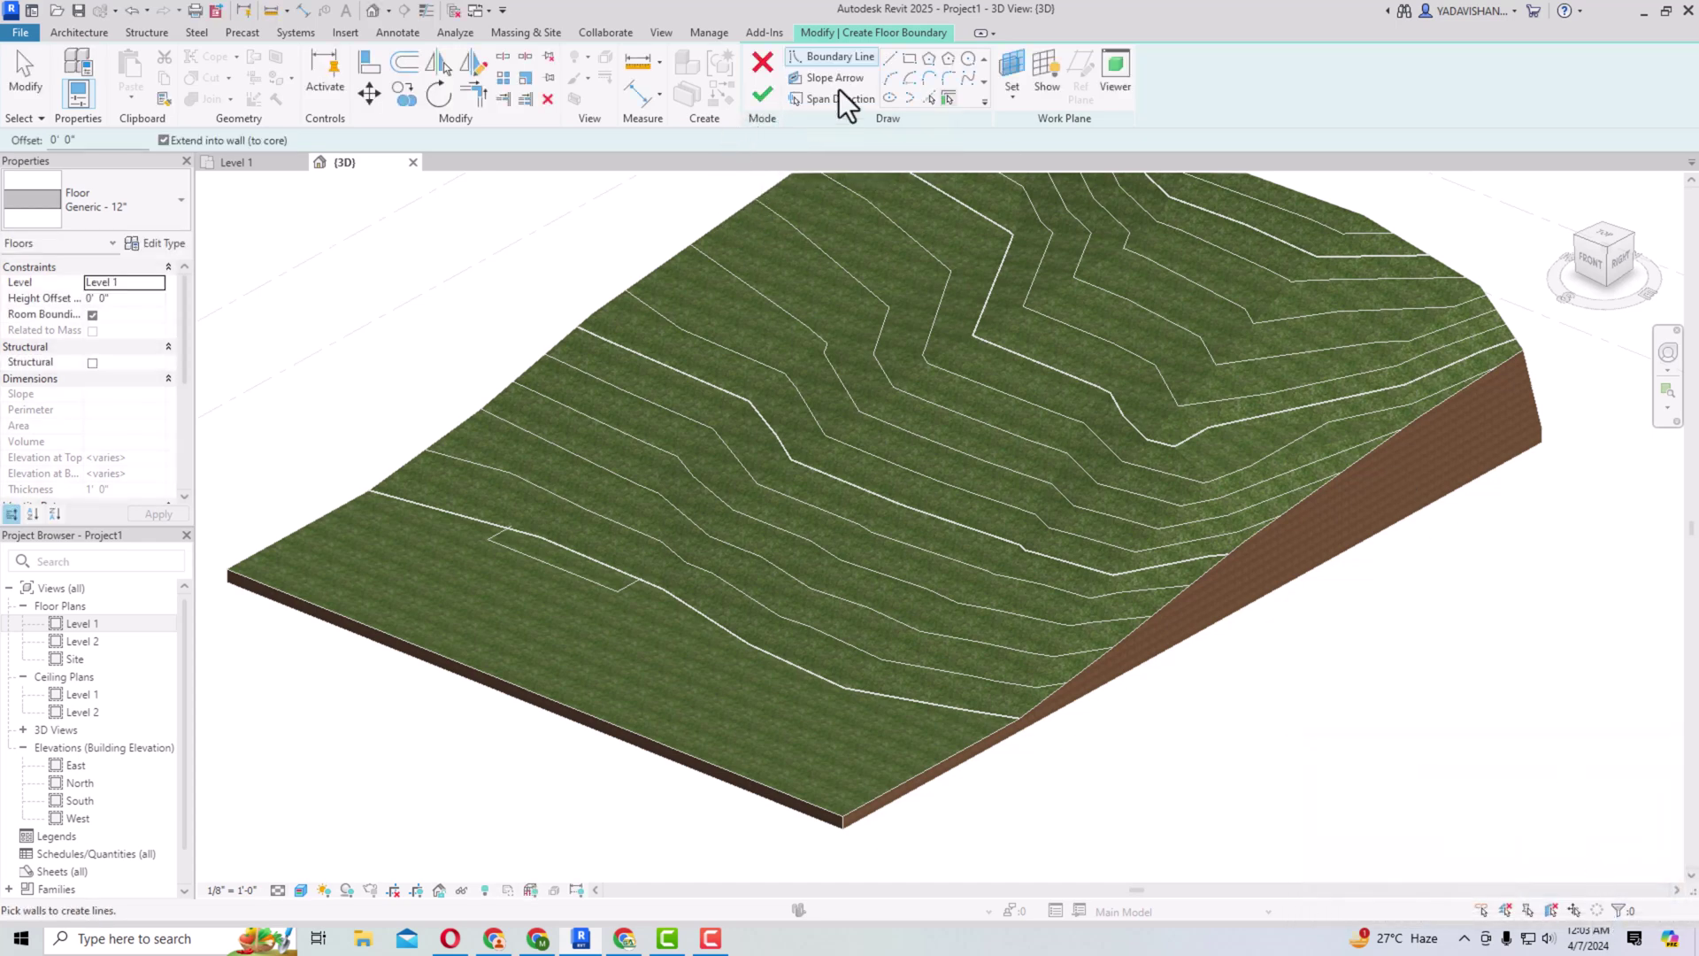
click(766, 65)
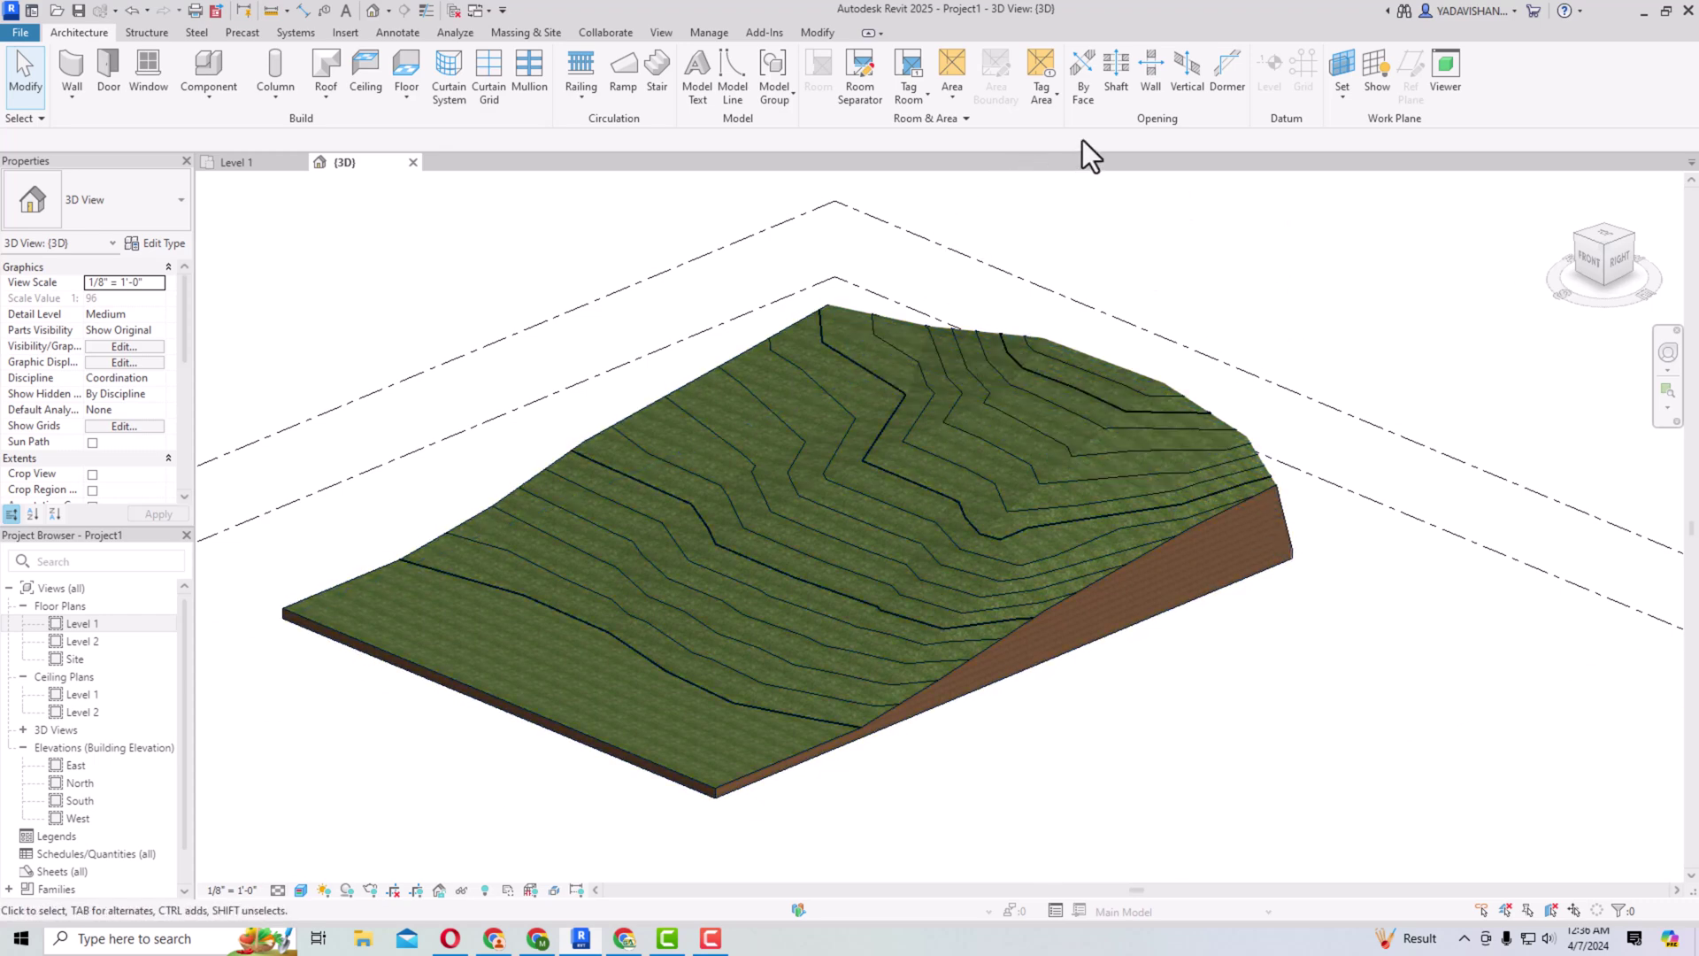
Step: Create a shaft opening with a rectangular boundary through the high far corner of the toposolid, based on Level 1
click(1113, 76)
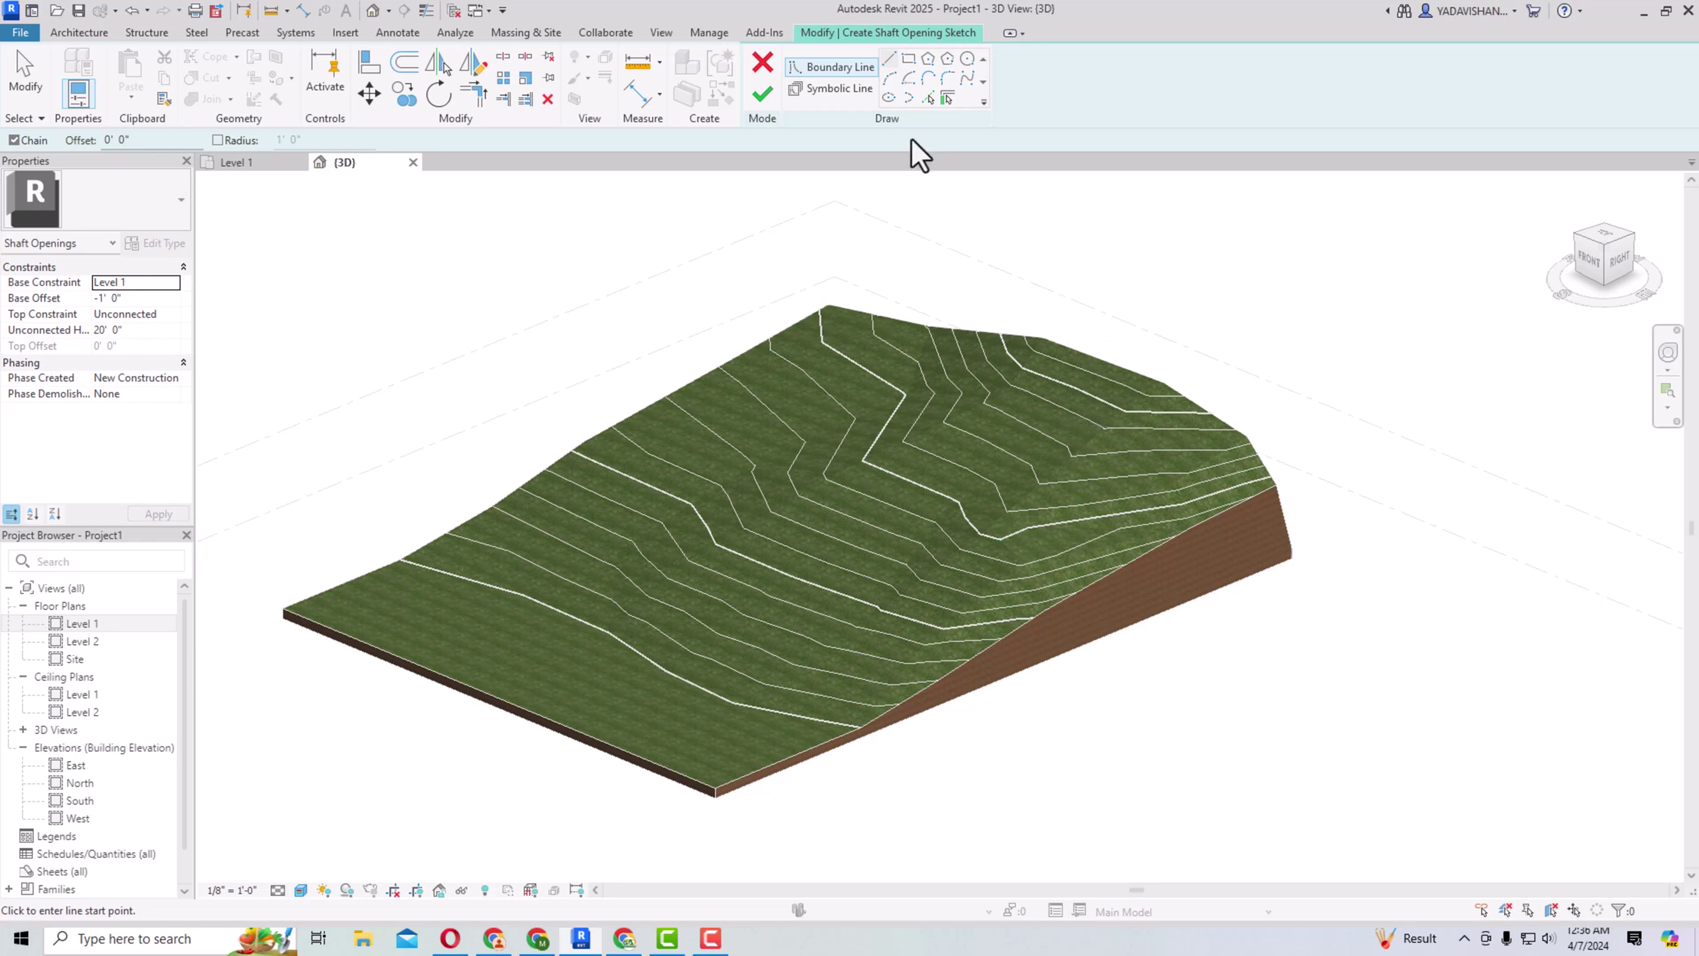
click(911, 60)
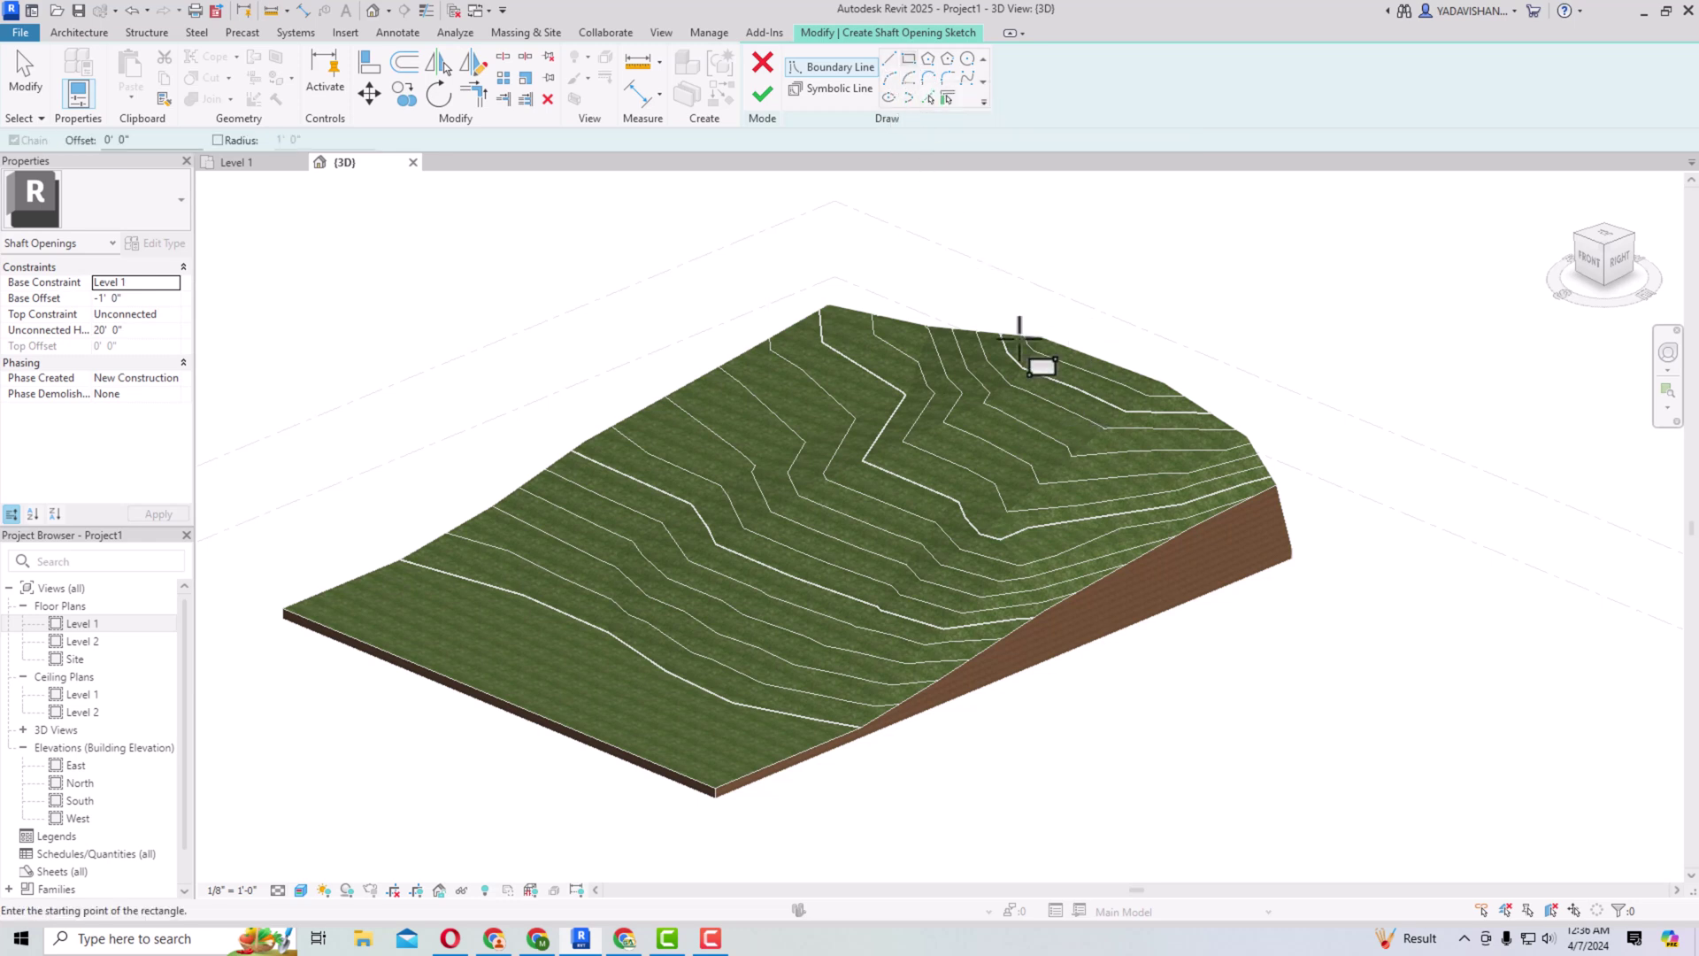
click(1194, 557)
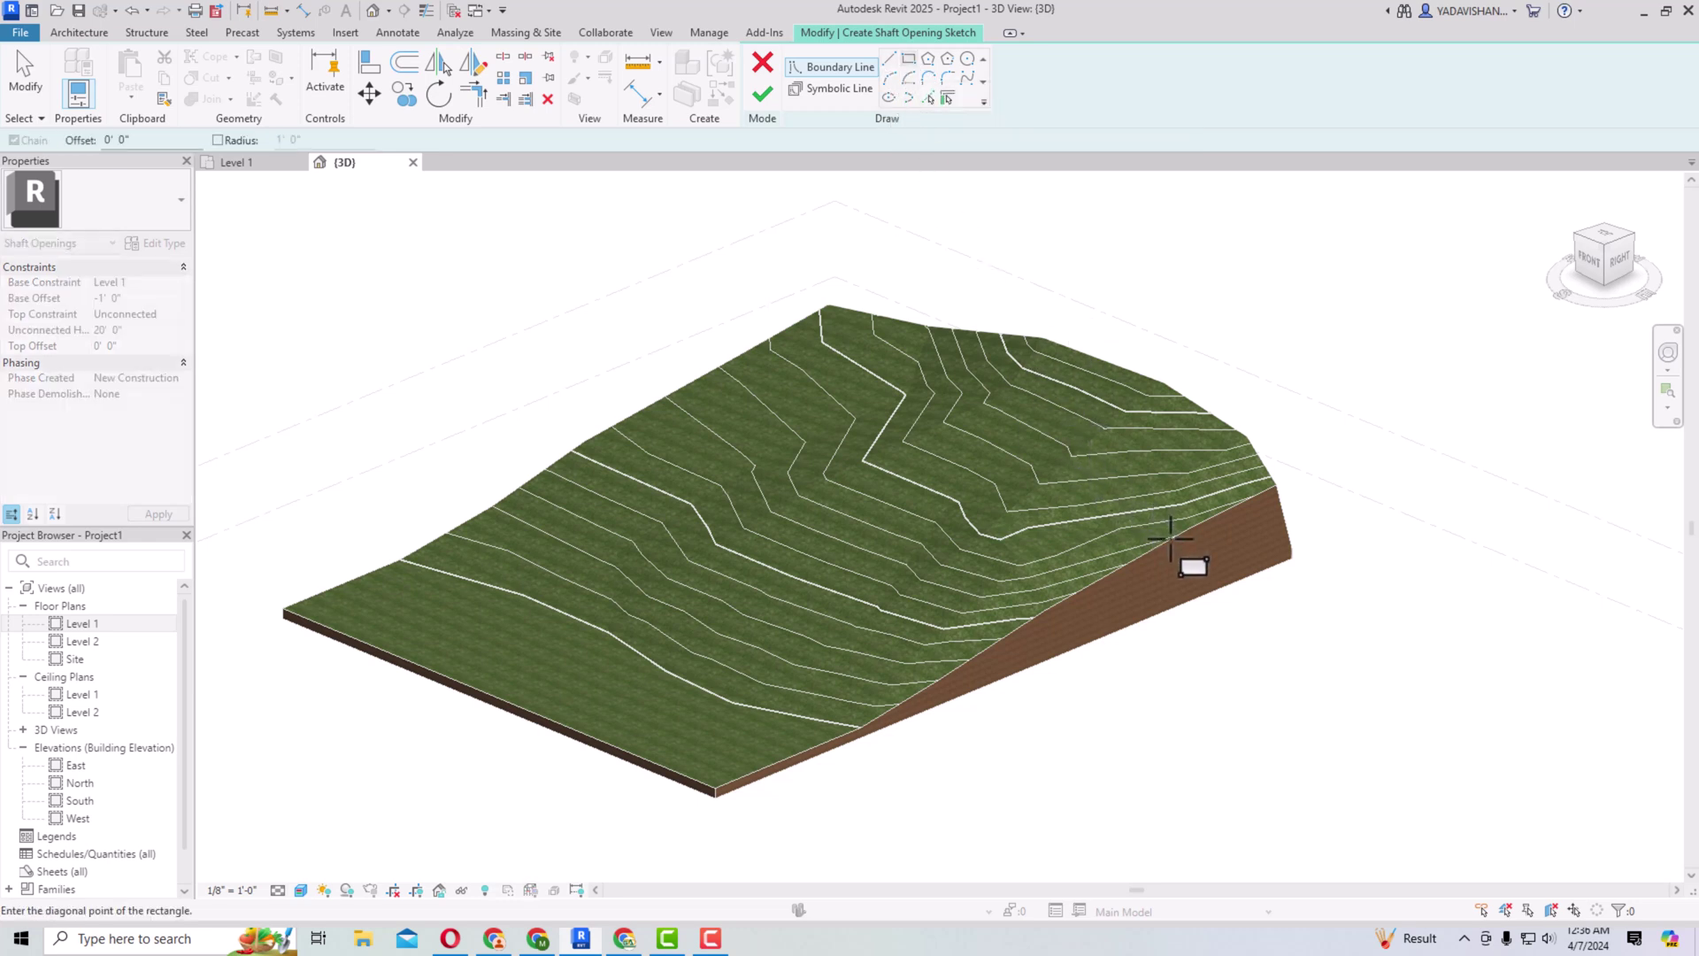
click(1100, 435)
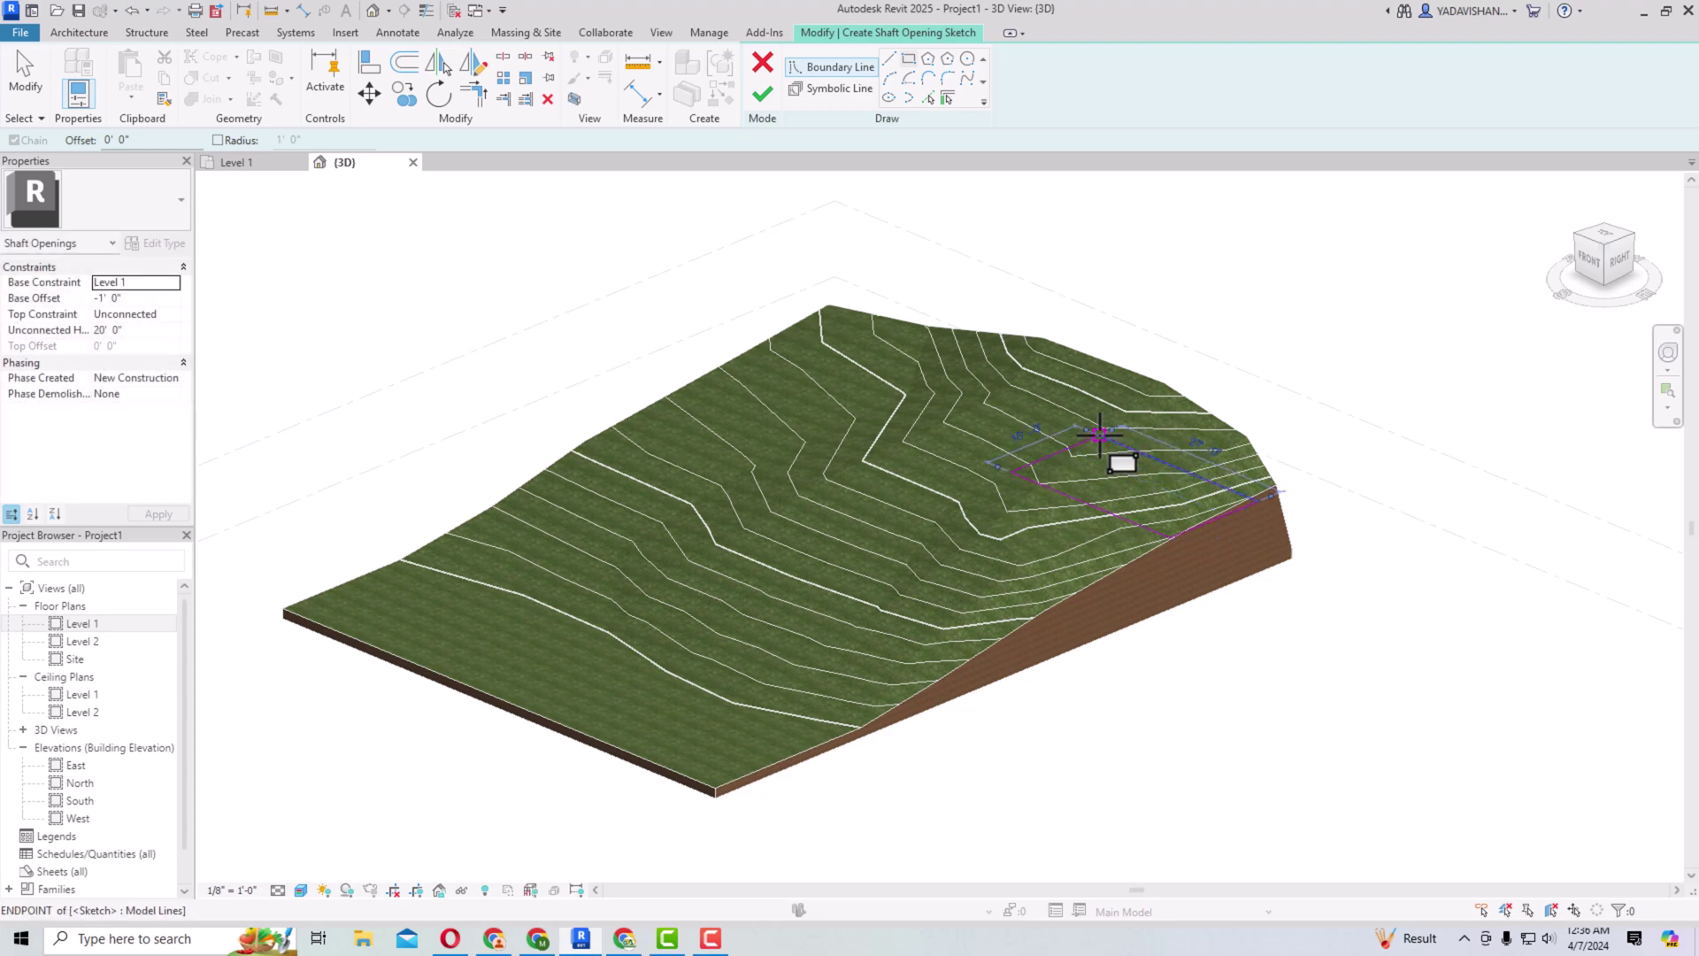
click(761, 96)
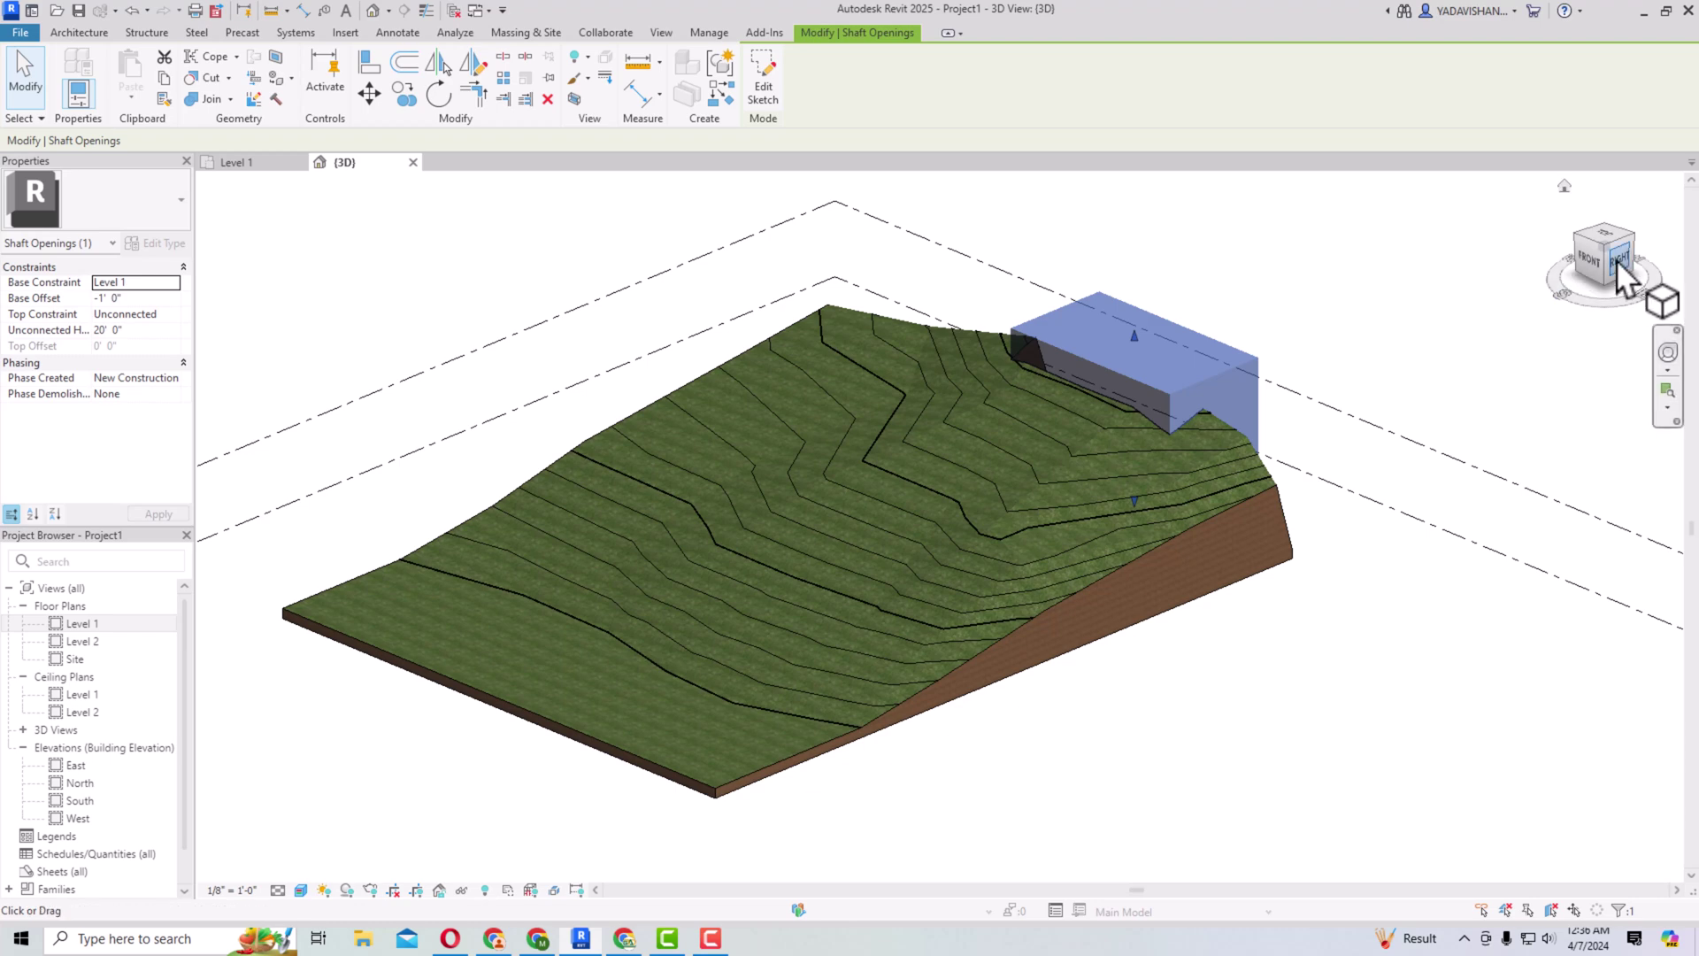
Step: Raise the bottom of the shaft opening to a base offset of about 8' 7 13/16", keeping its top in place
drag(1616, 258, 1585, 485)
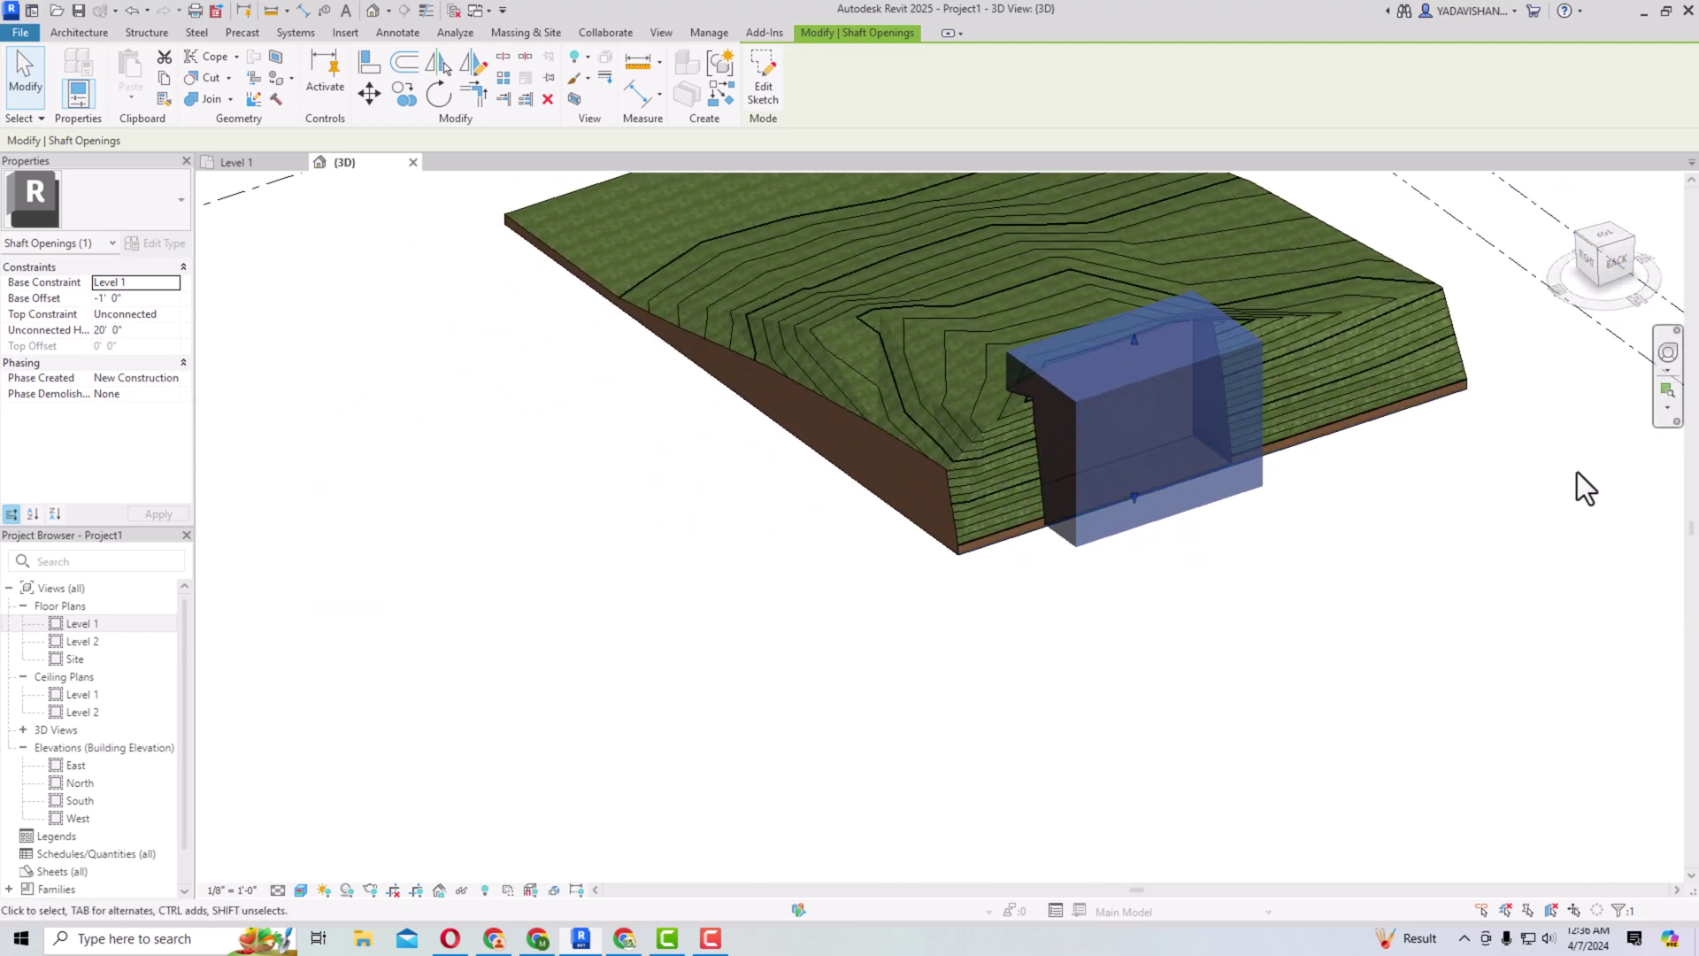
drag(1138, 498, 1141, 402)
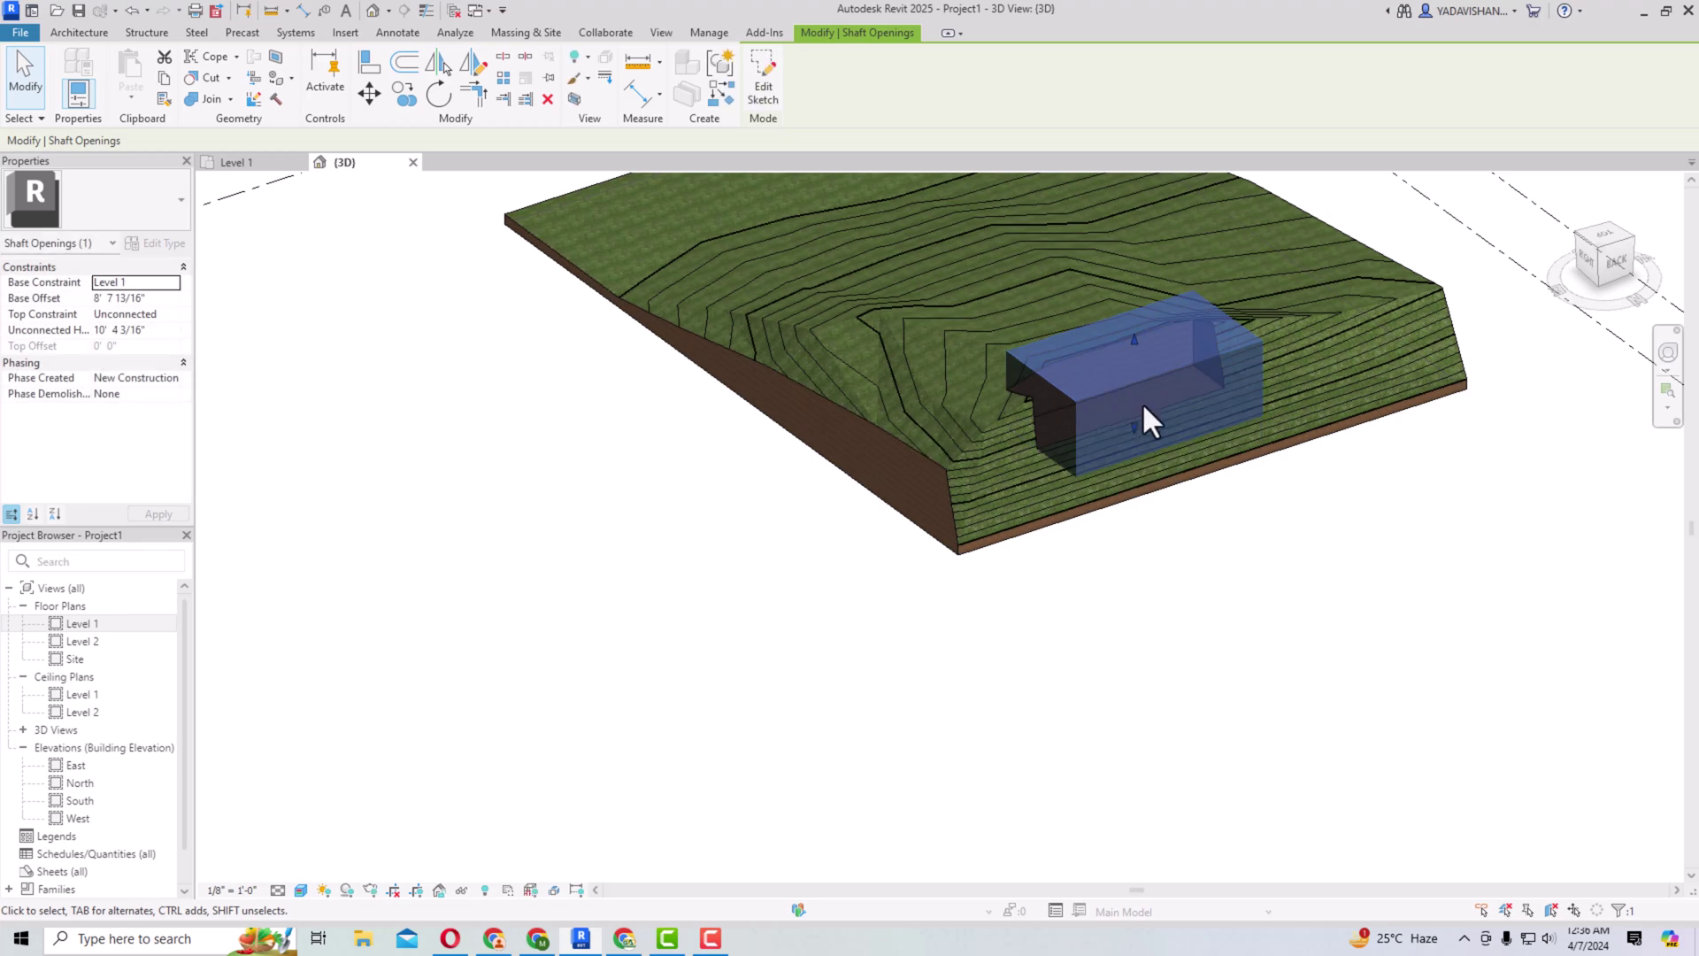
click(662, 503)
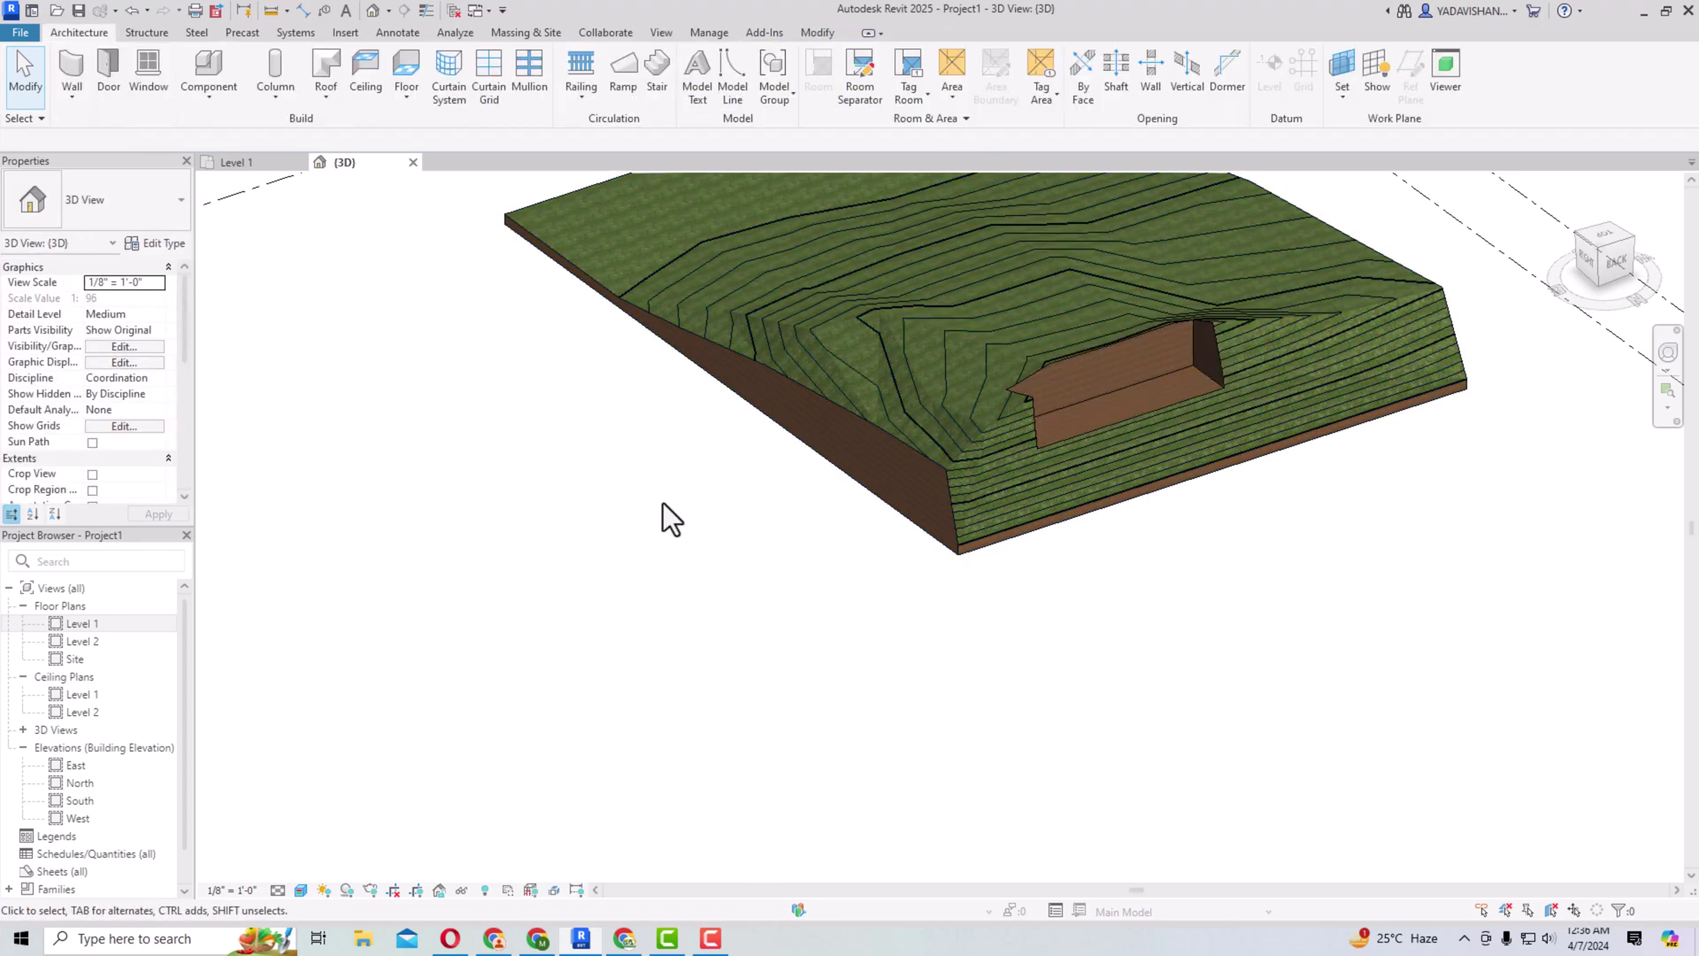
click(1119, 386)
click(1053, 390)
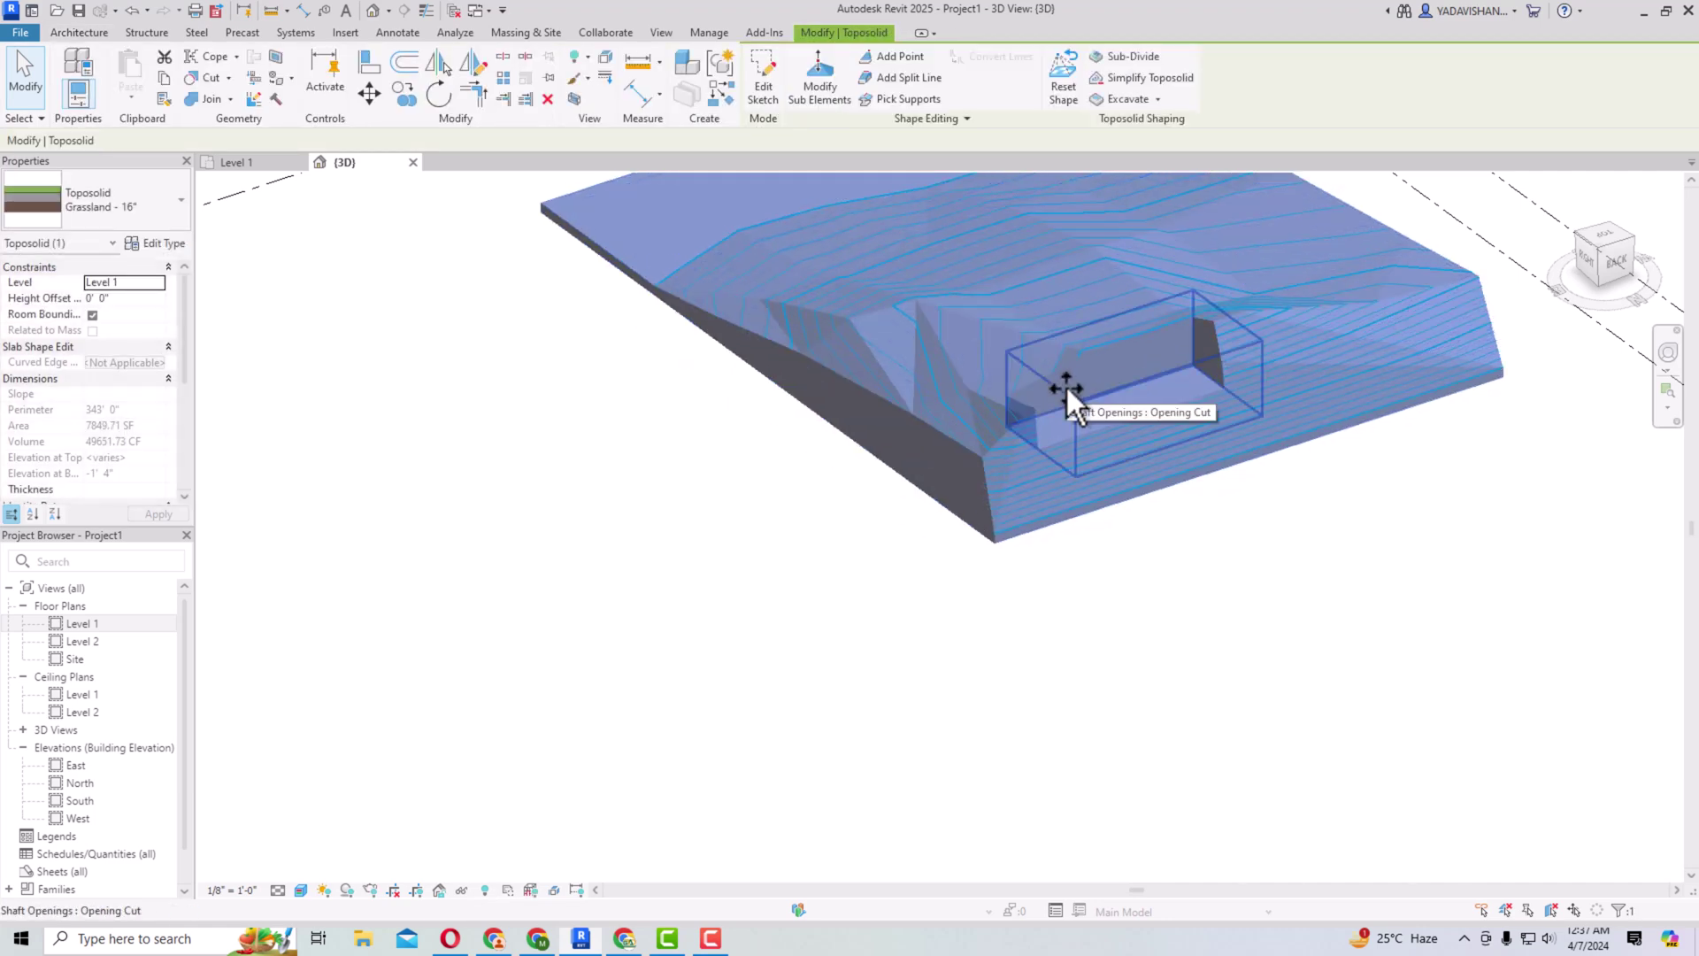
key(Escape)
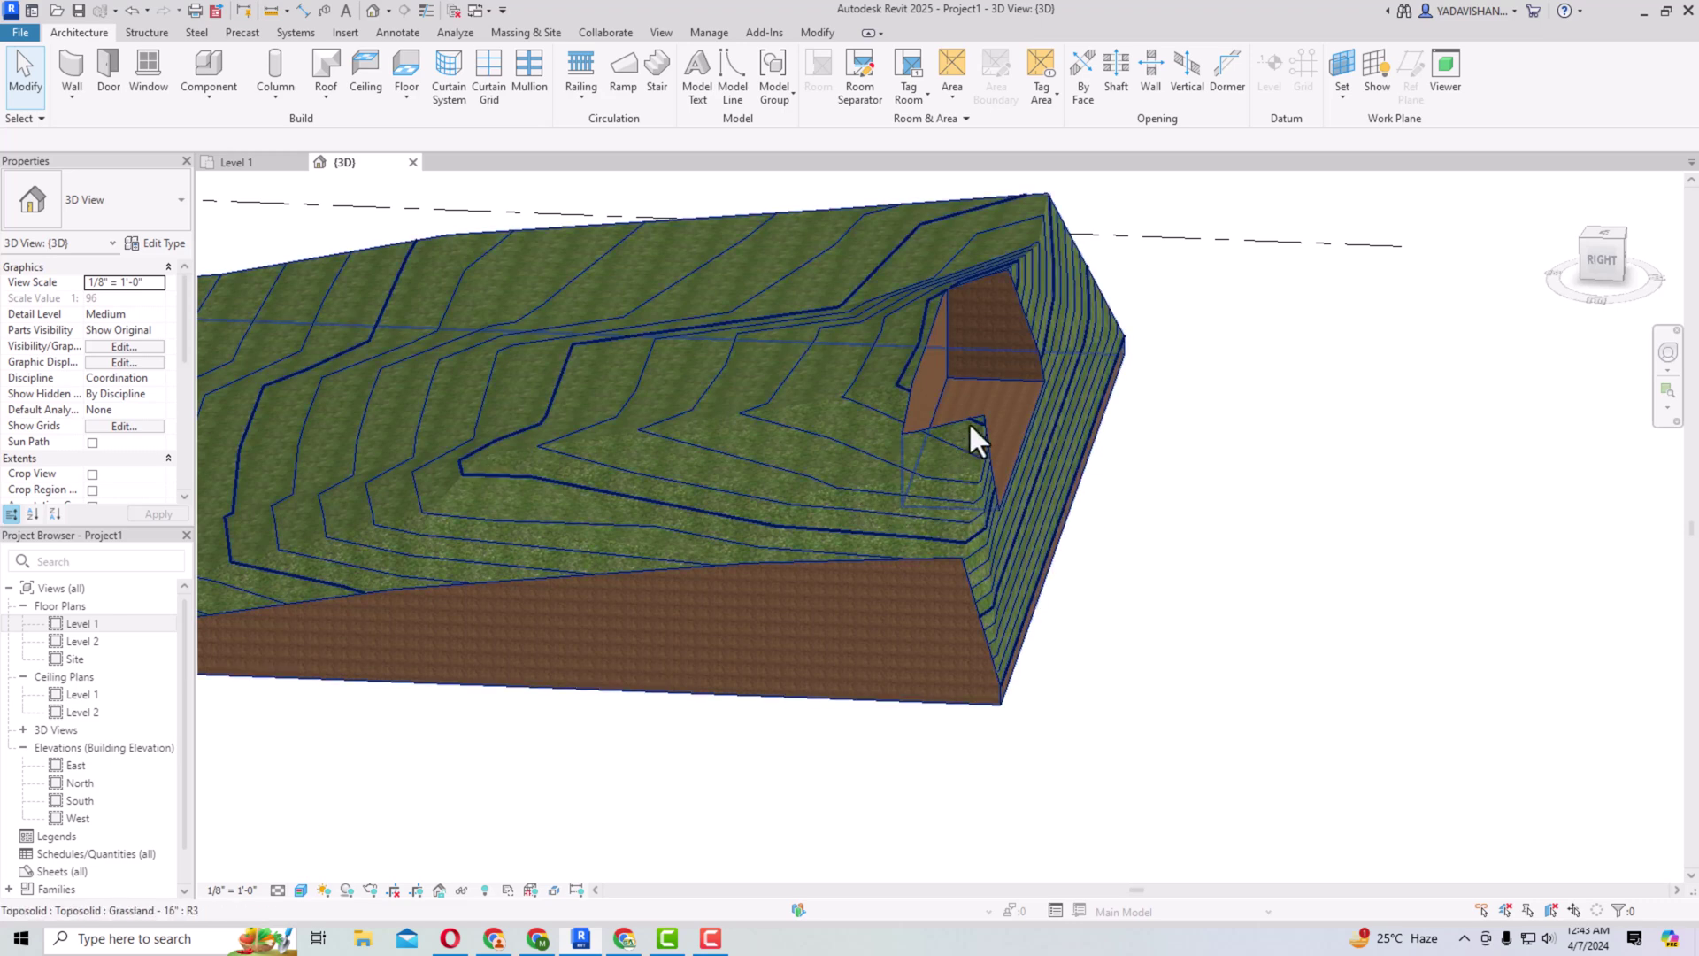
Step: Place an RPC Japanese Cherry - 15' tree on the floor of the shaft cut in the toposolid and inspect it
click(220, 104)
click(225, 125)
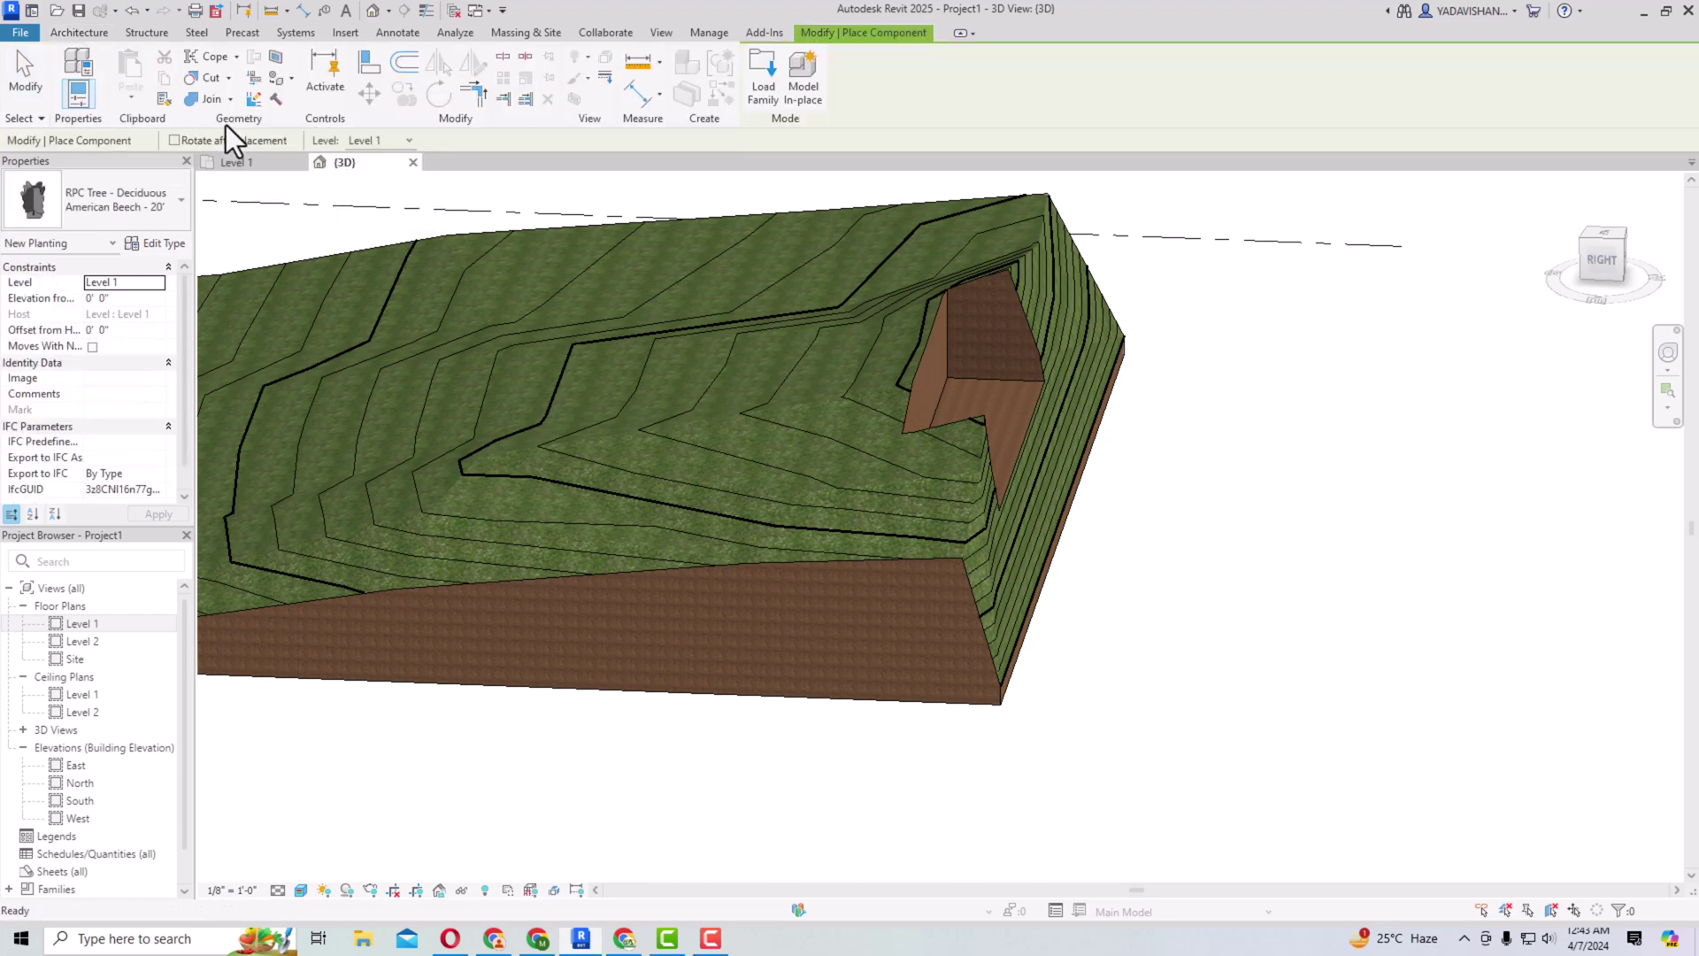
click(120, 221)
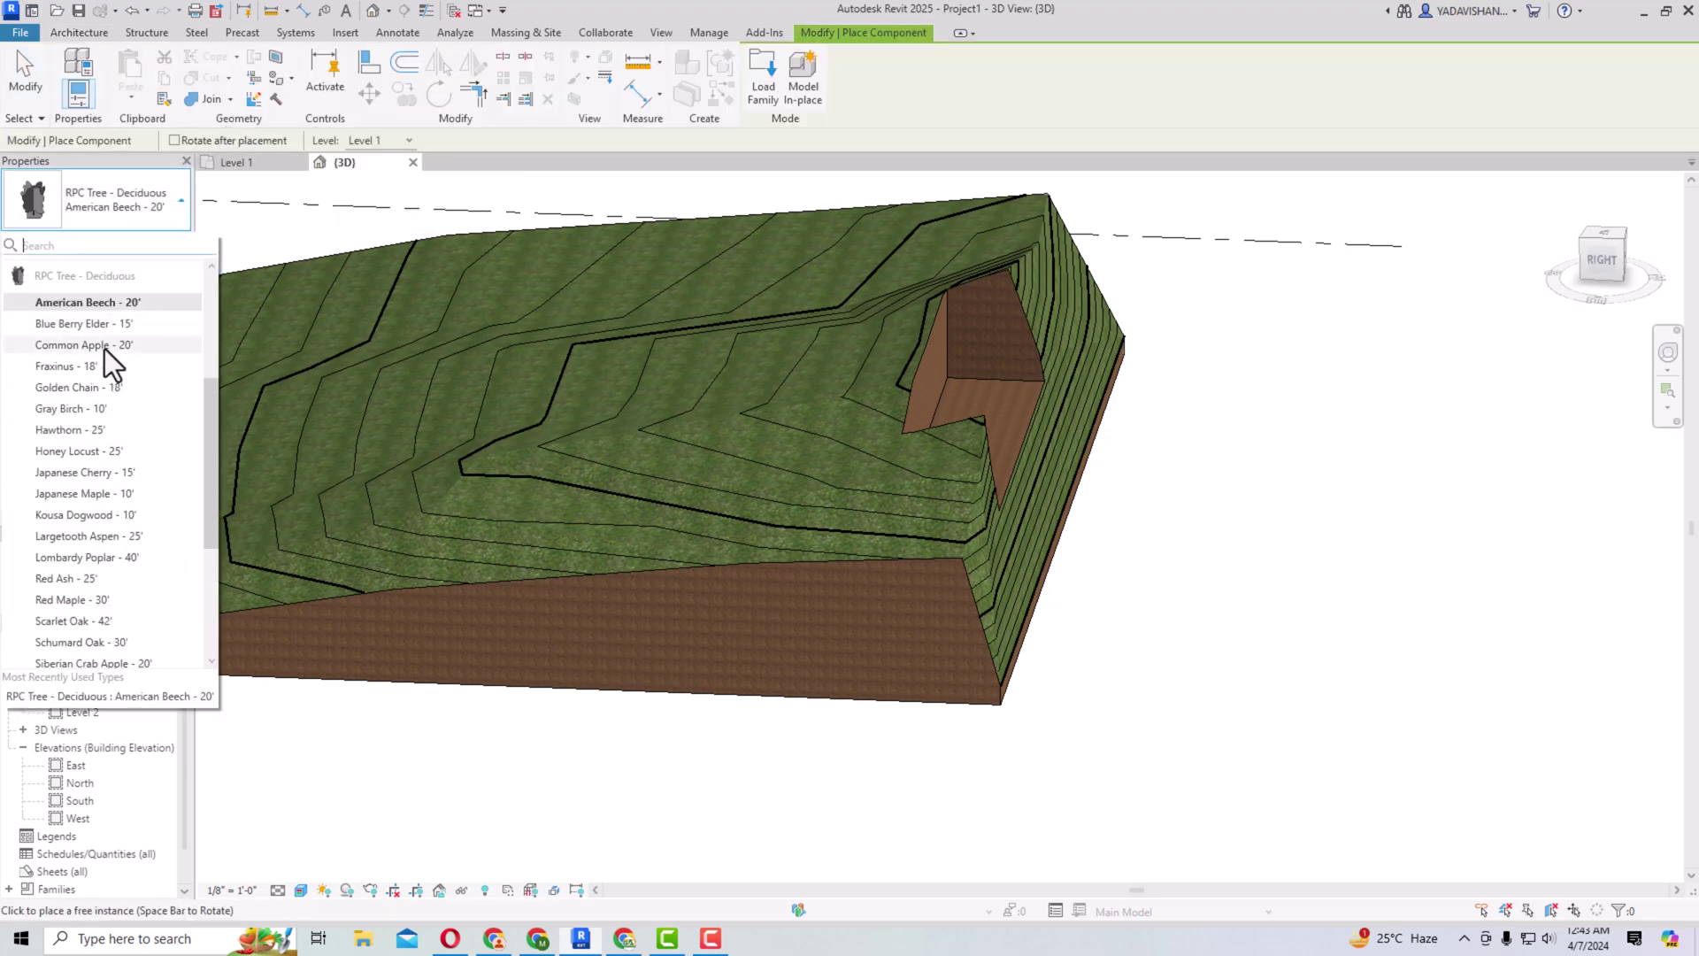
click(103, 471)
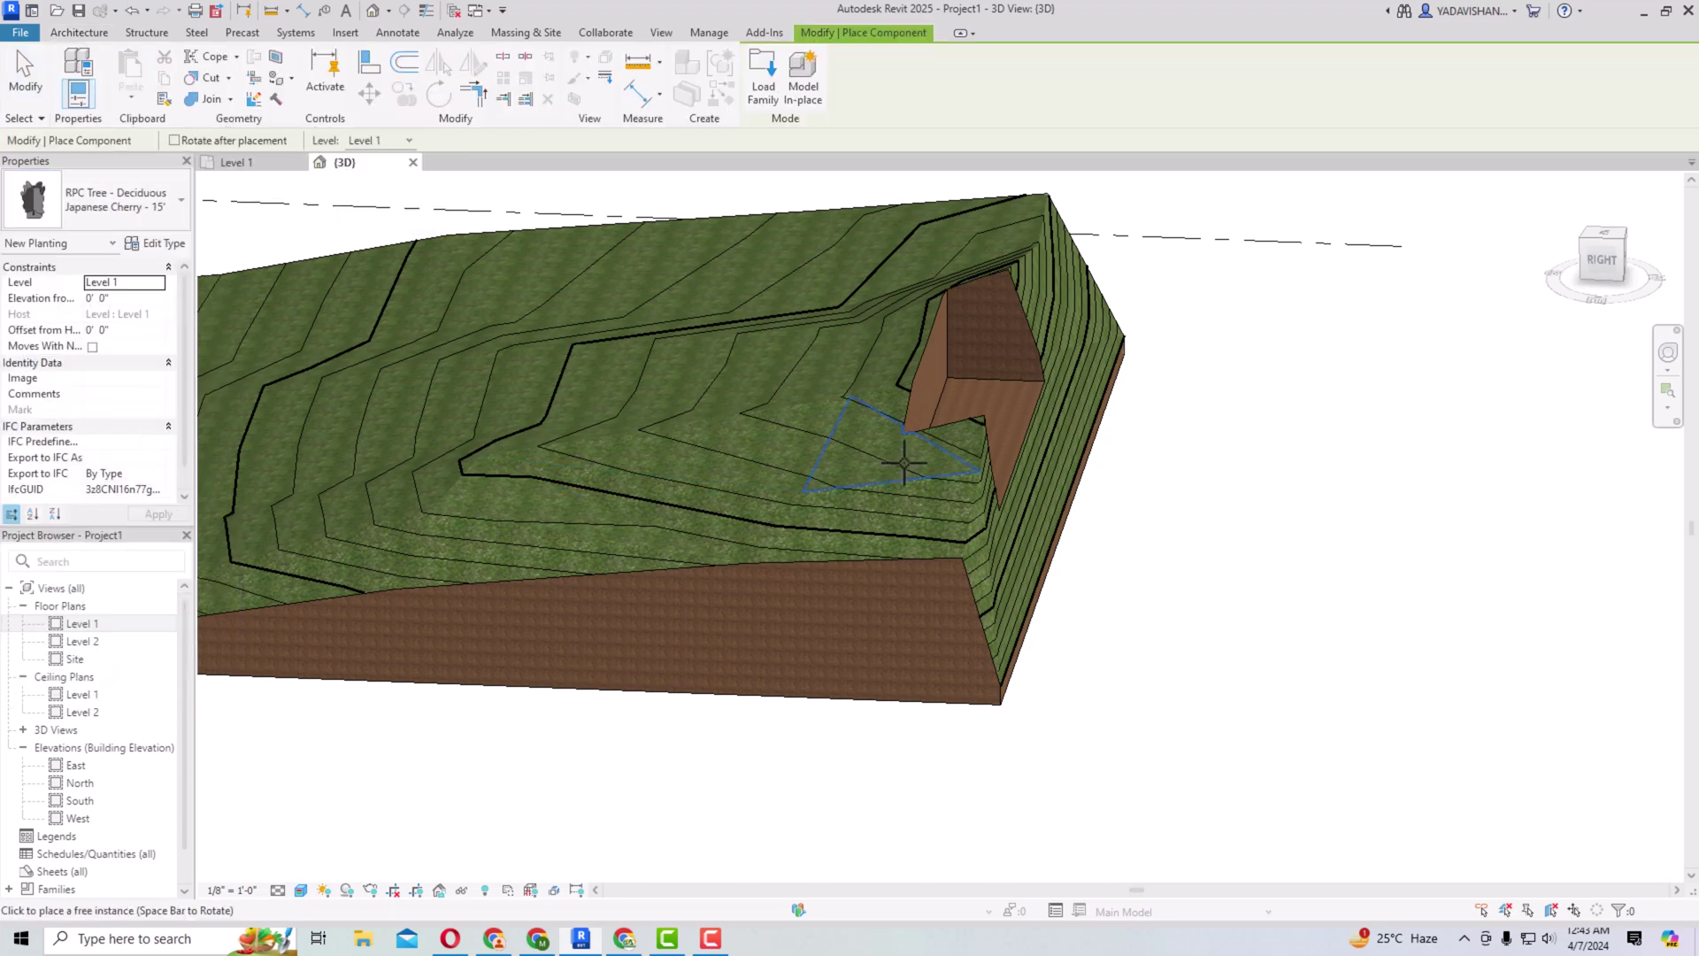
click(1007, 420)
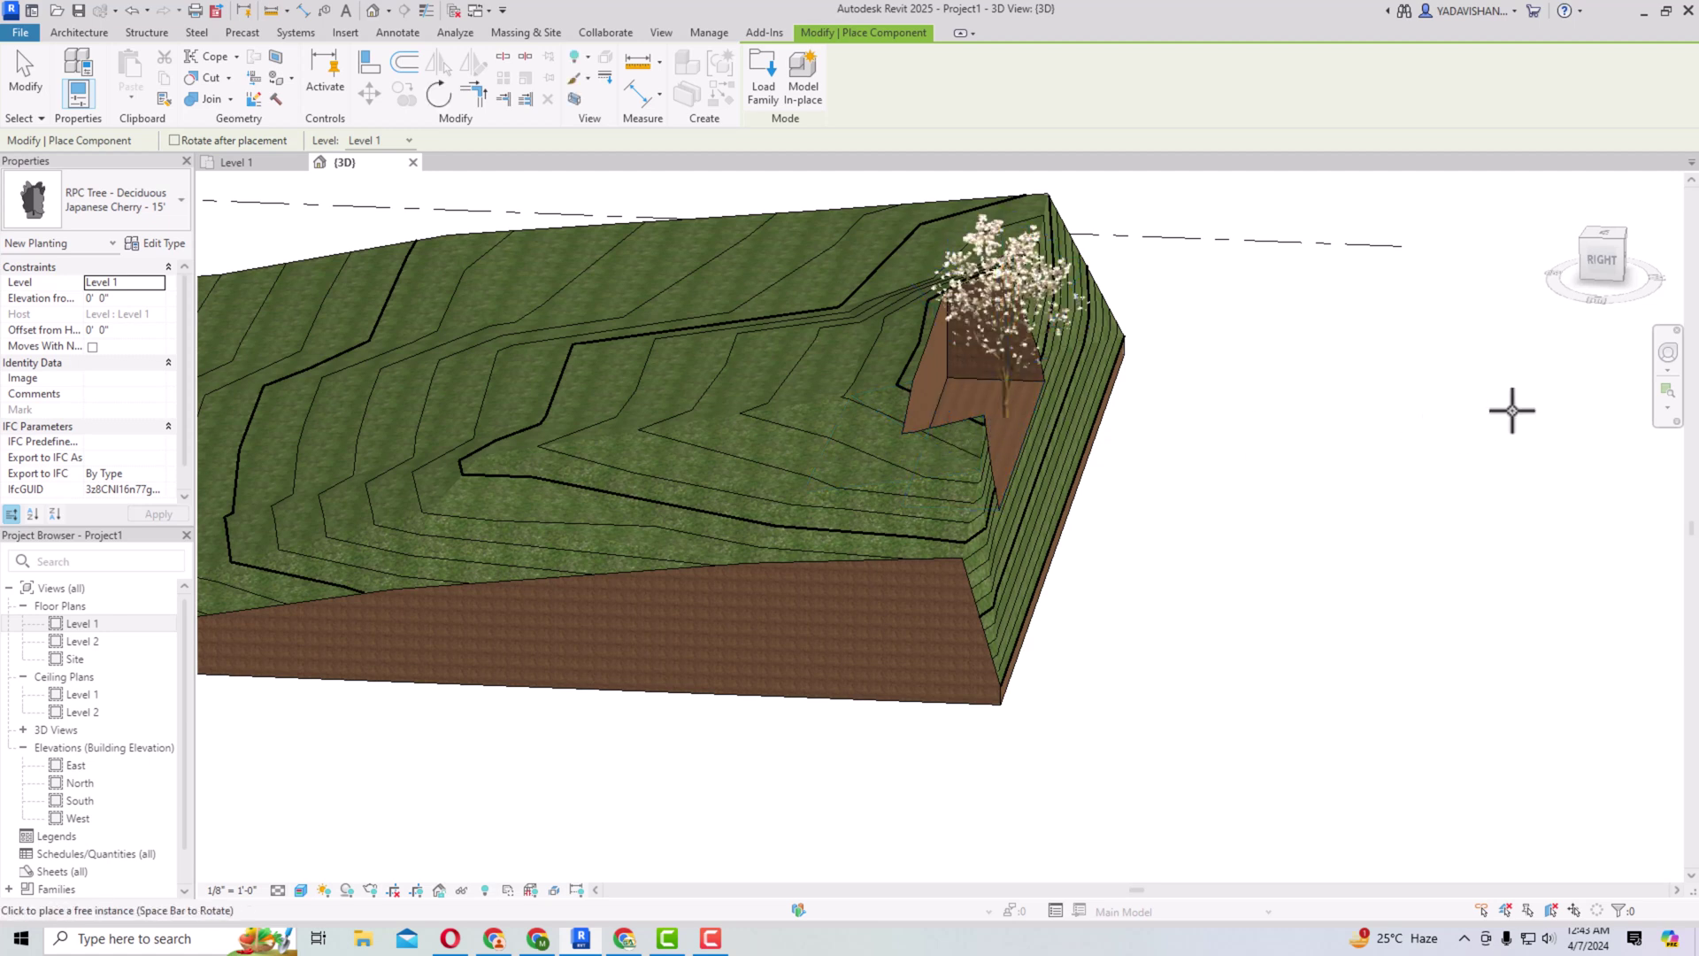
drag(1600, 262, 1532, 258)
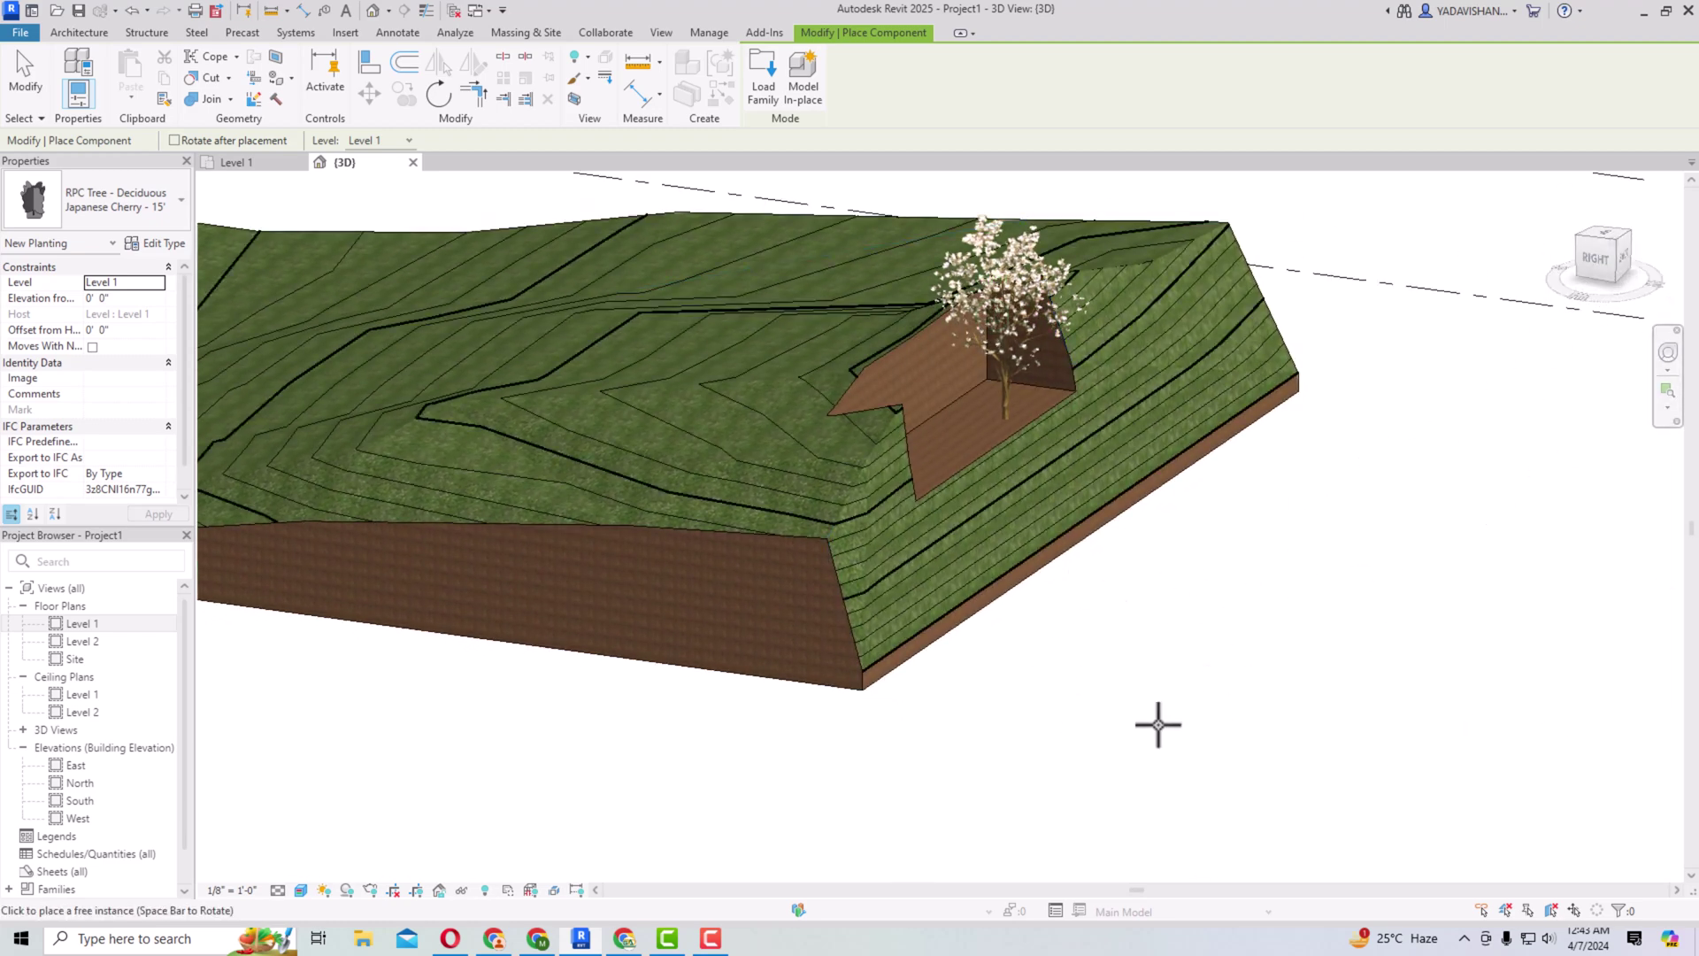
key(Escape)
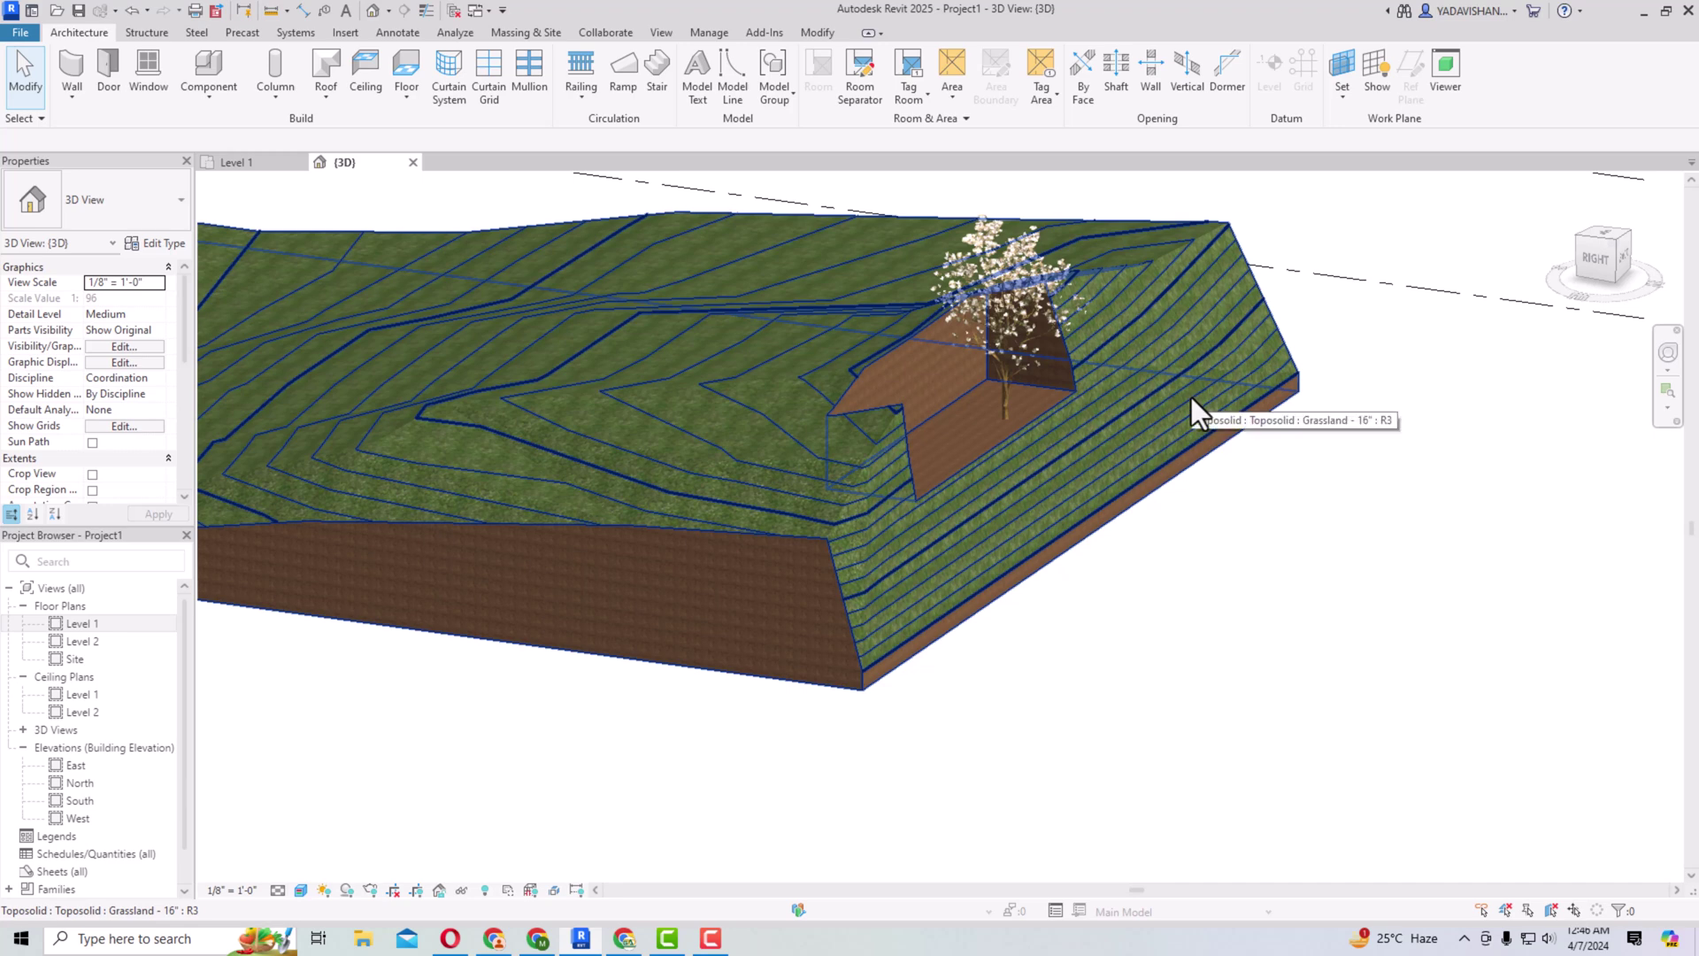
Step: Open the Level 1 floor plan, start adding points to the Grassland - 16" toposolid, and view the Elevation Base options
click(93, 624)
double_click(93, 624)
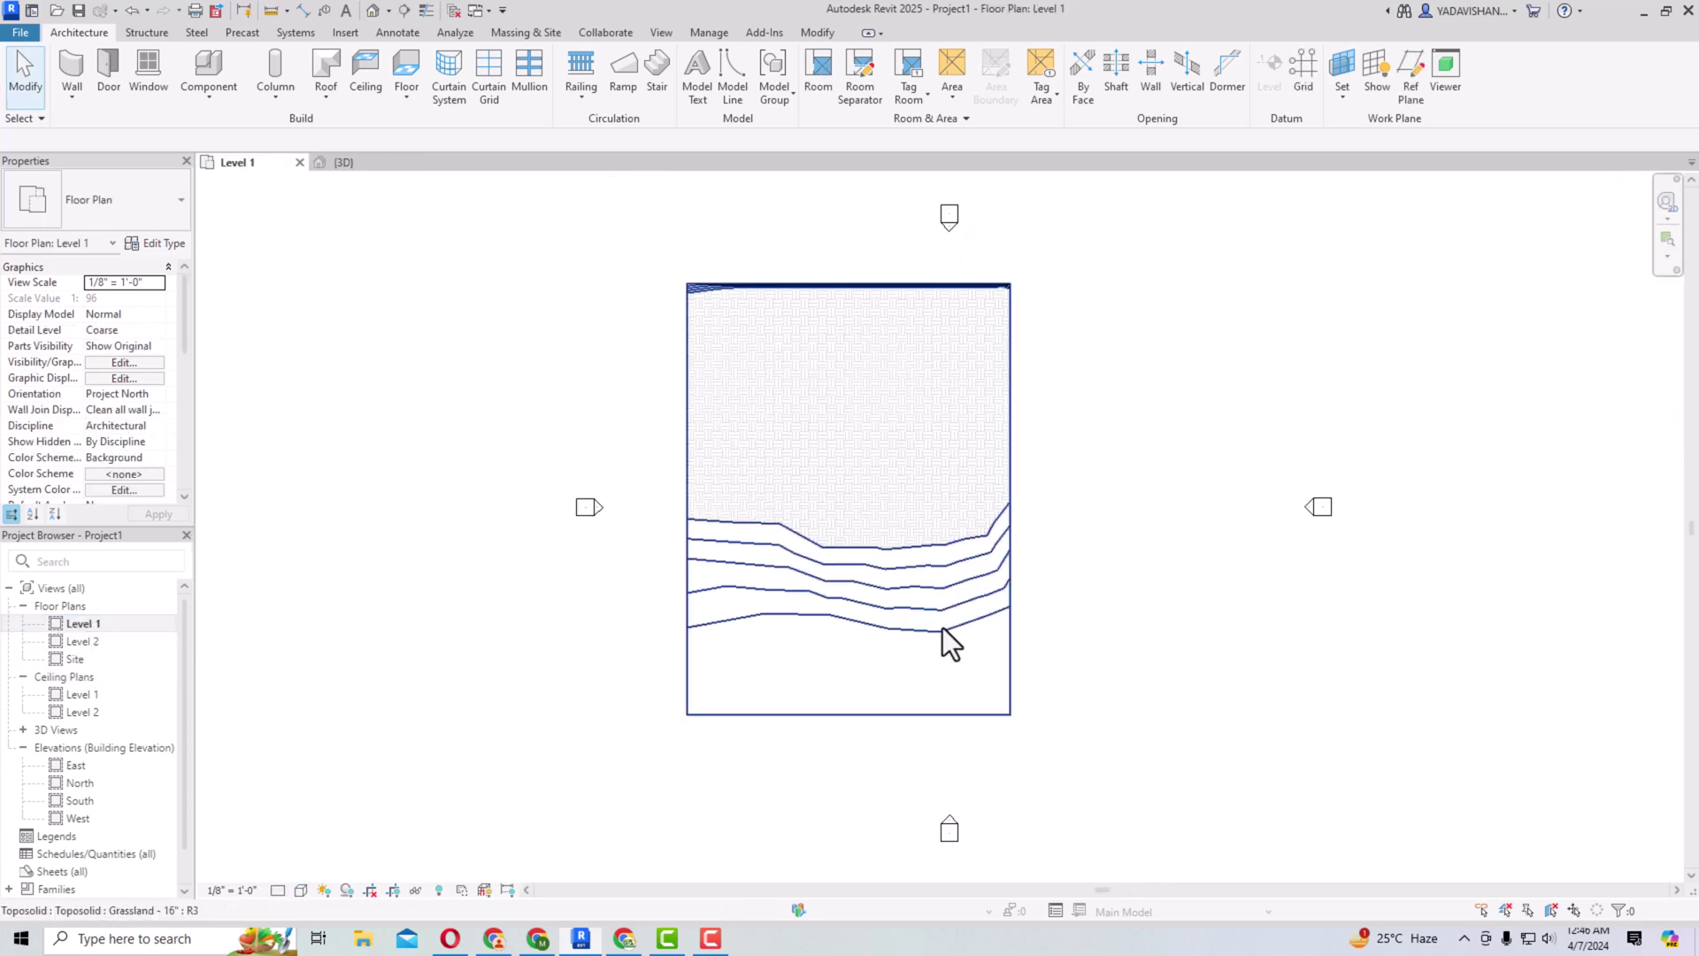
click(823, 621)
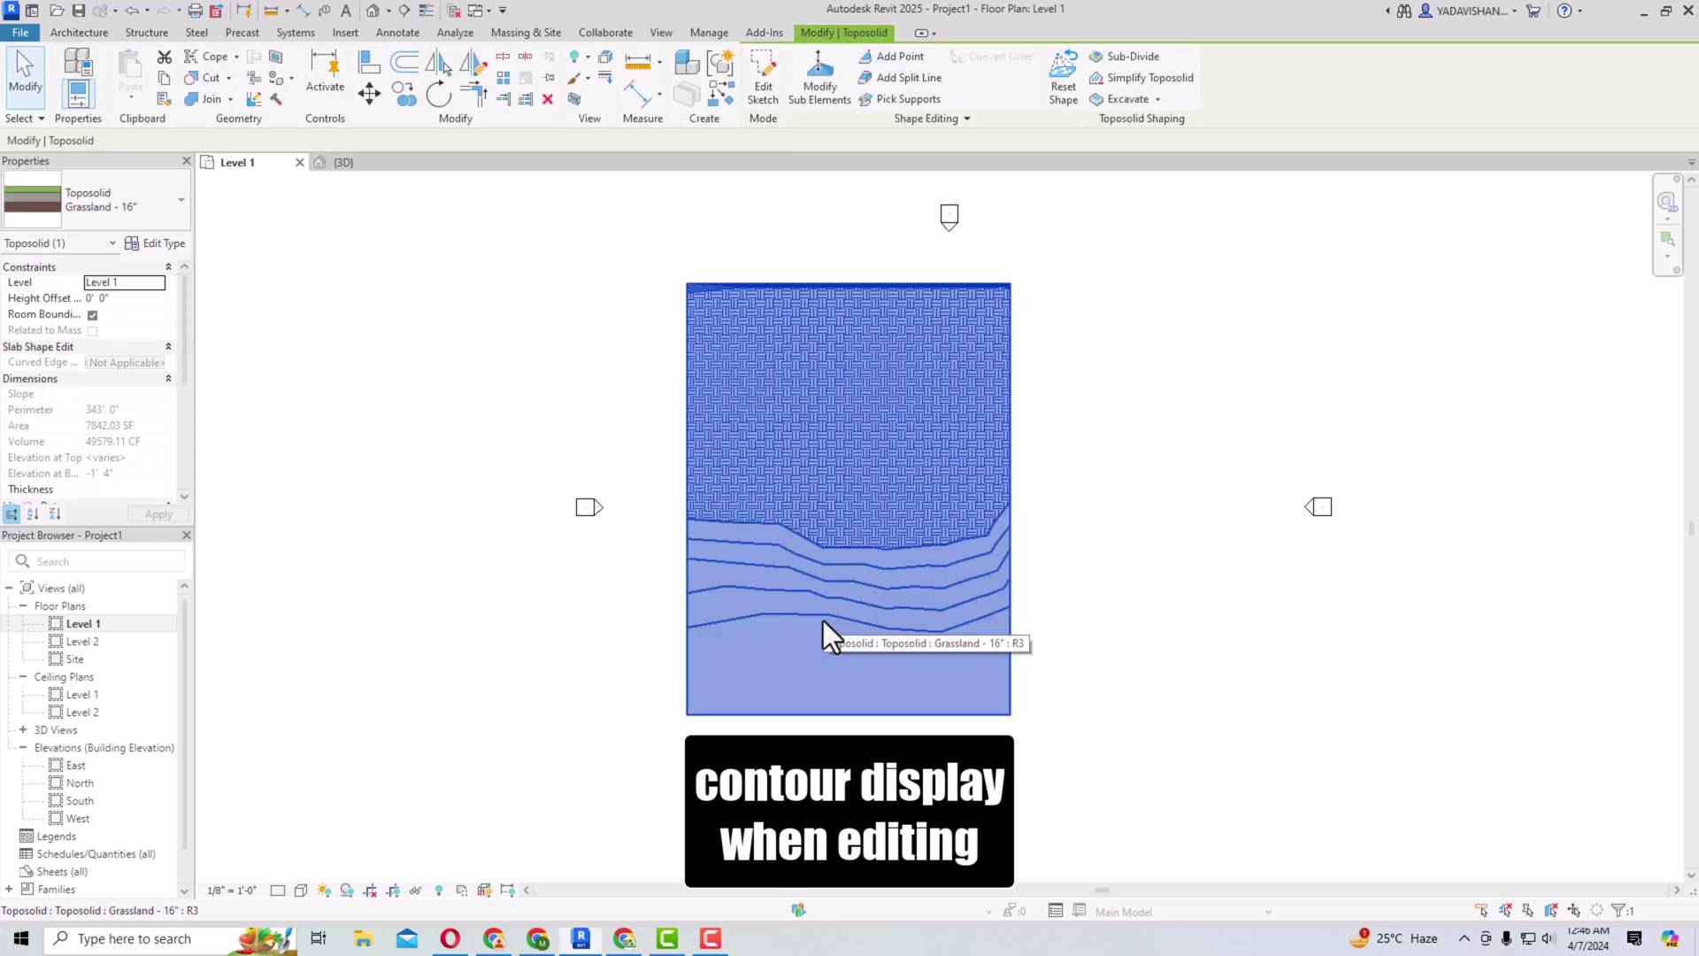
click(901, 61)
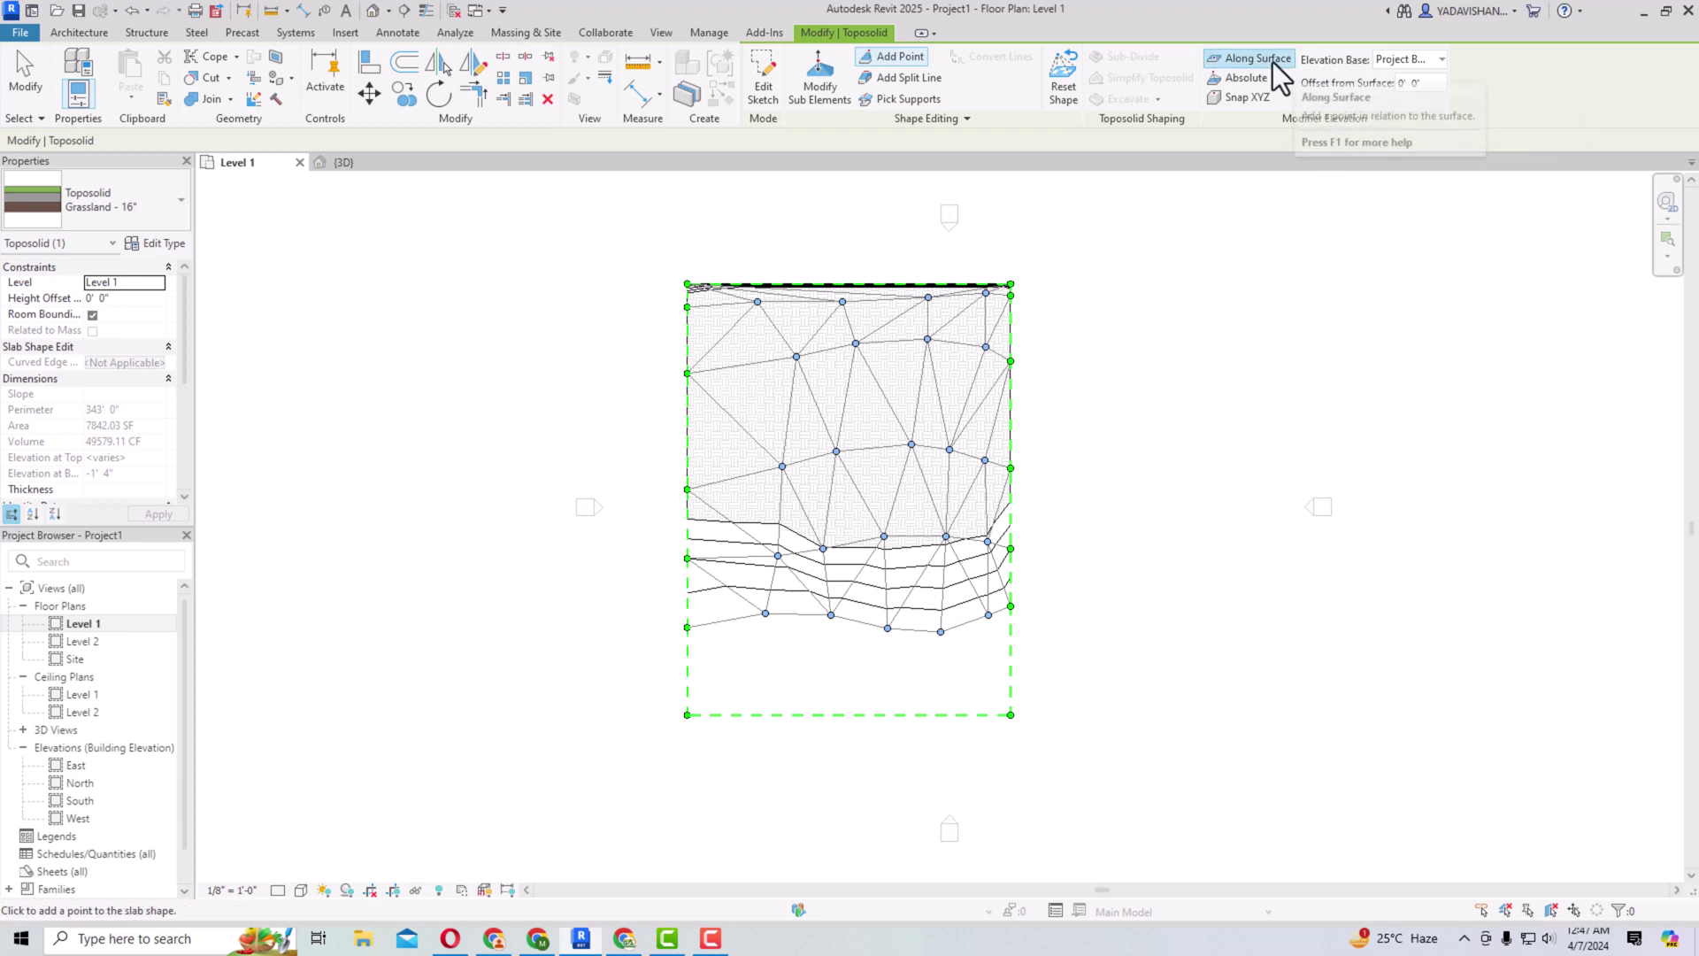
click(1407, 60)
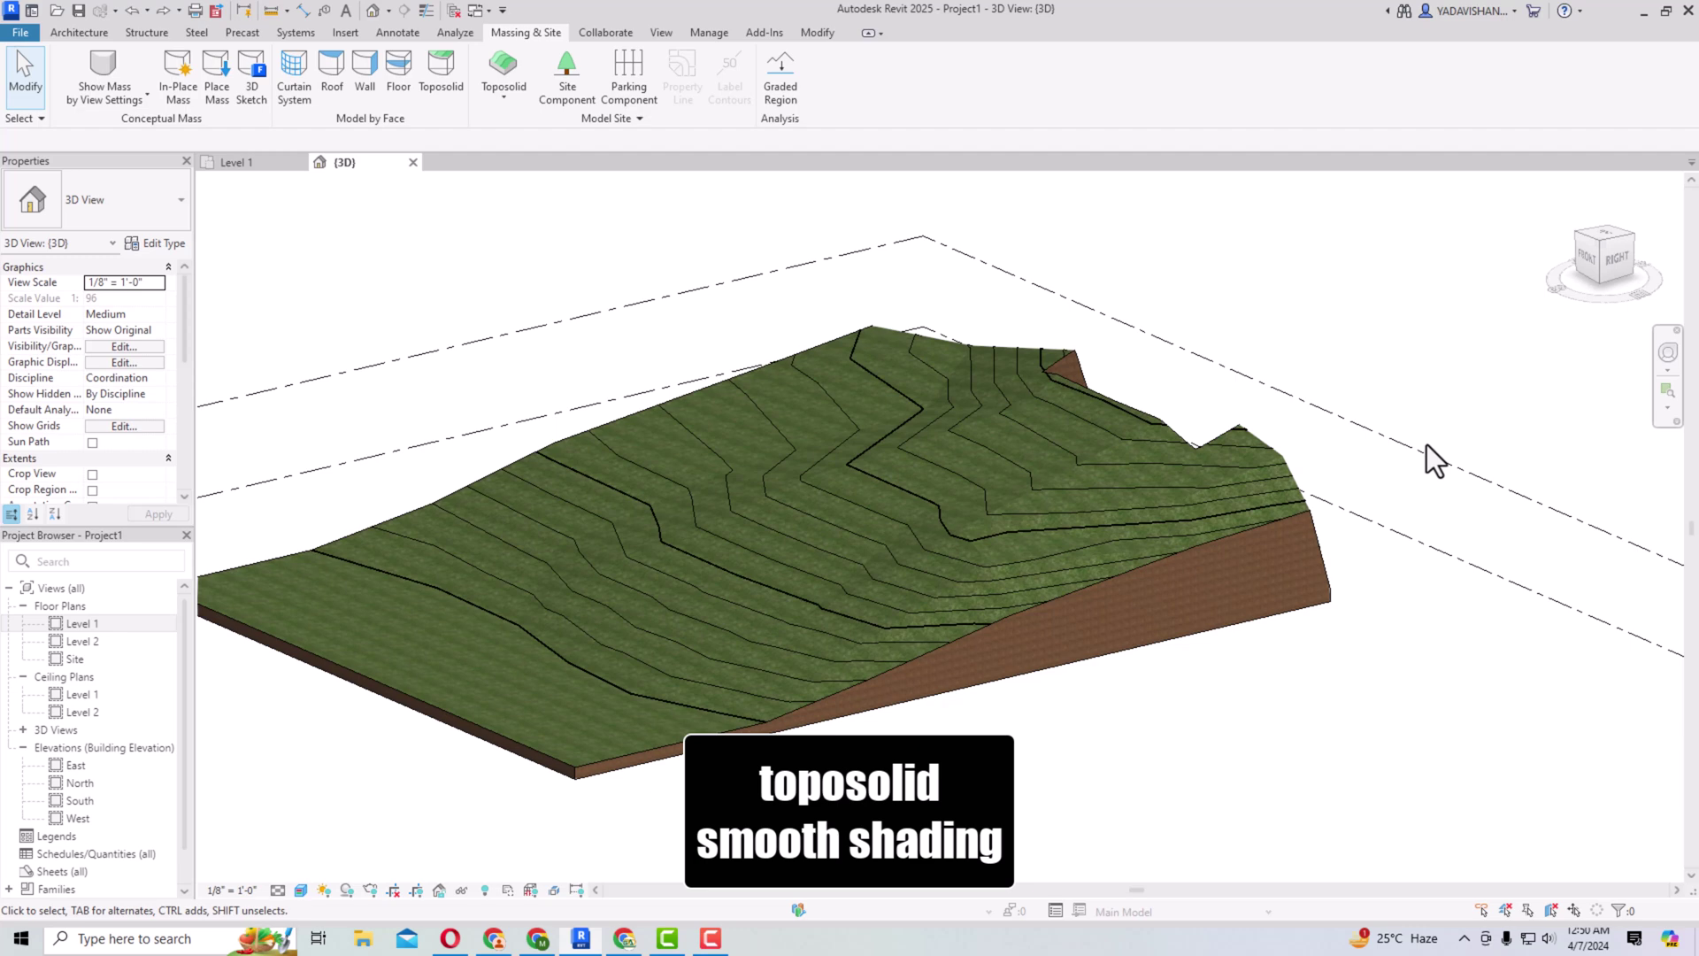
Step: Turn on Toposolid Smooth Shading, dismiss its information message, and inspect the toposolid's surface in the 3D view
scroll(989, 544, up, 2)
scroll(1211, 405, up, 2)
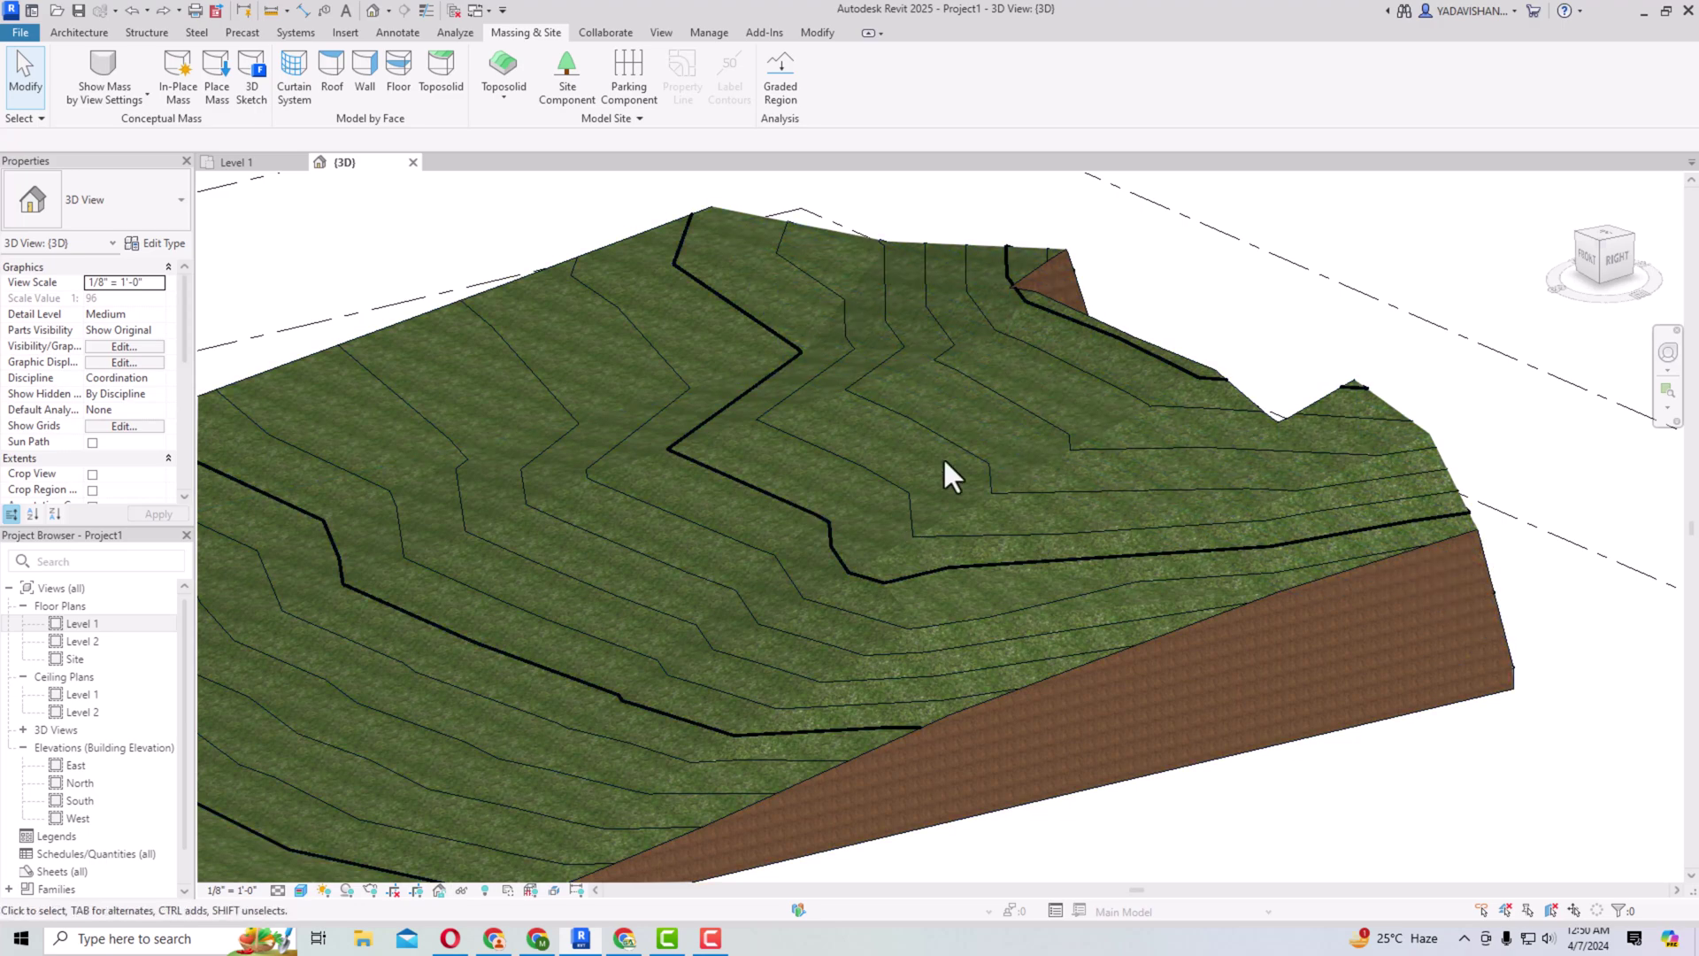
scroll(1197, 444, down, 3)
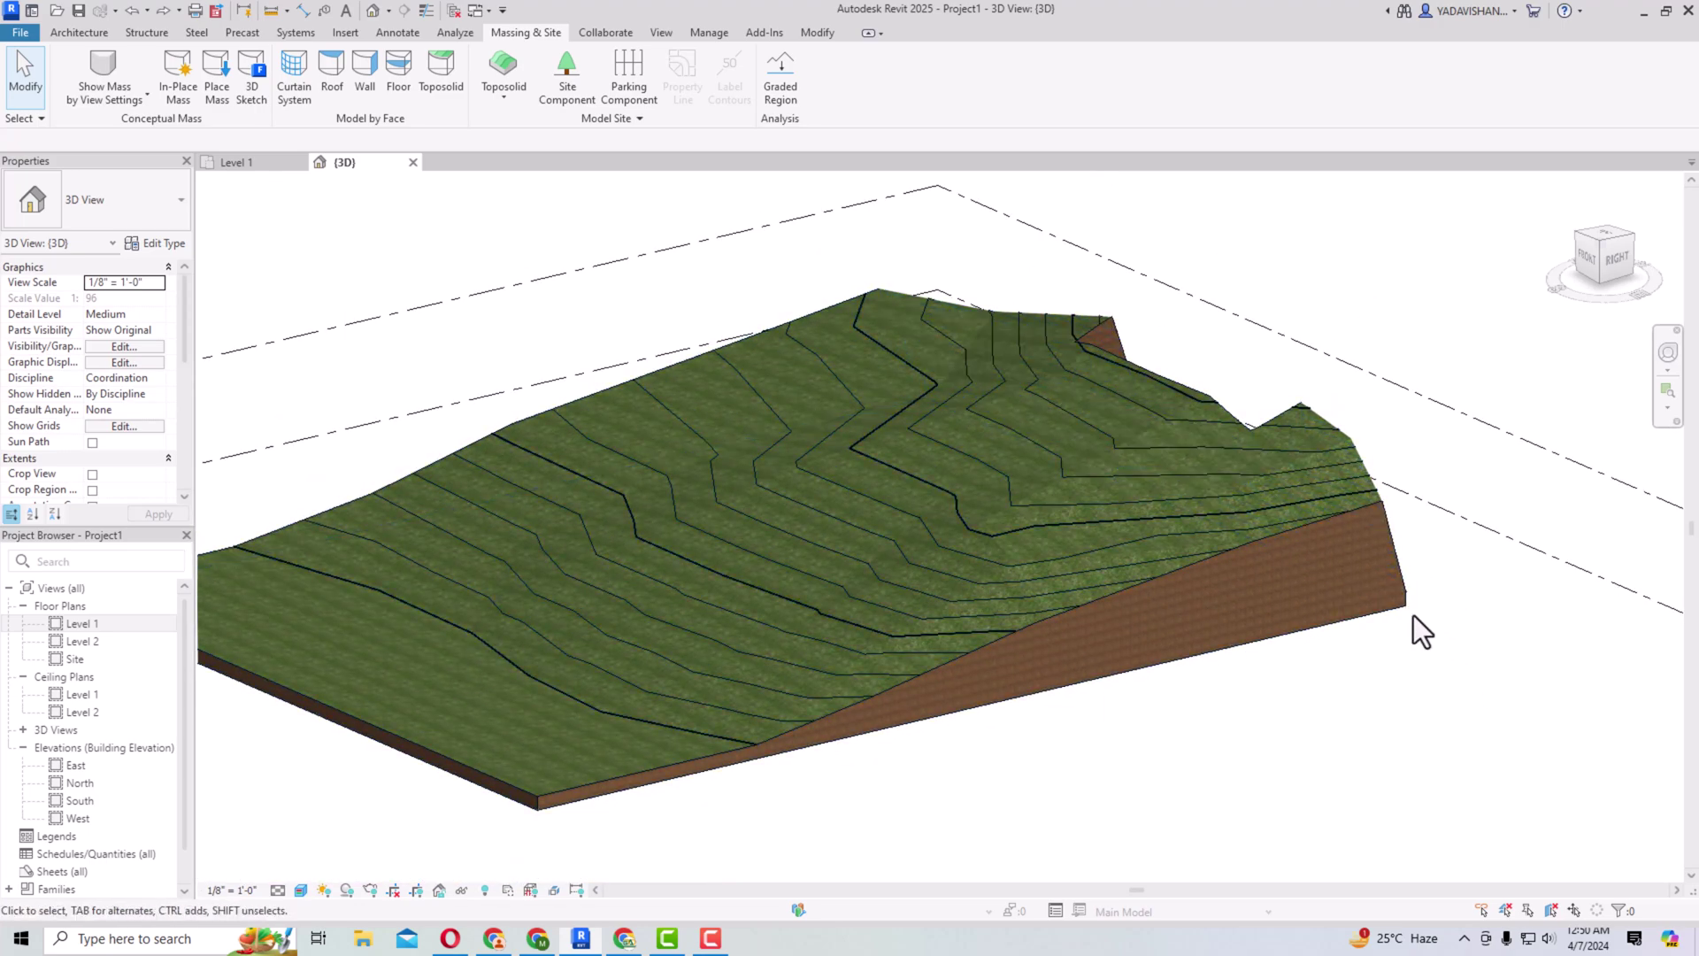
click(1290, 528)
click(1362, 719)
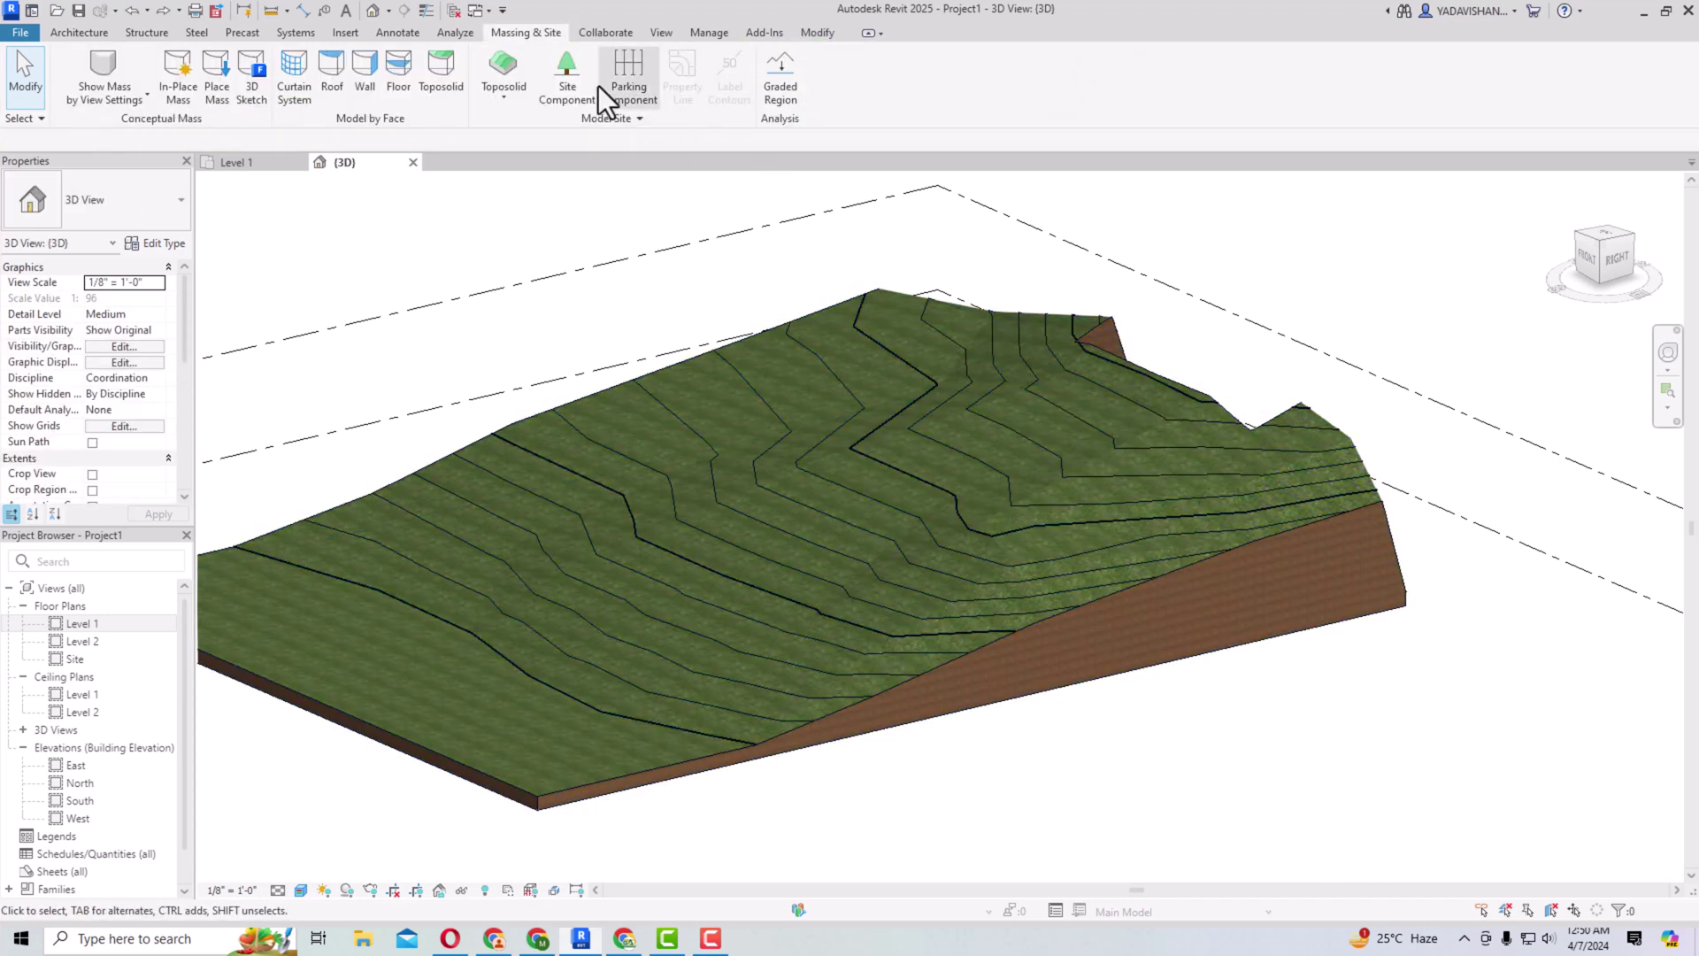
click(510, 98)
click(524, 98)
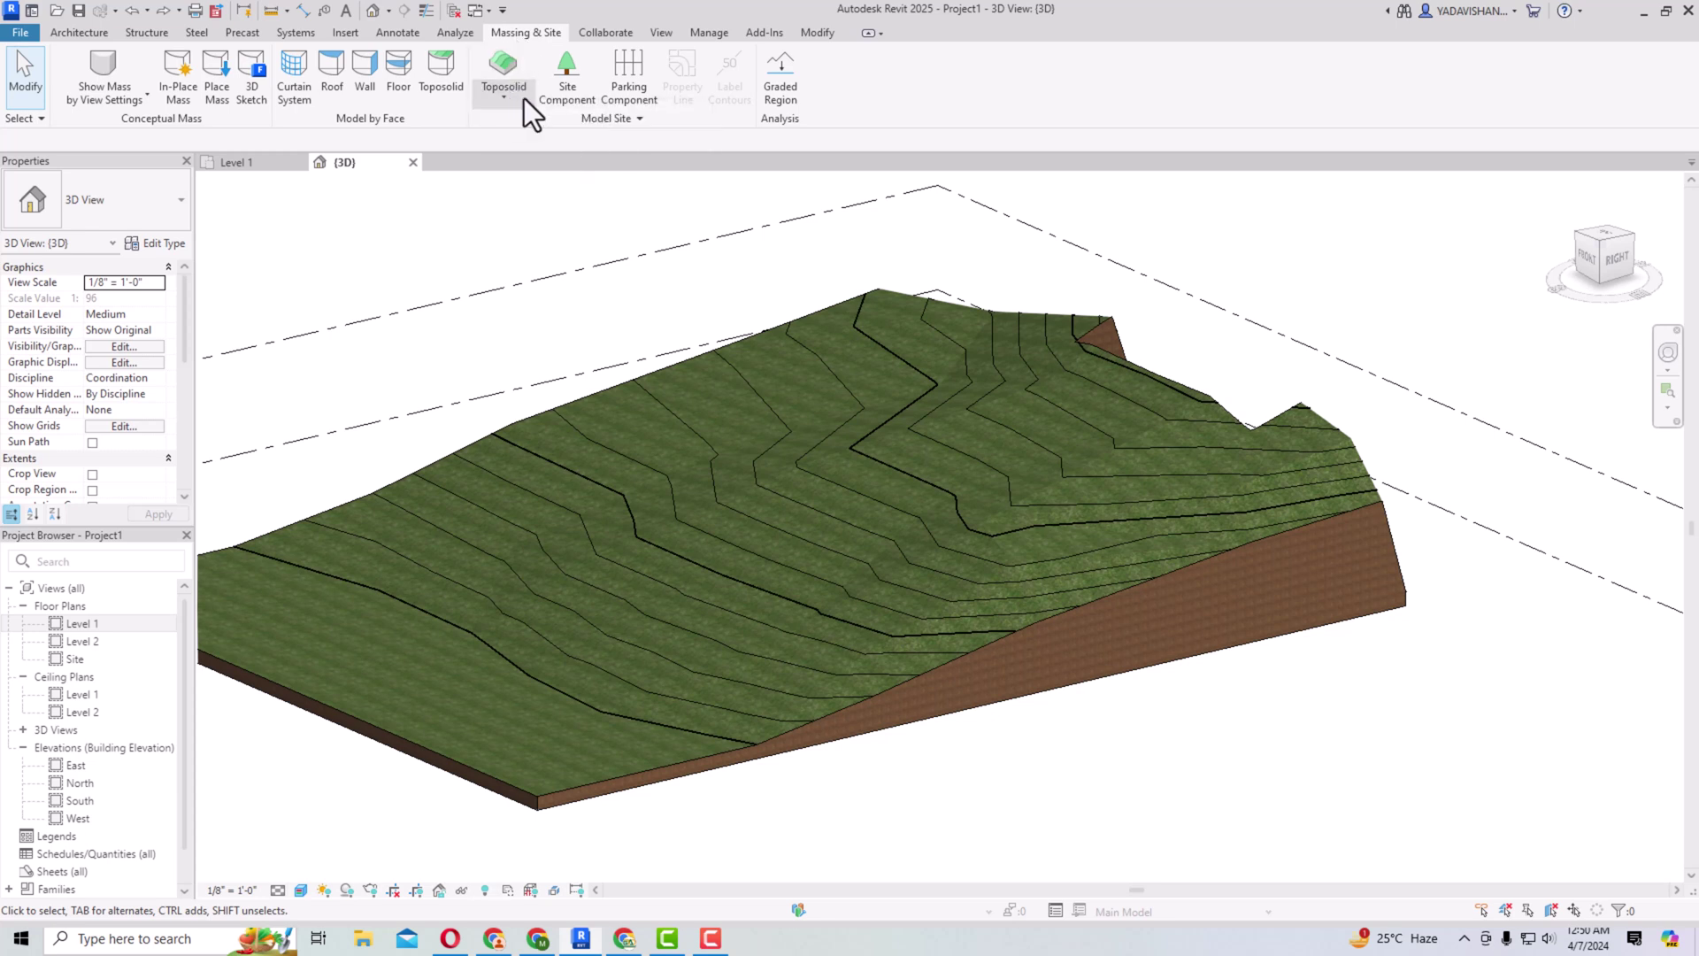
click(638, 120)
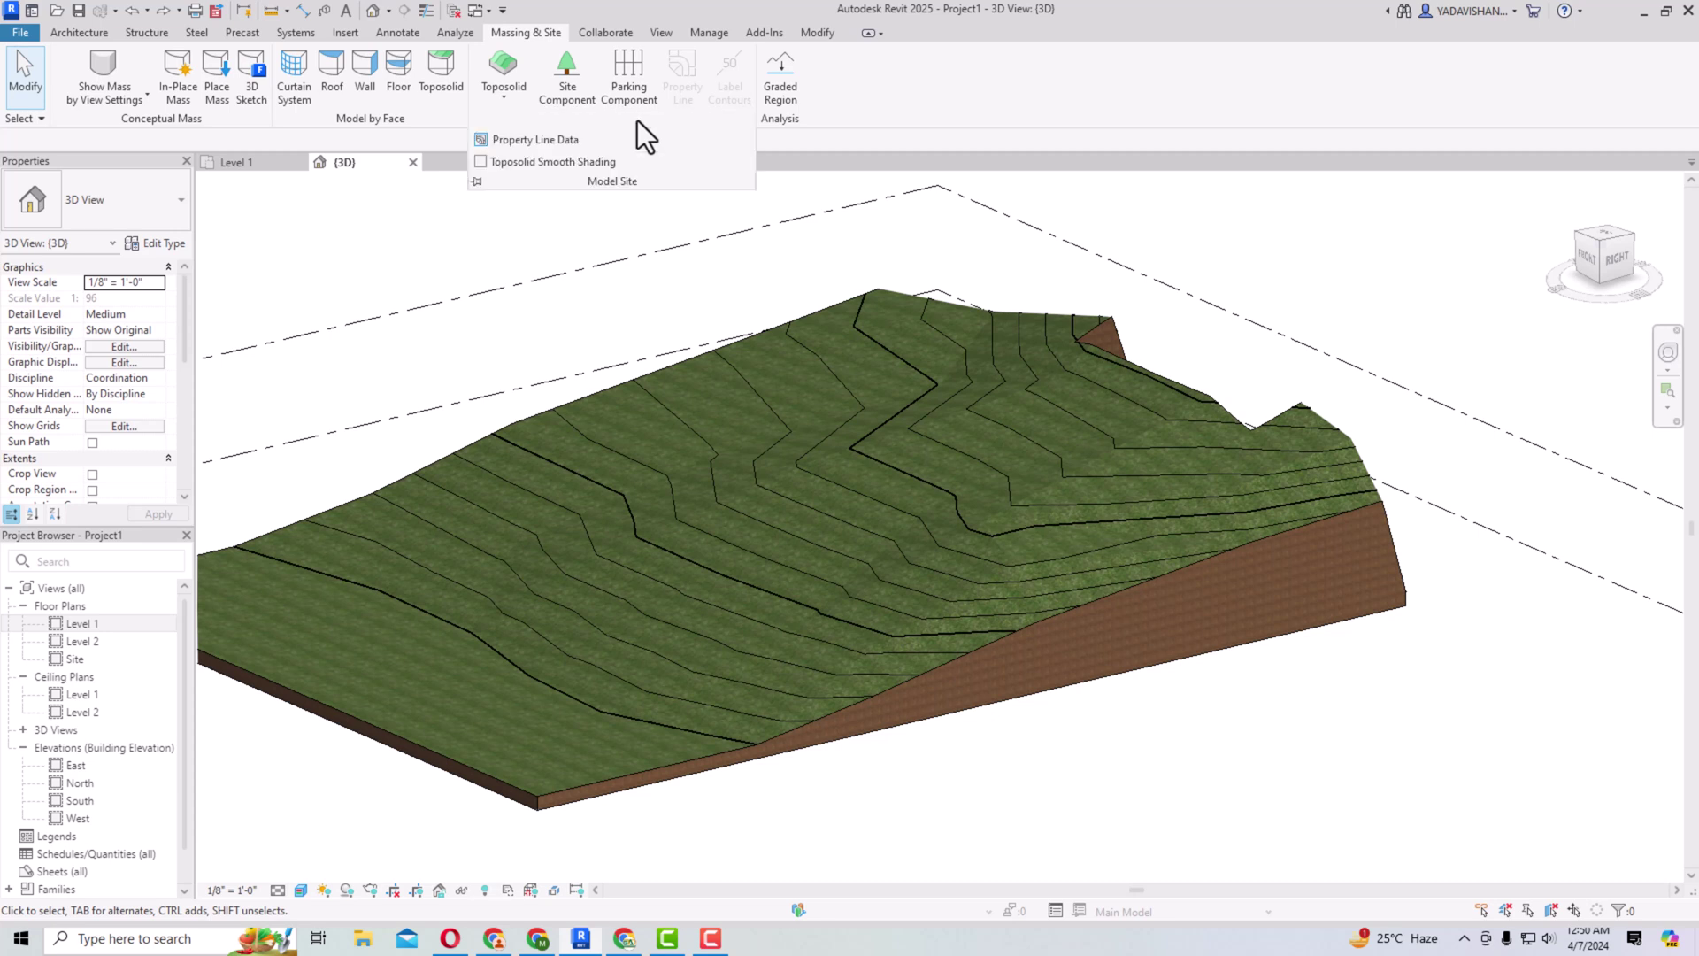
click(551, 162)
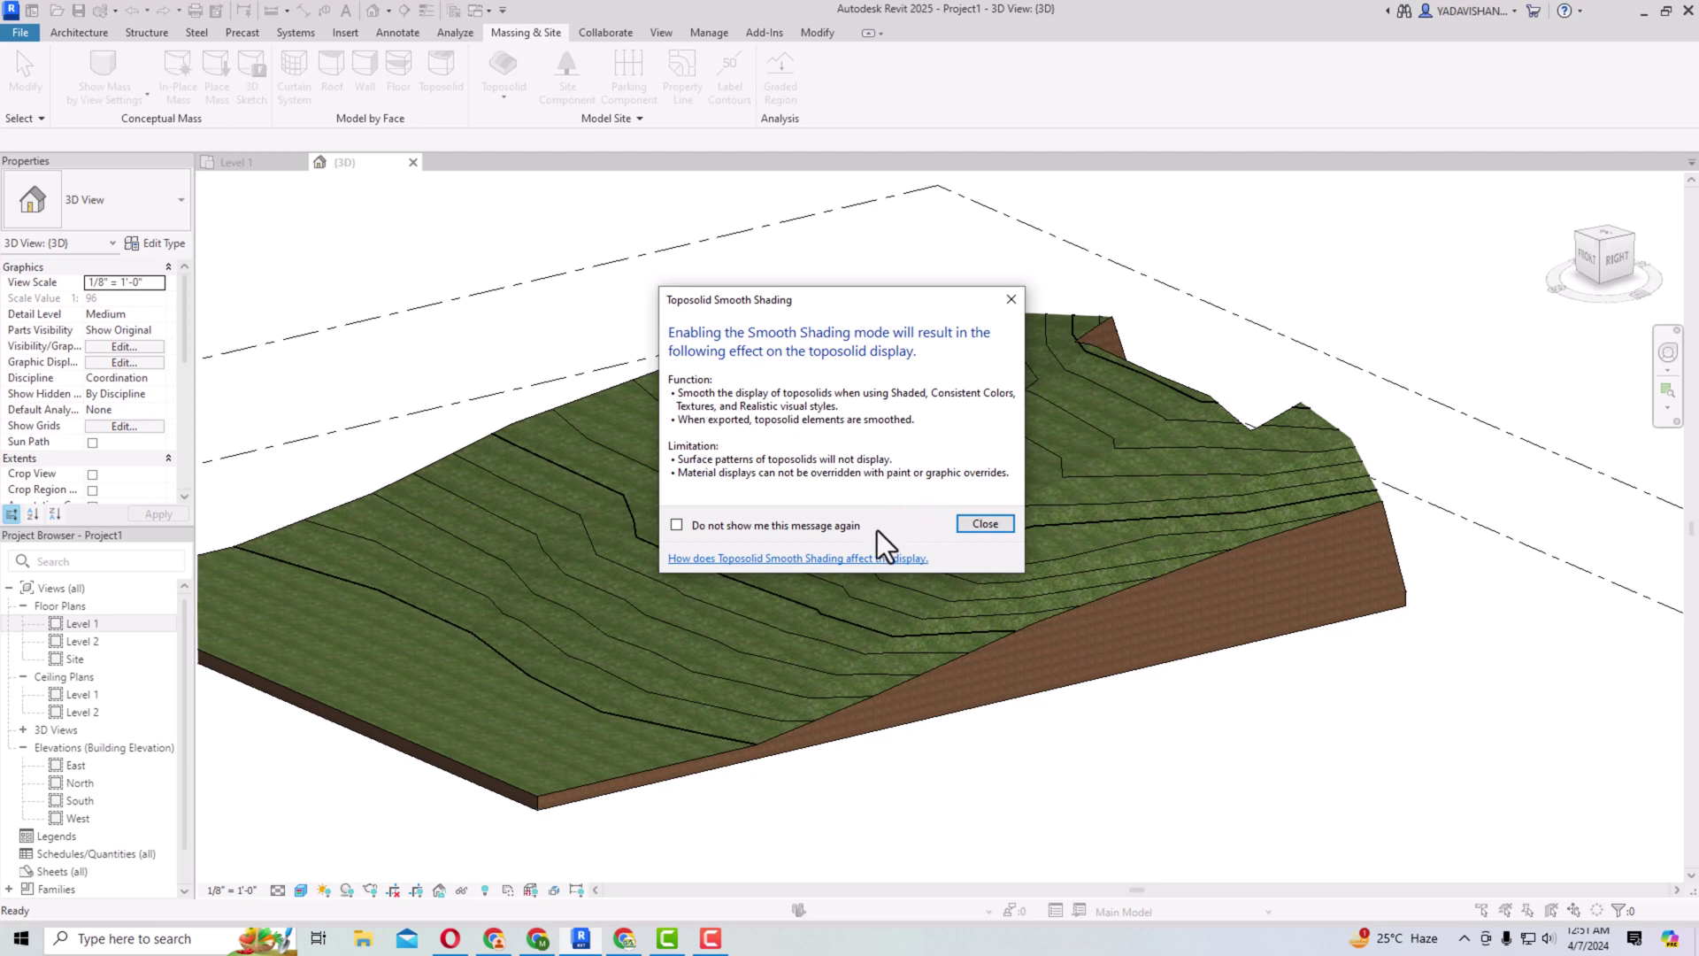
click(981, 524)
scroll(1244, 478, up, 2)
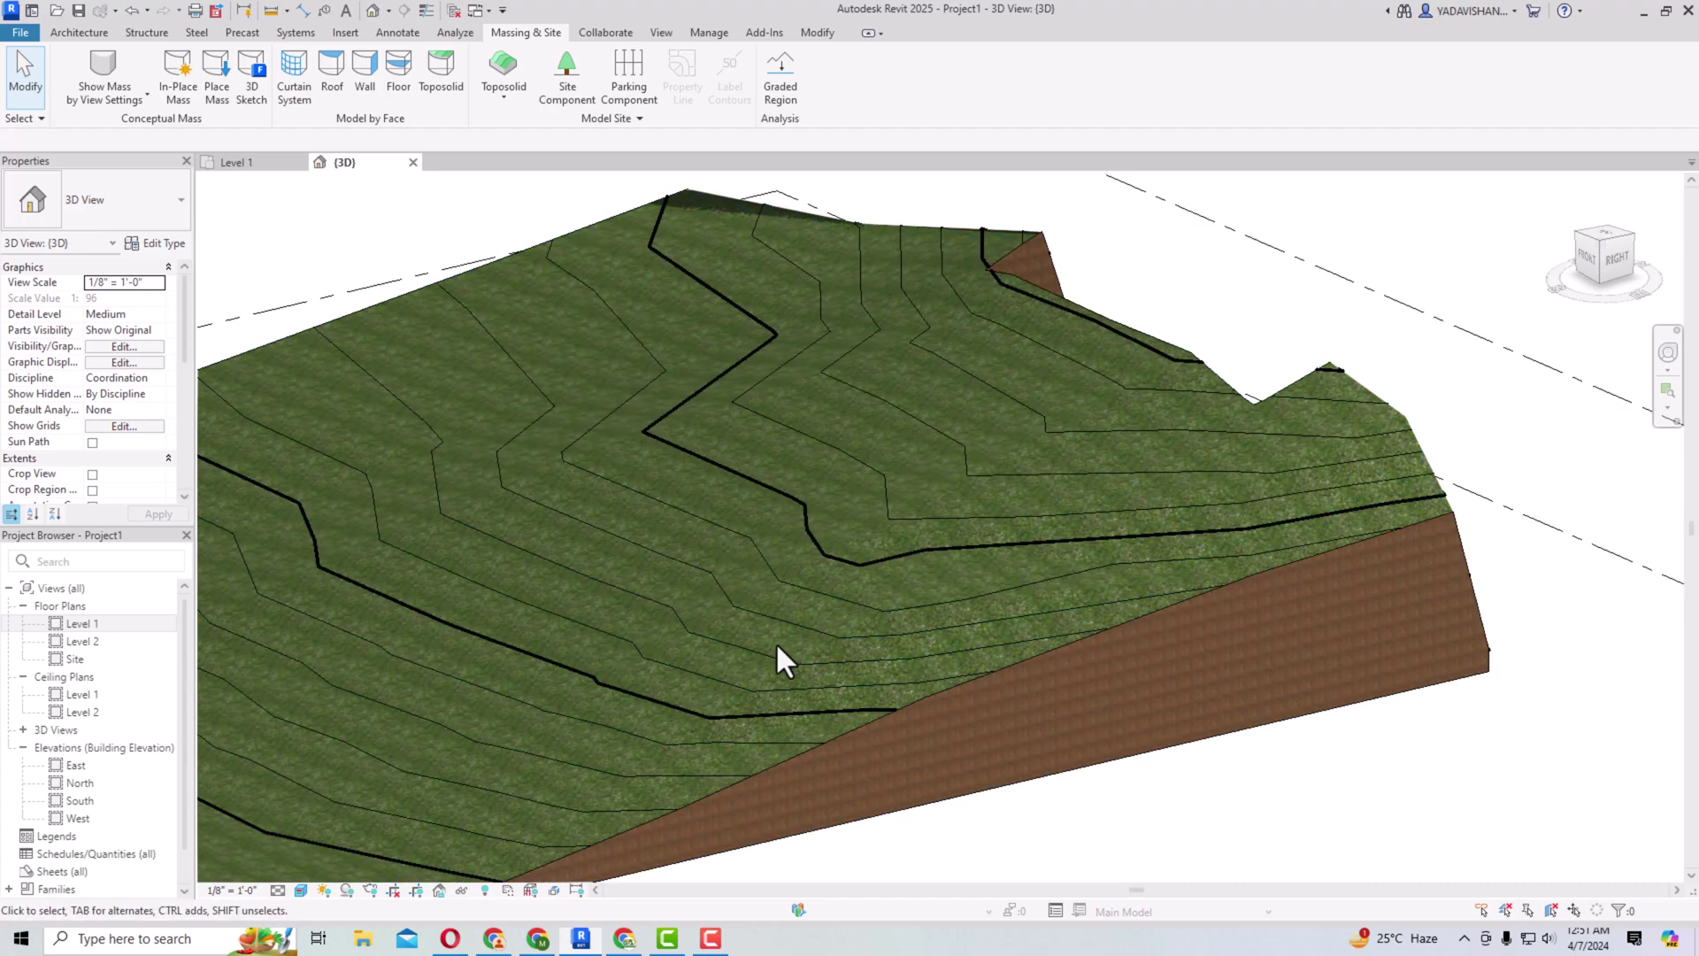
scroll(1399, 341, down, 2)
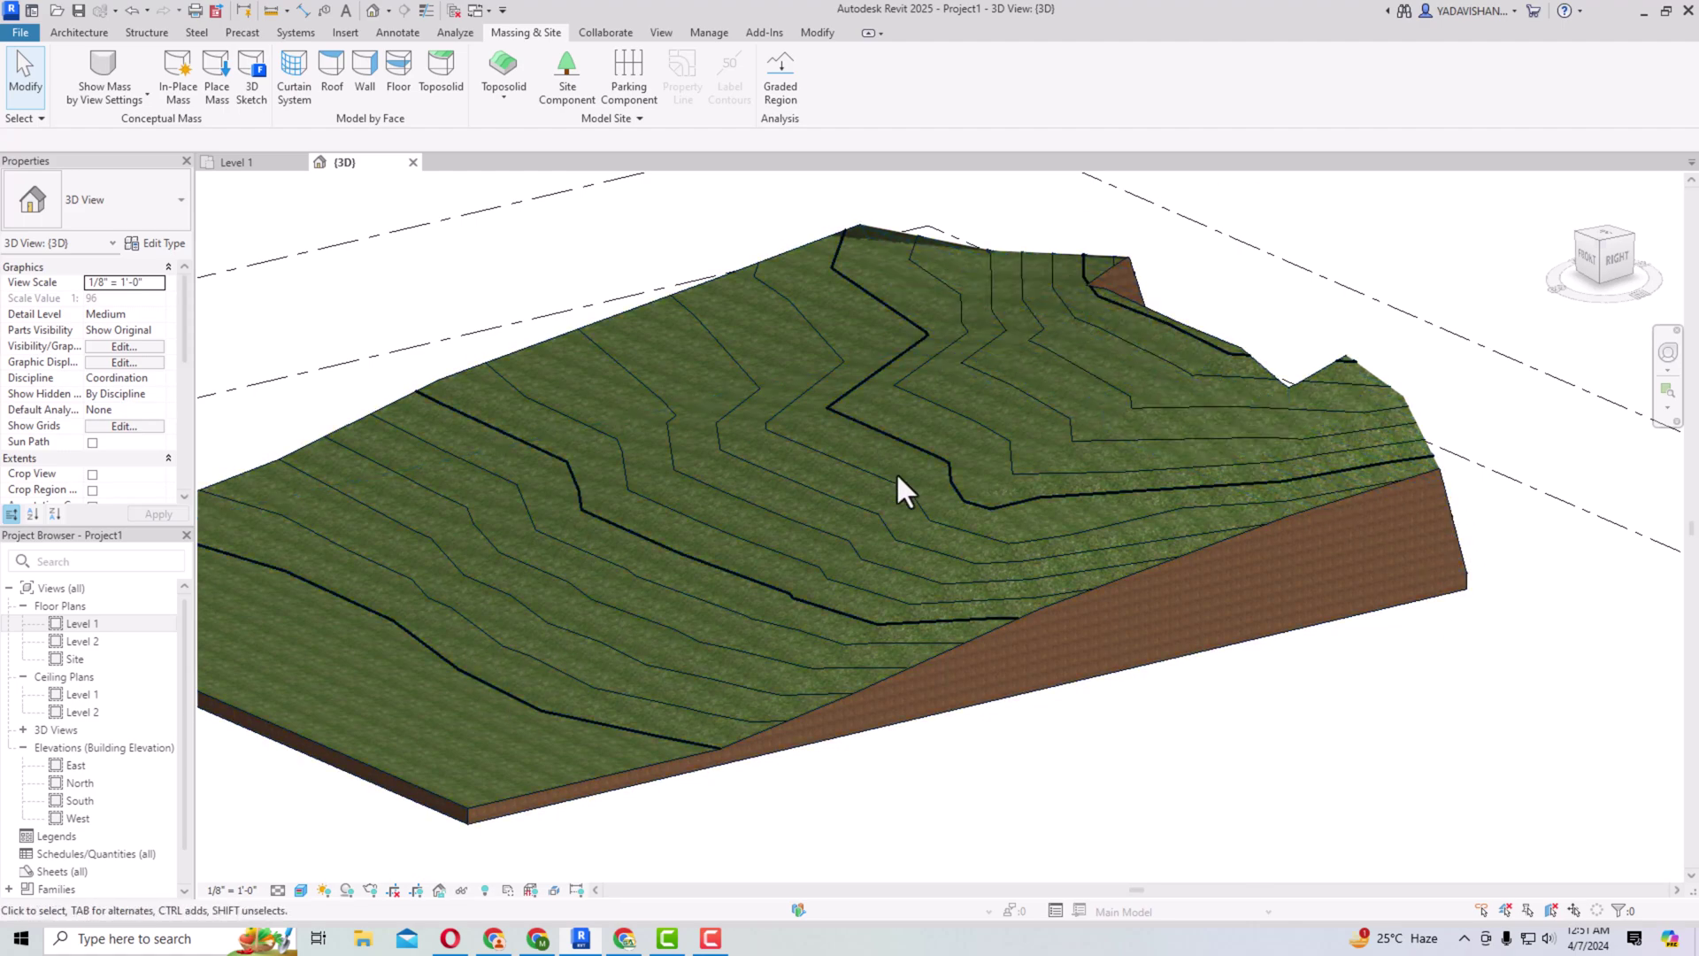
shift+middle_drag(1207, 429, 1271, 671)
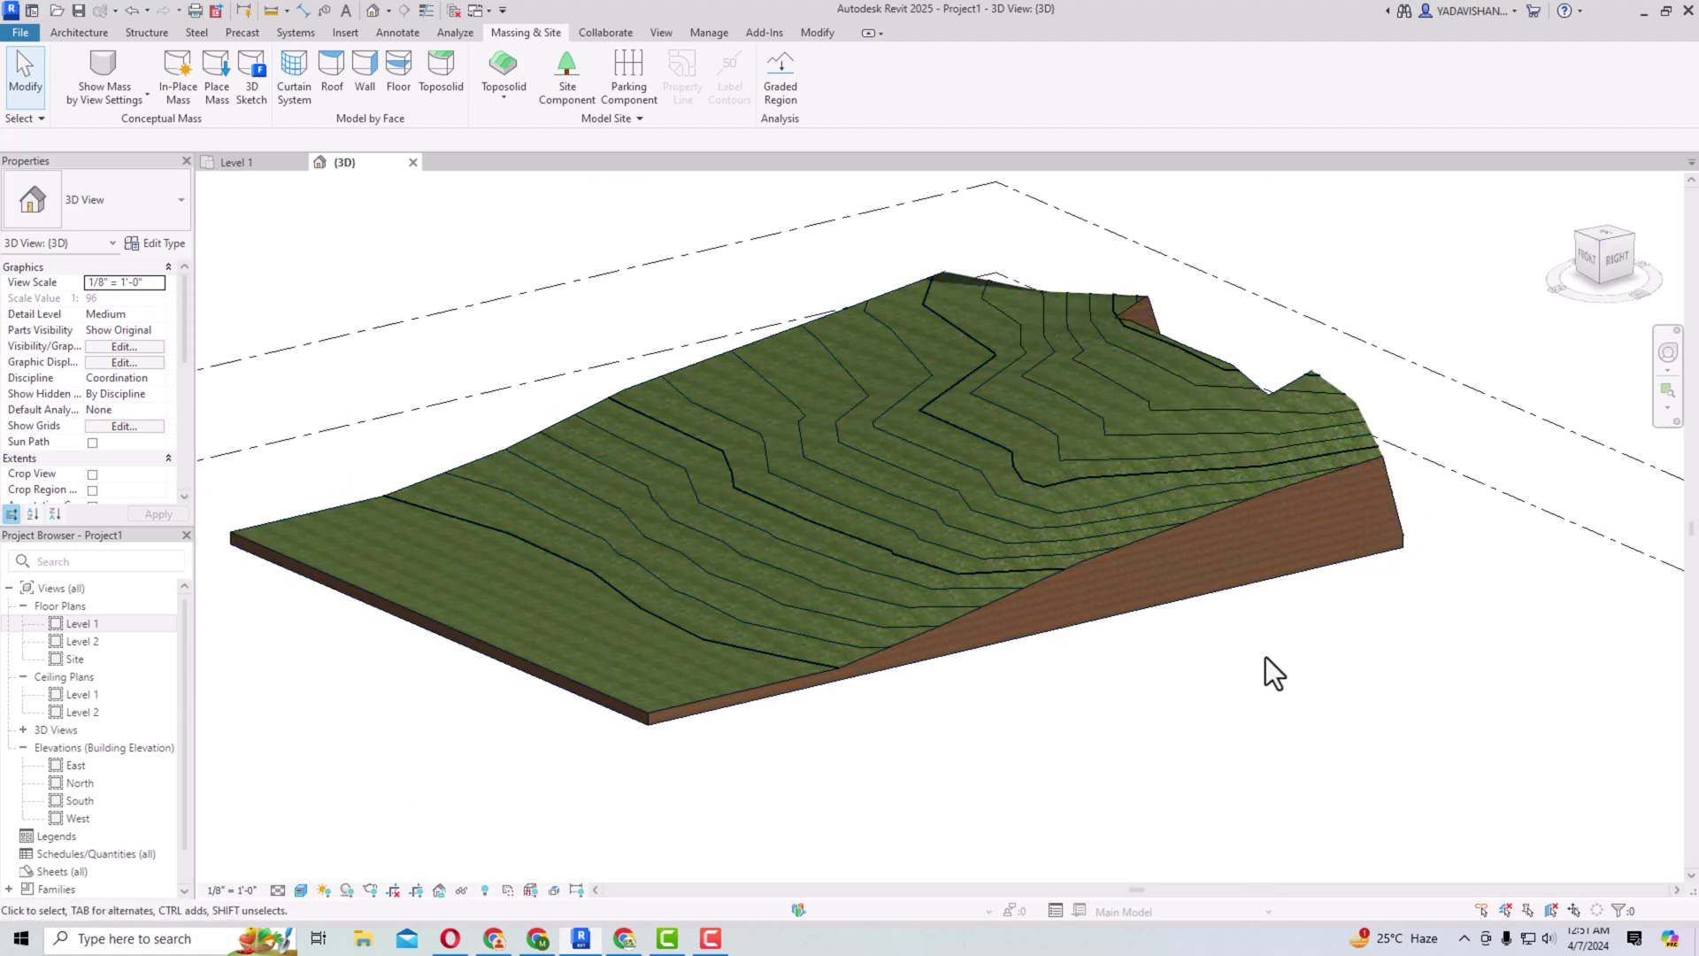
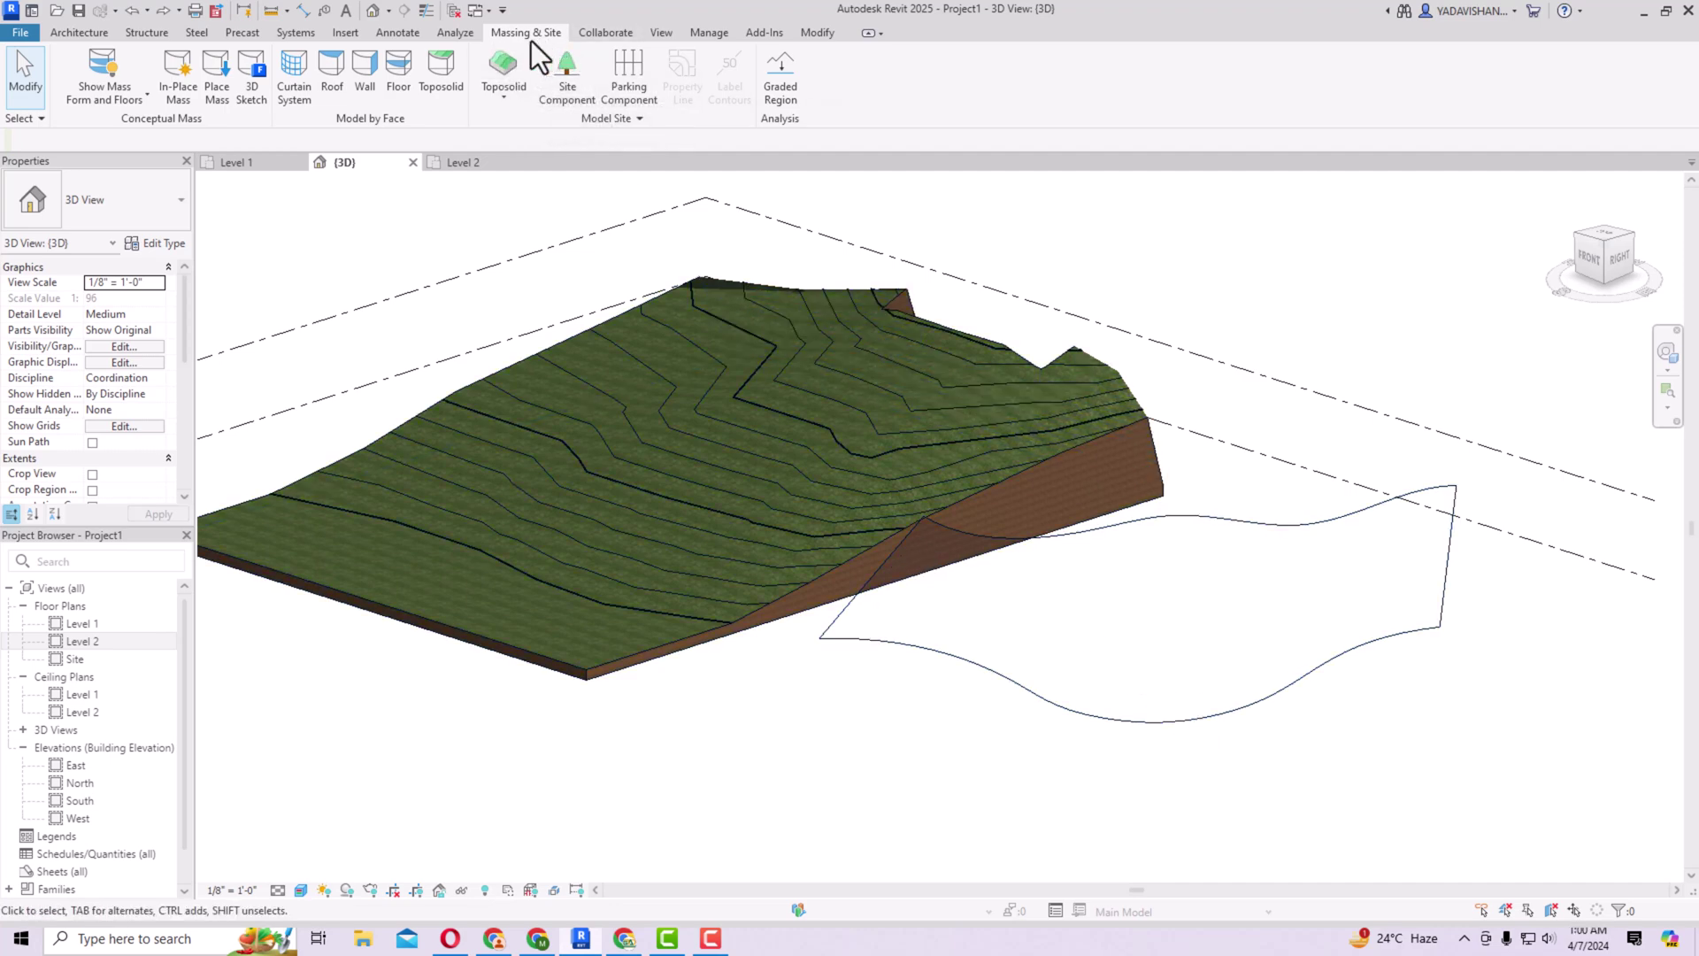
Step: Create a Grassland - 16" toposolid by face from the wavy mass surface beside the existing toposolid, based on Level 1
click(446, 80)
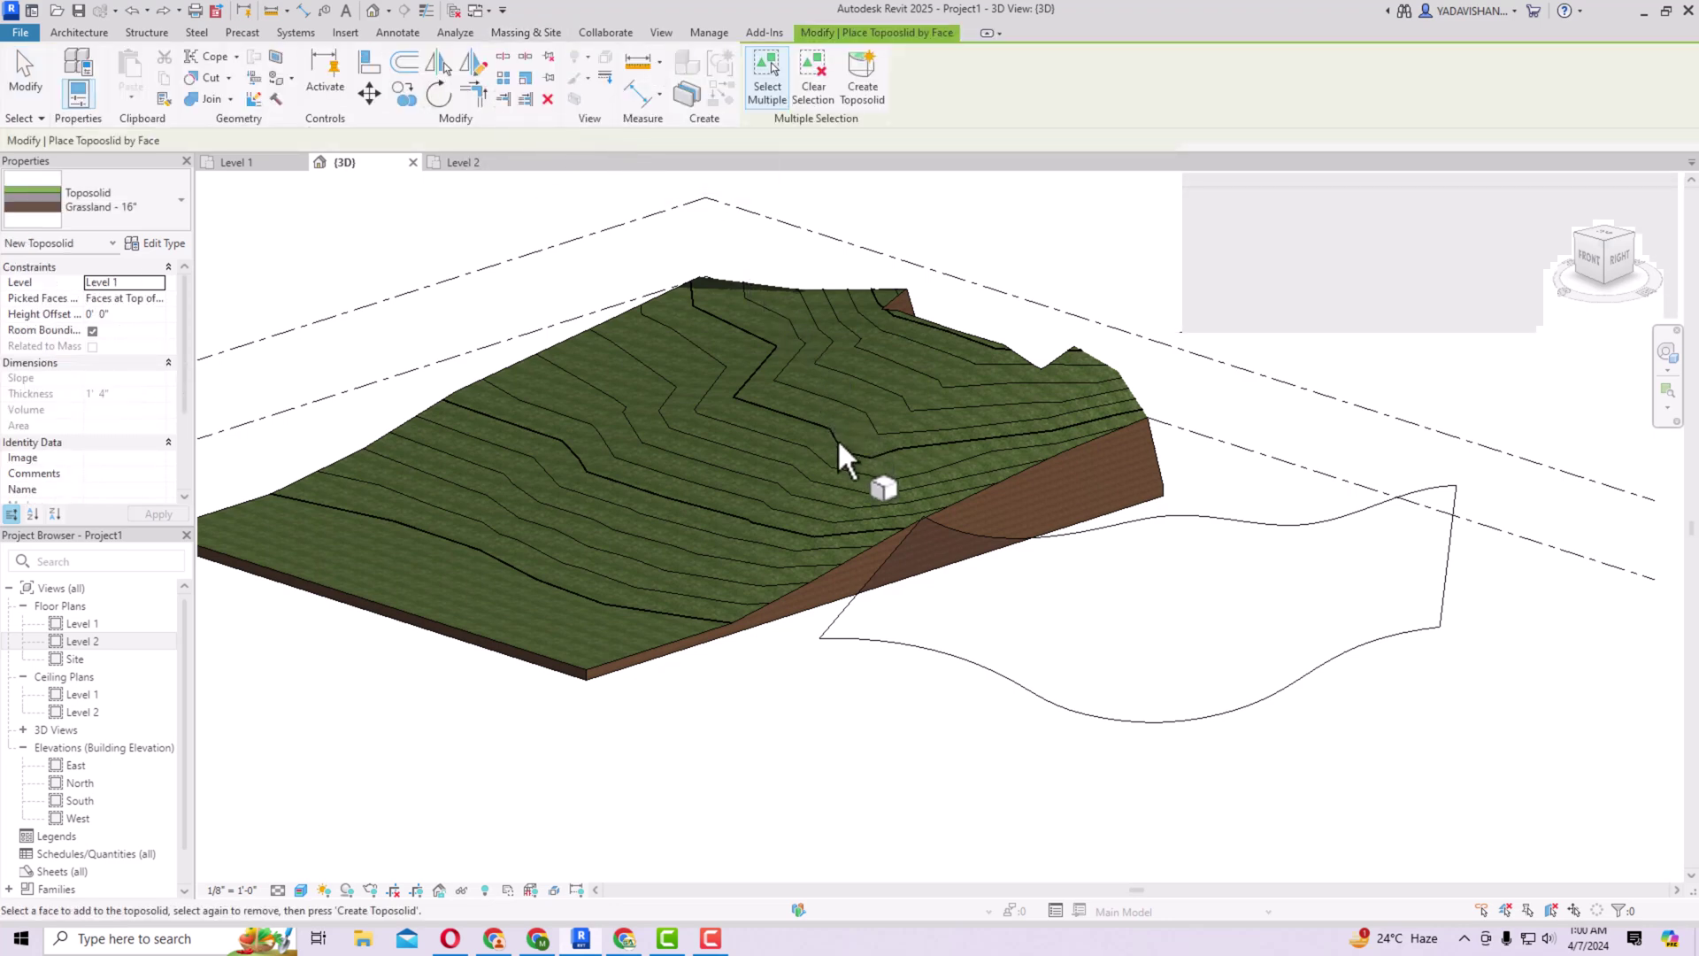
click(852, 639)
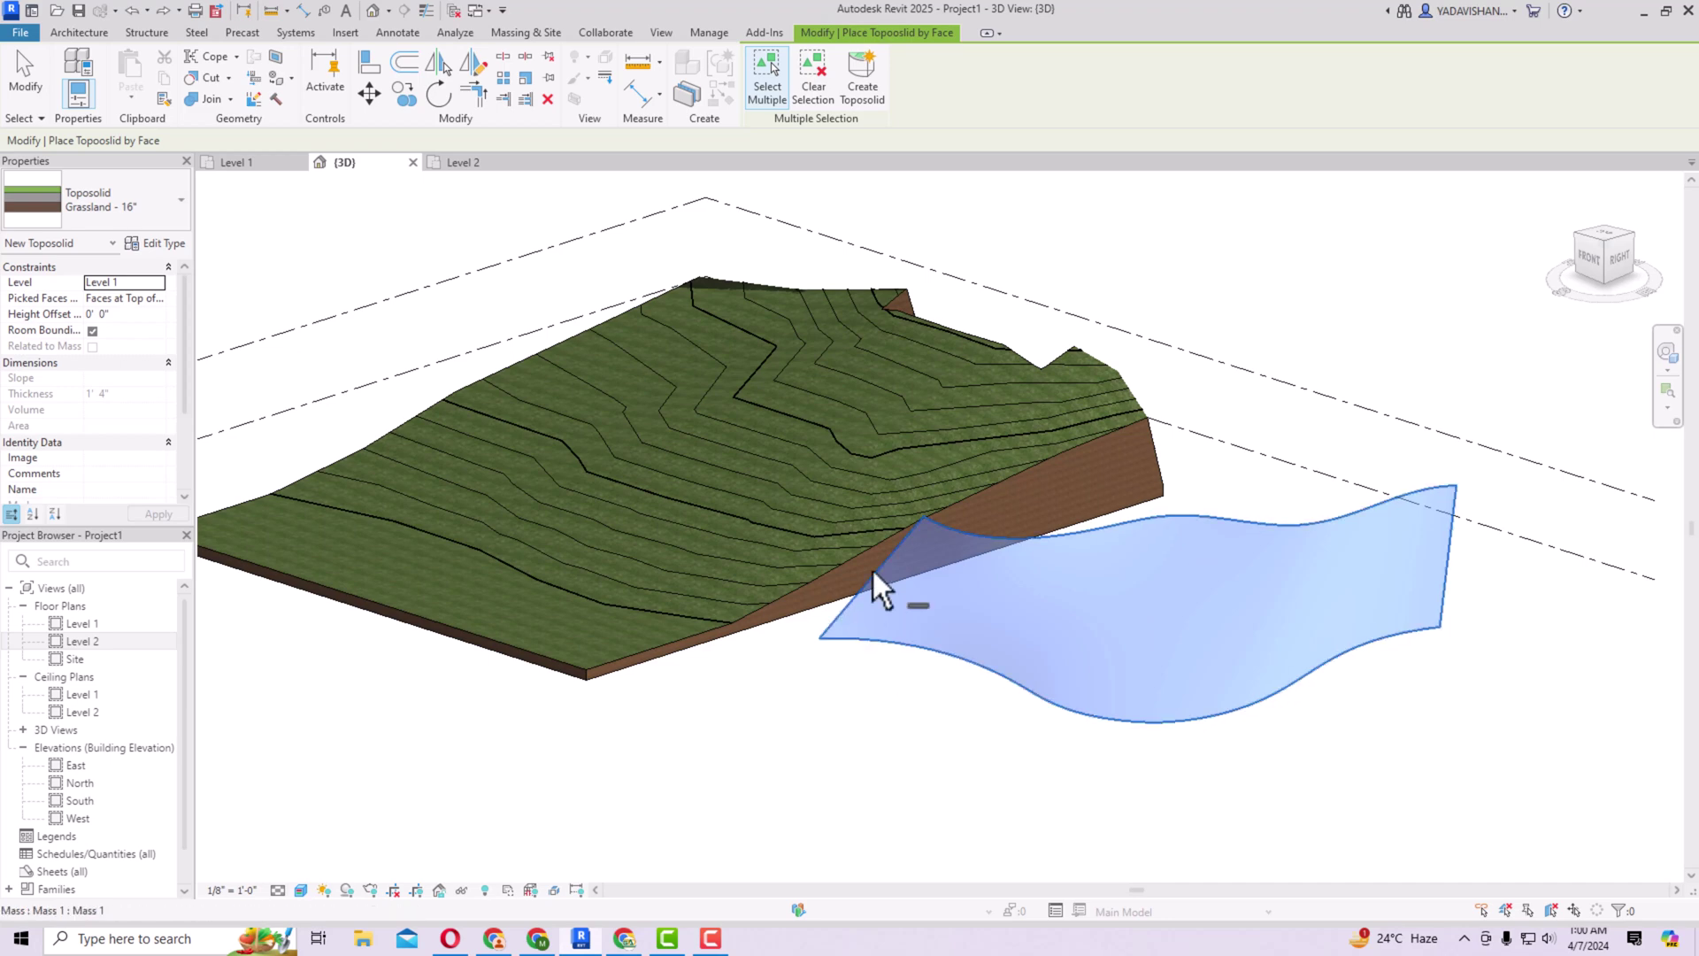
click(858, 91)
shift+middle_drag(974, 608, 1364, 768)
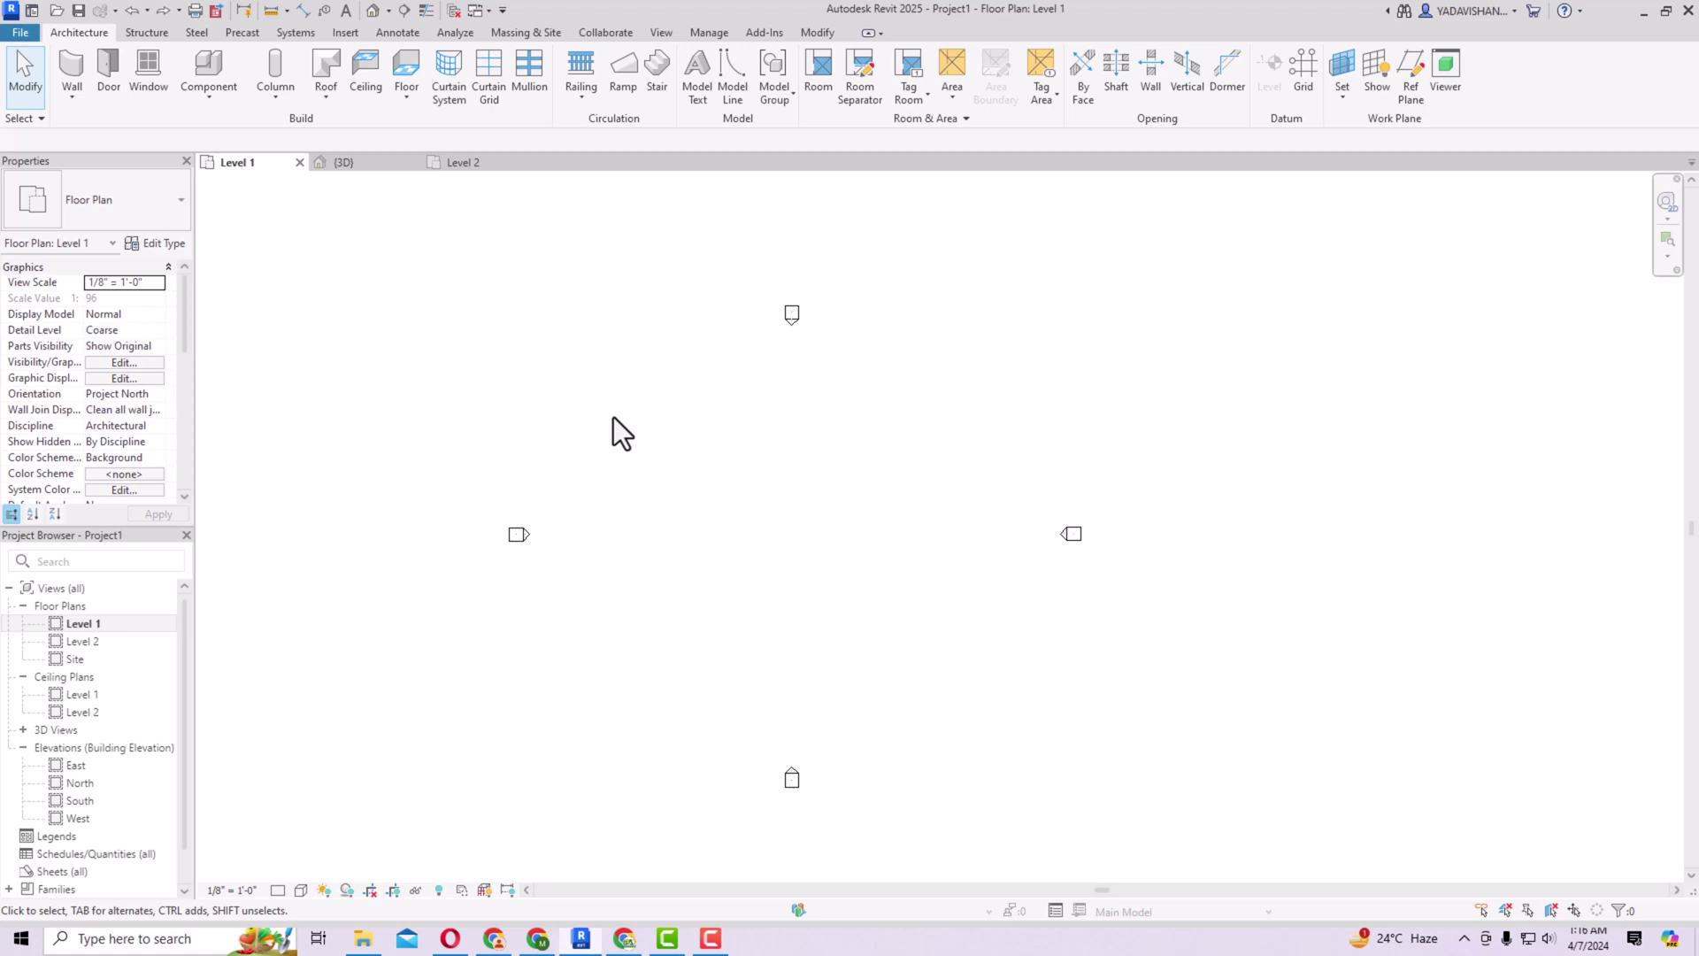
Step: Draw a horizontal Generic - 8" wall about 19' long in the Level 1 floor plan
click(73, 65)
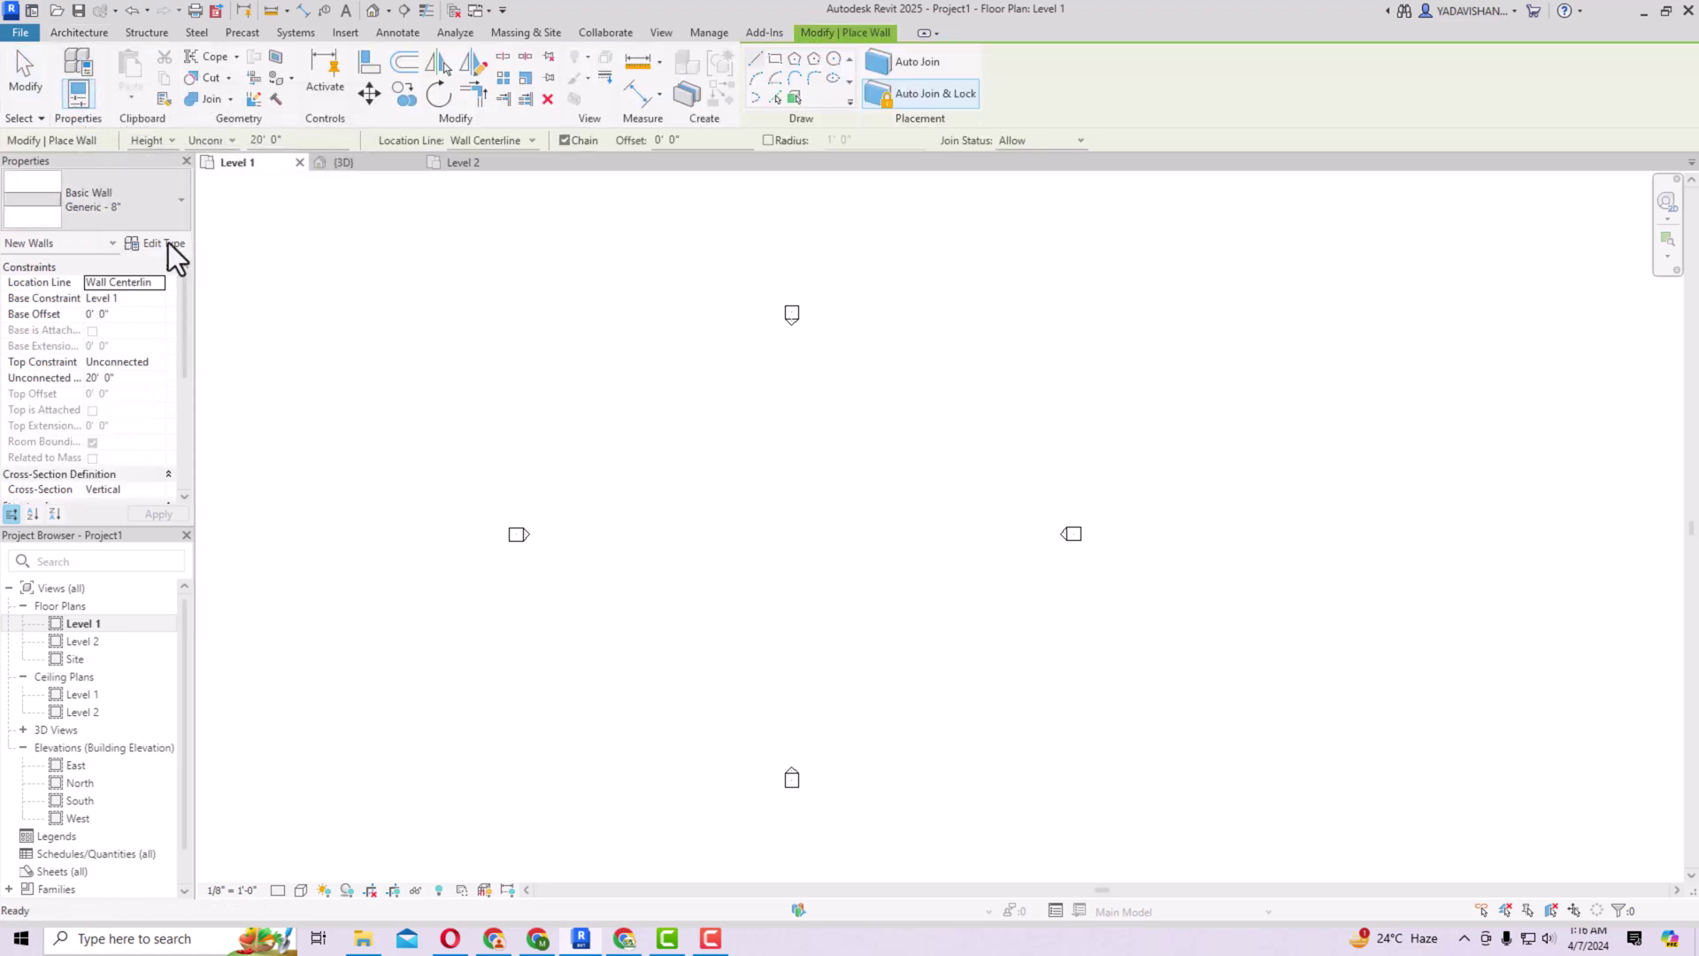
click(634, 505)
scroll(722, 506, up, 5)
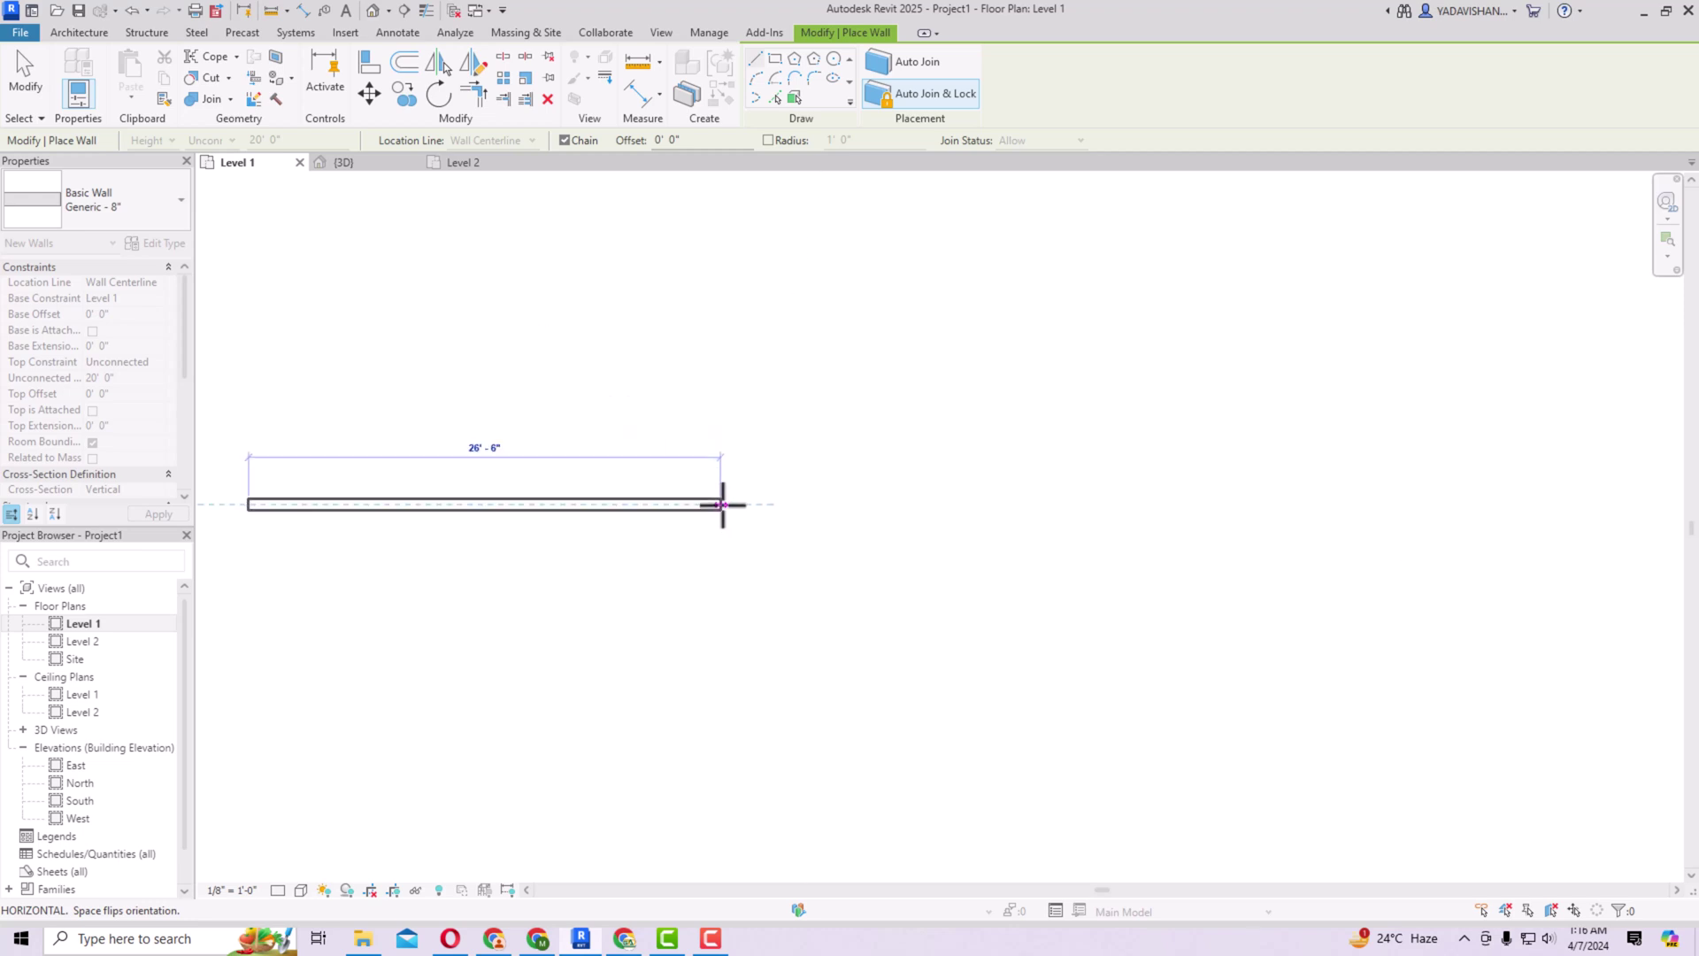
click(592, 503)
key(Escape)
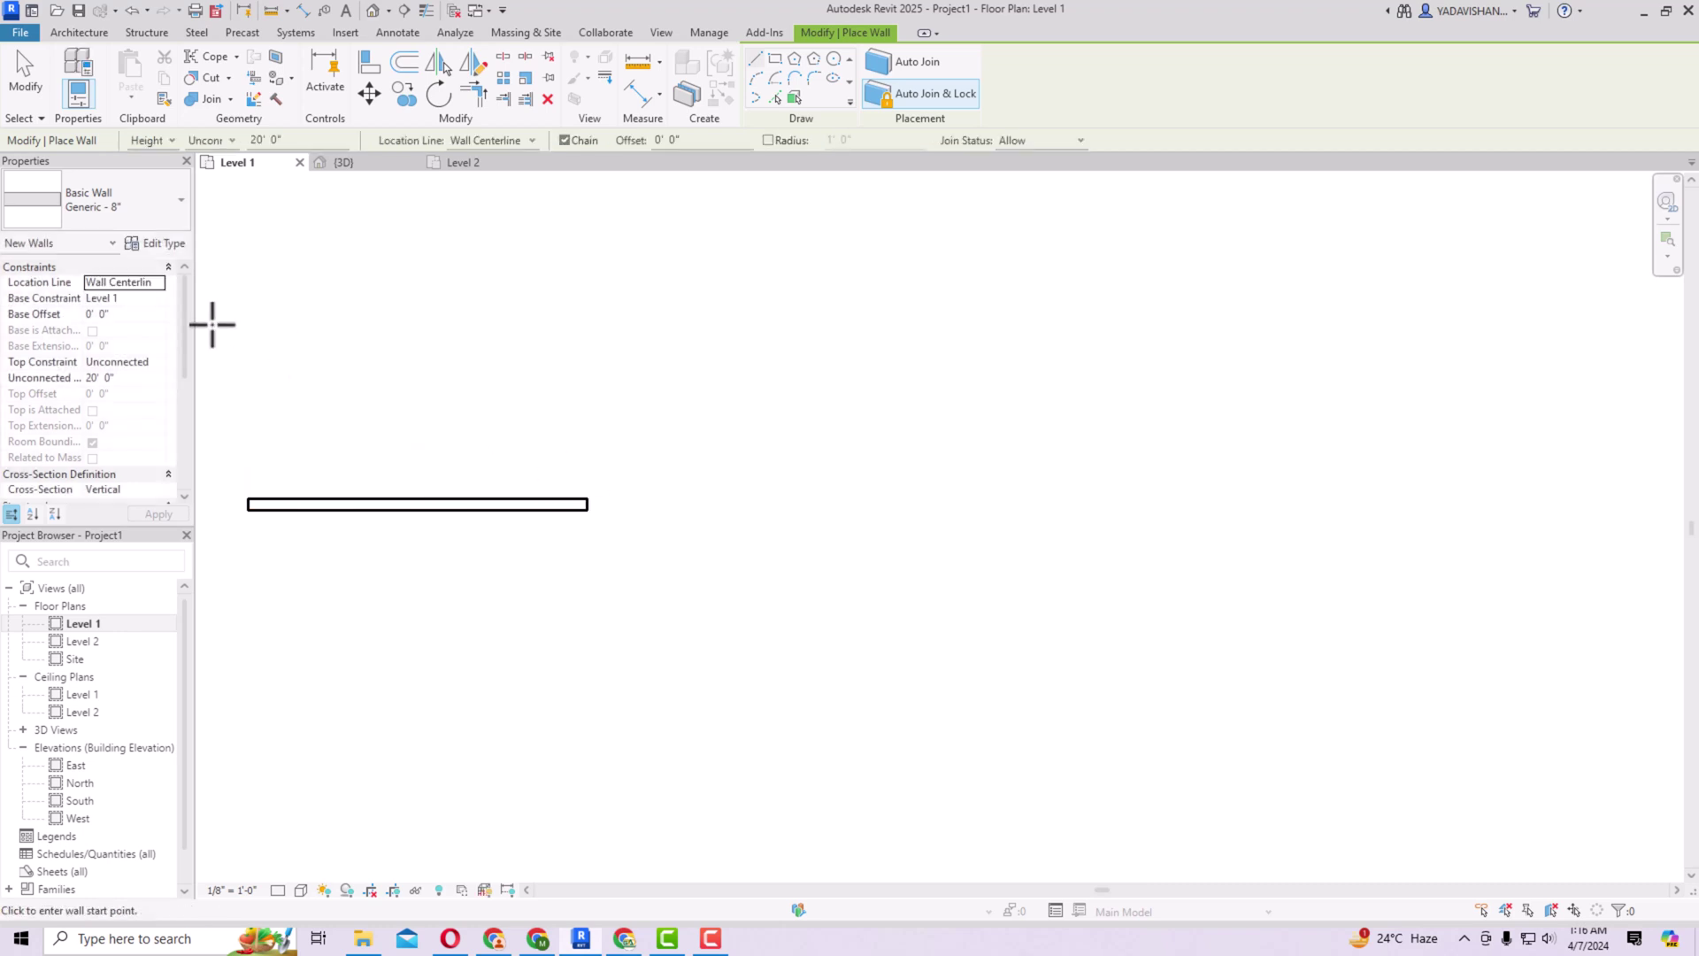
Step: Switch the new wall type to Generic - 4" Brick and try starting it along the existing wall's lower face
click(100, 215)
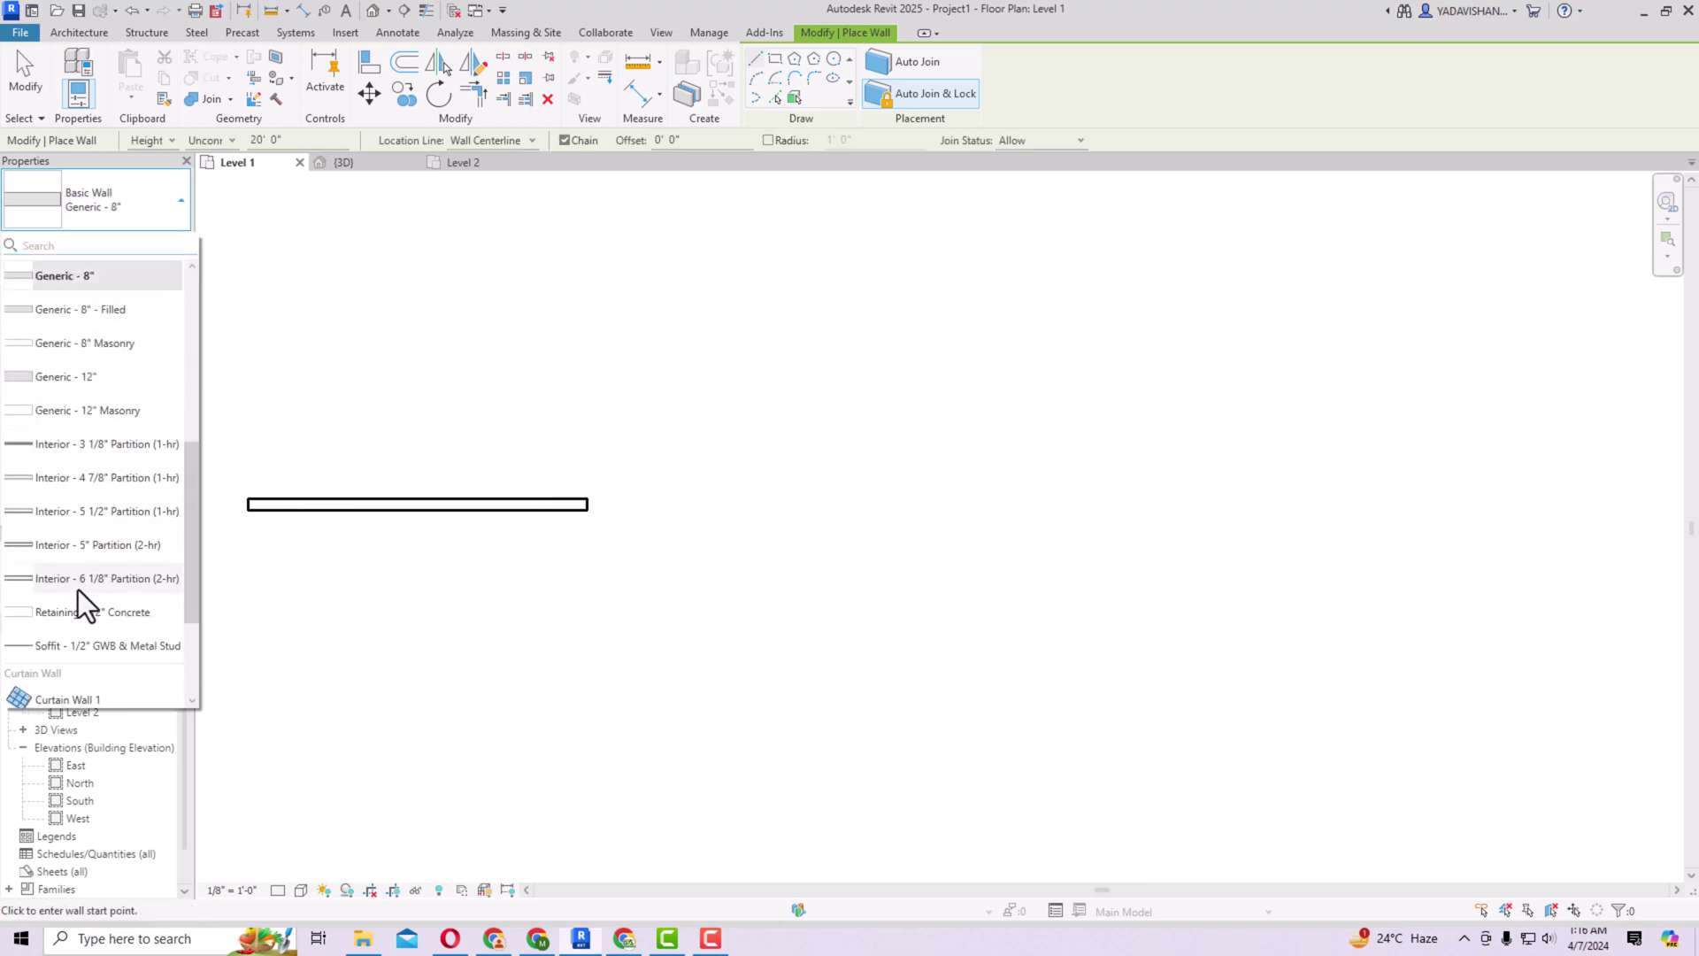
scroll(79, 584, up, 3)
click(72, 454)
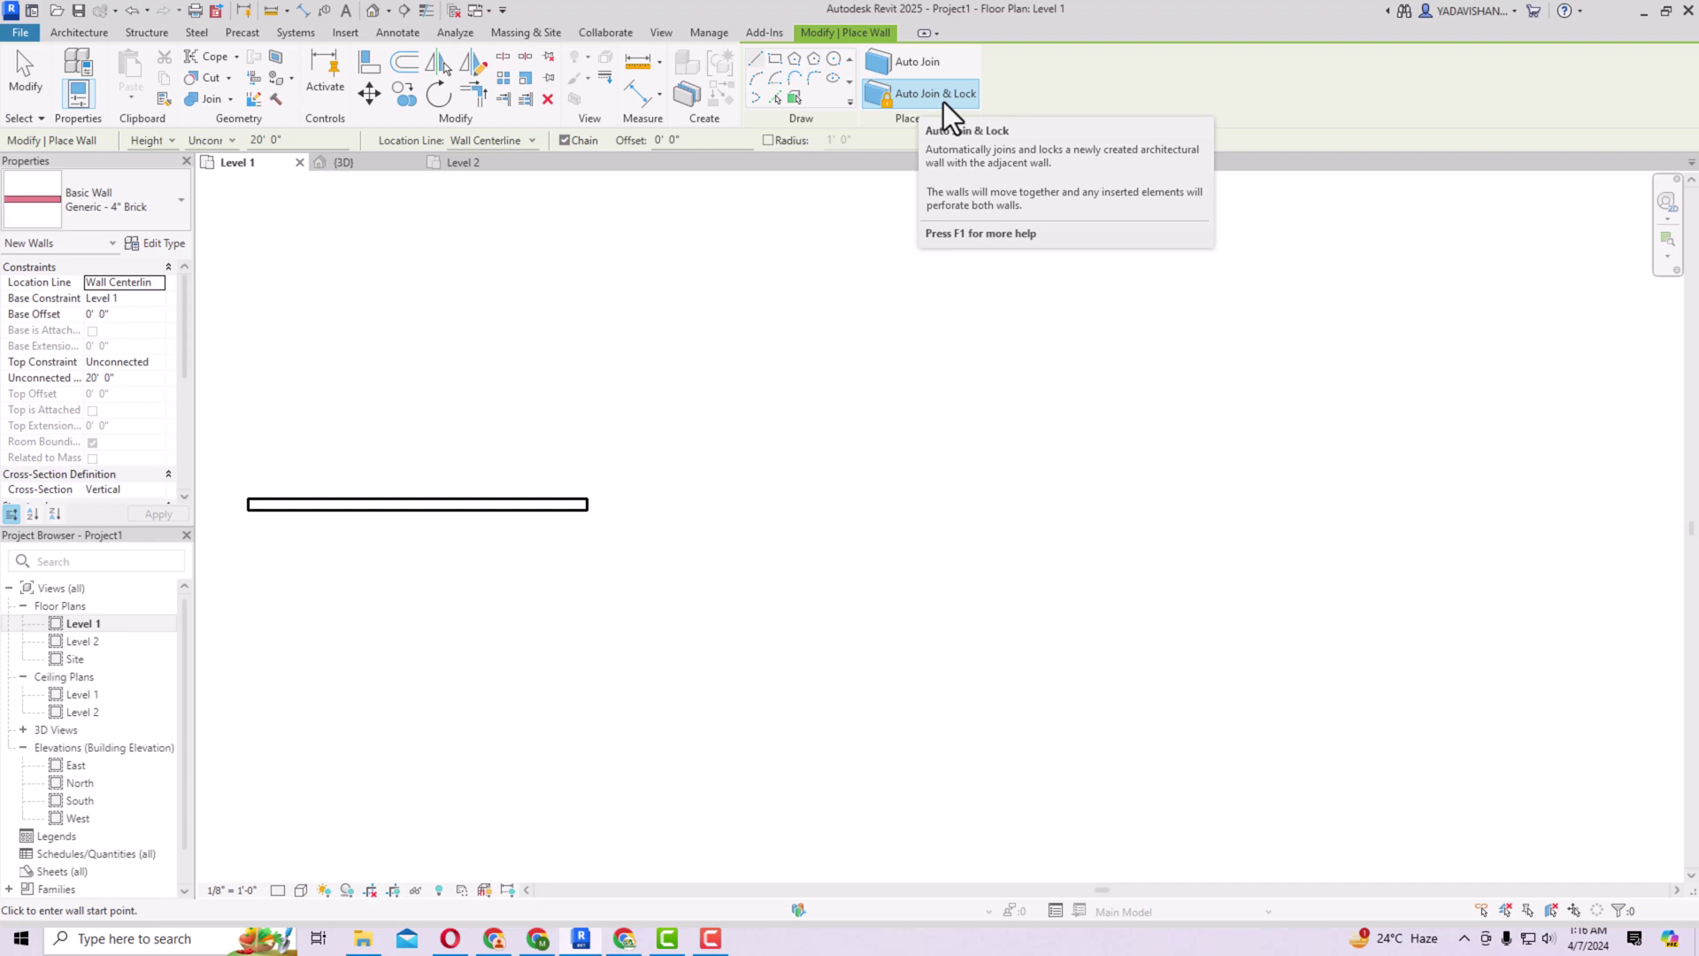
click(293, 511)
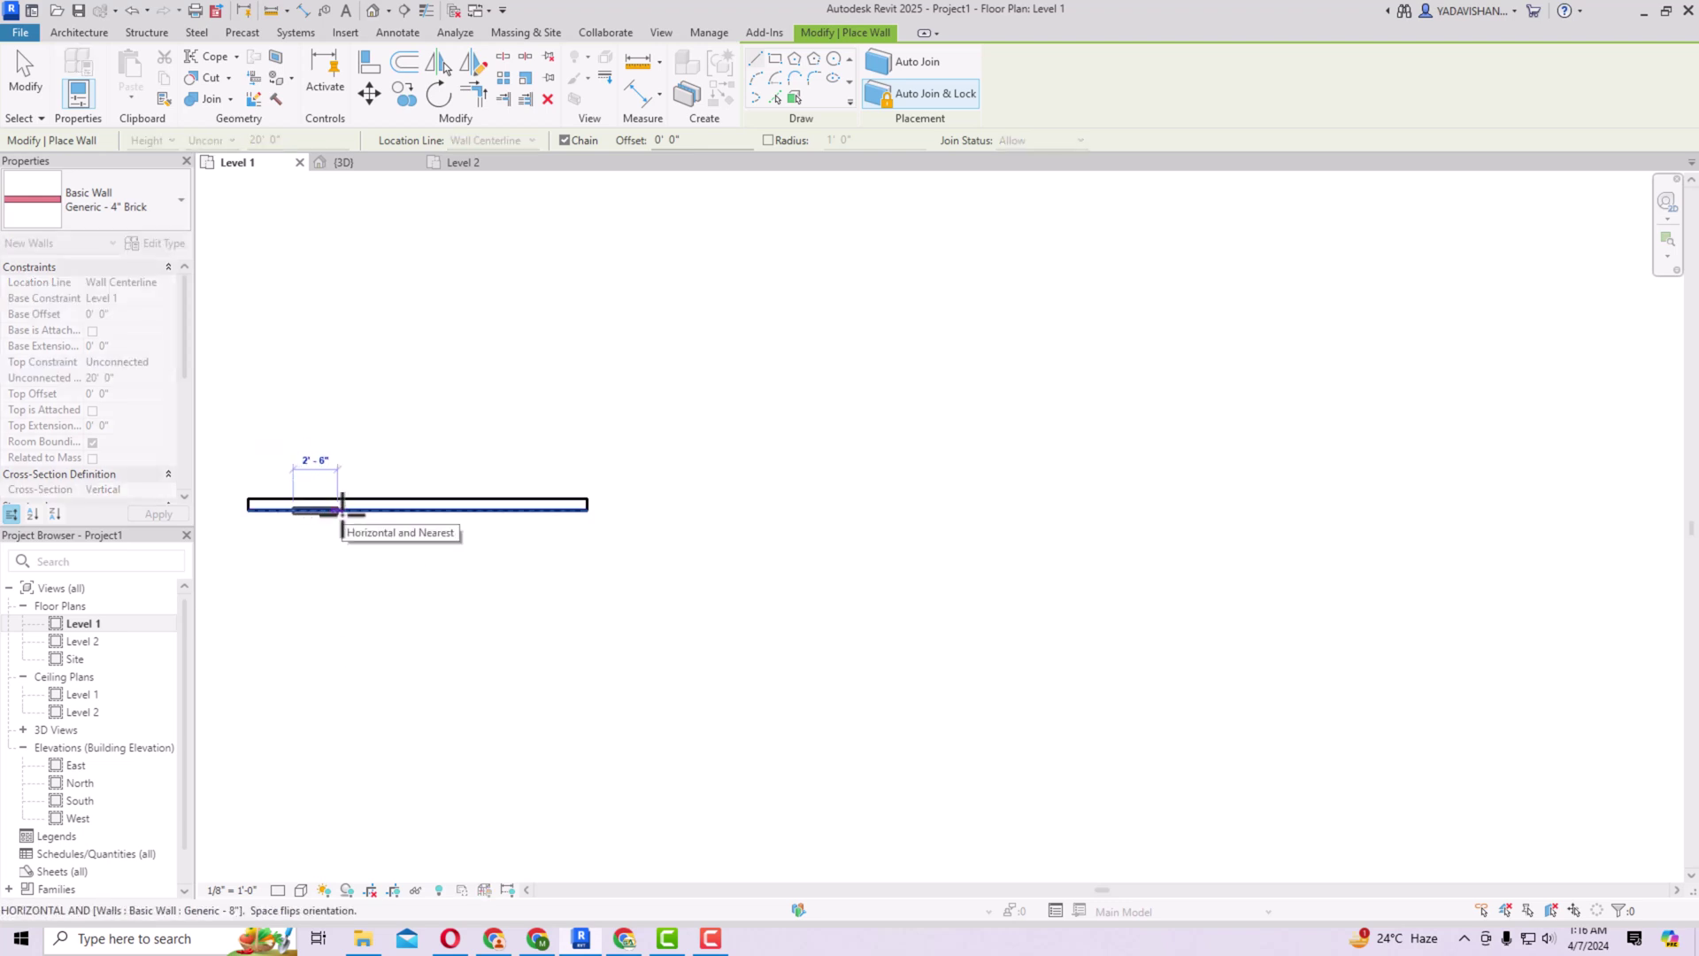
key(Escape)
Step: Draw the brick wall along the lower face of the Generic - 8" wall using Finish Face: Exterior and Auto Join & Lock
click(494, 142)
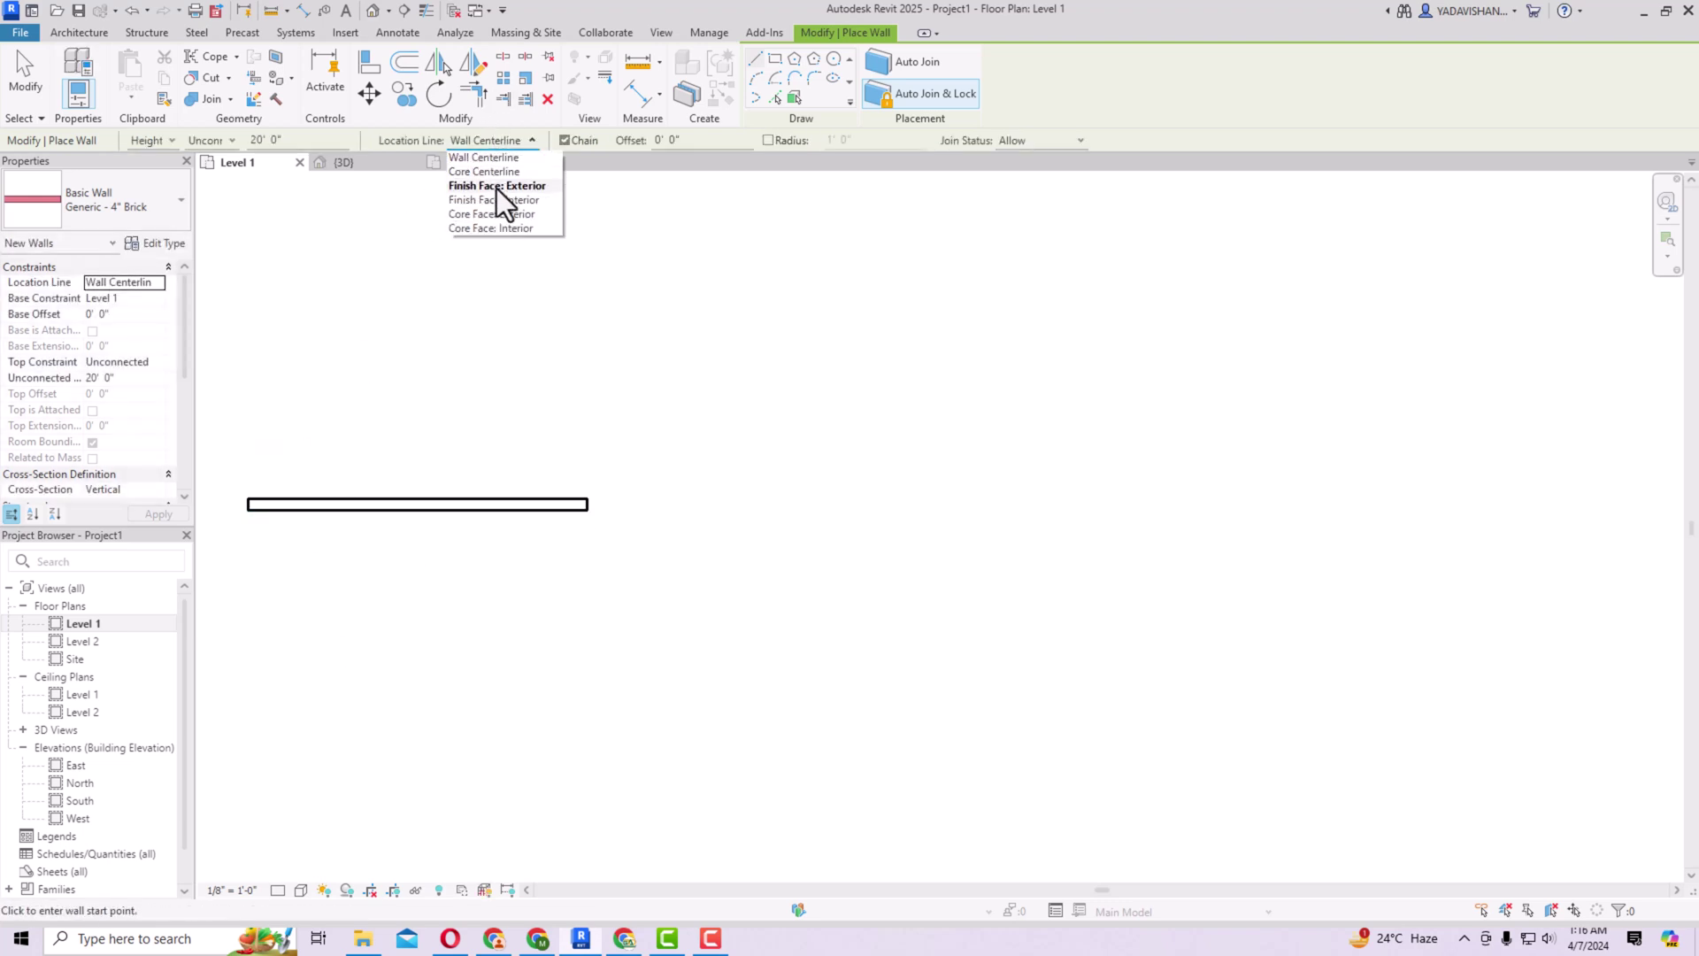
click(497, 188)
click(285, 513)
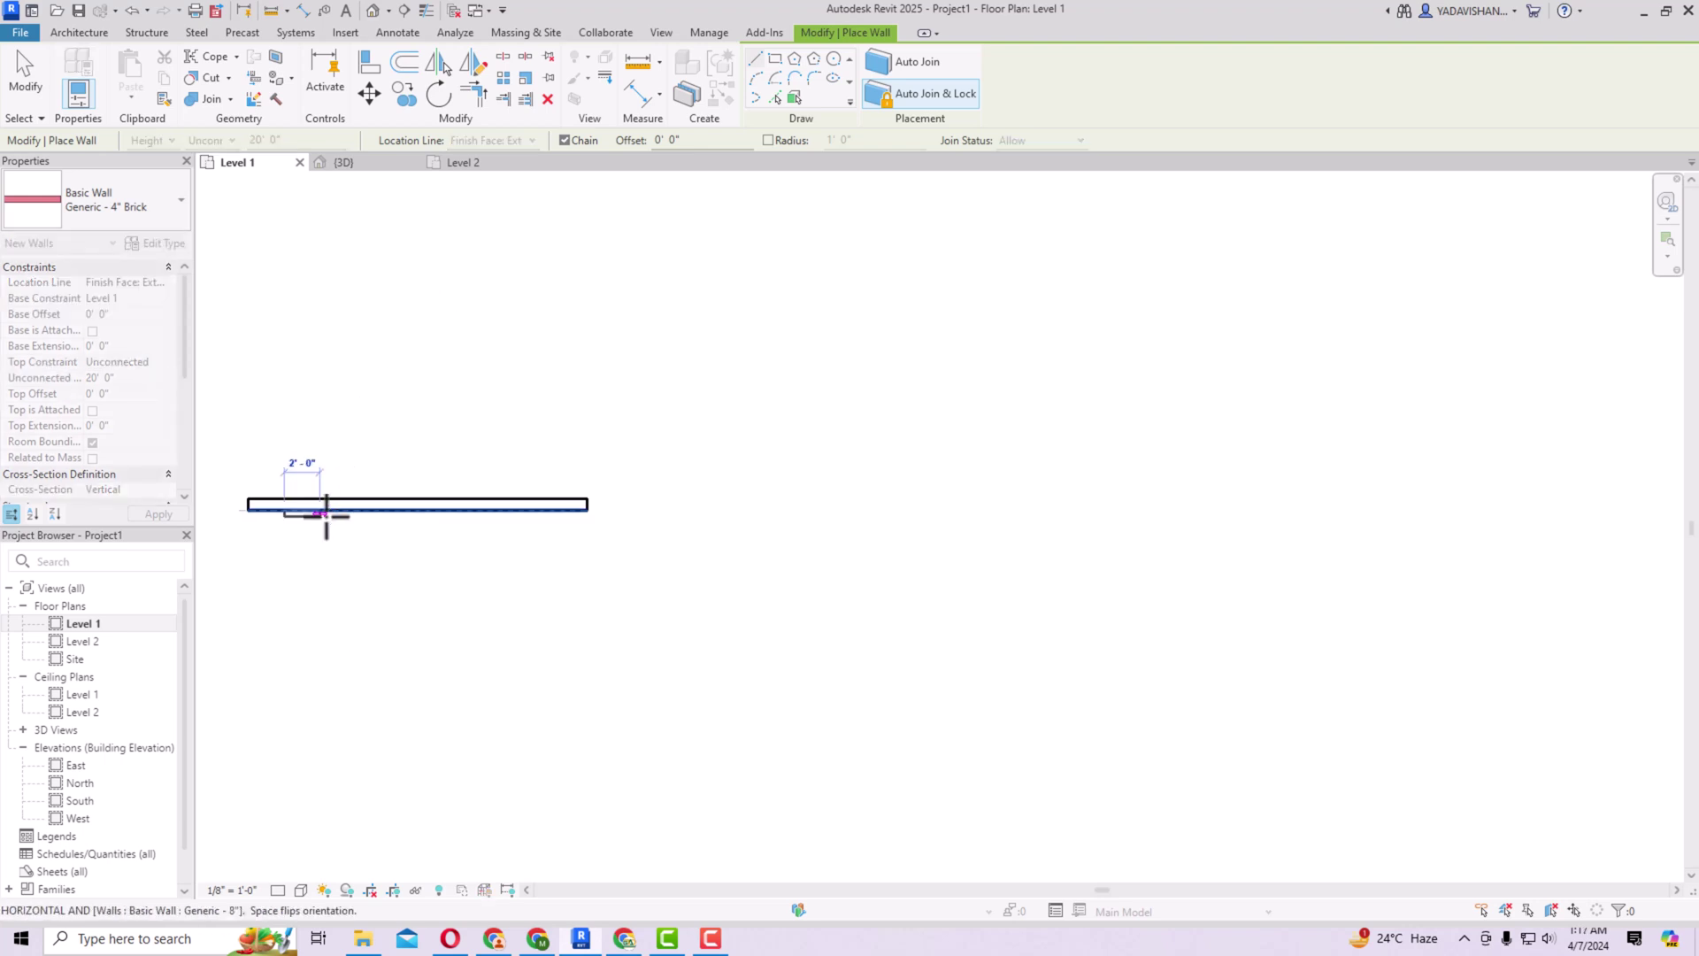
click(548, 513)
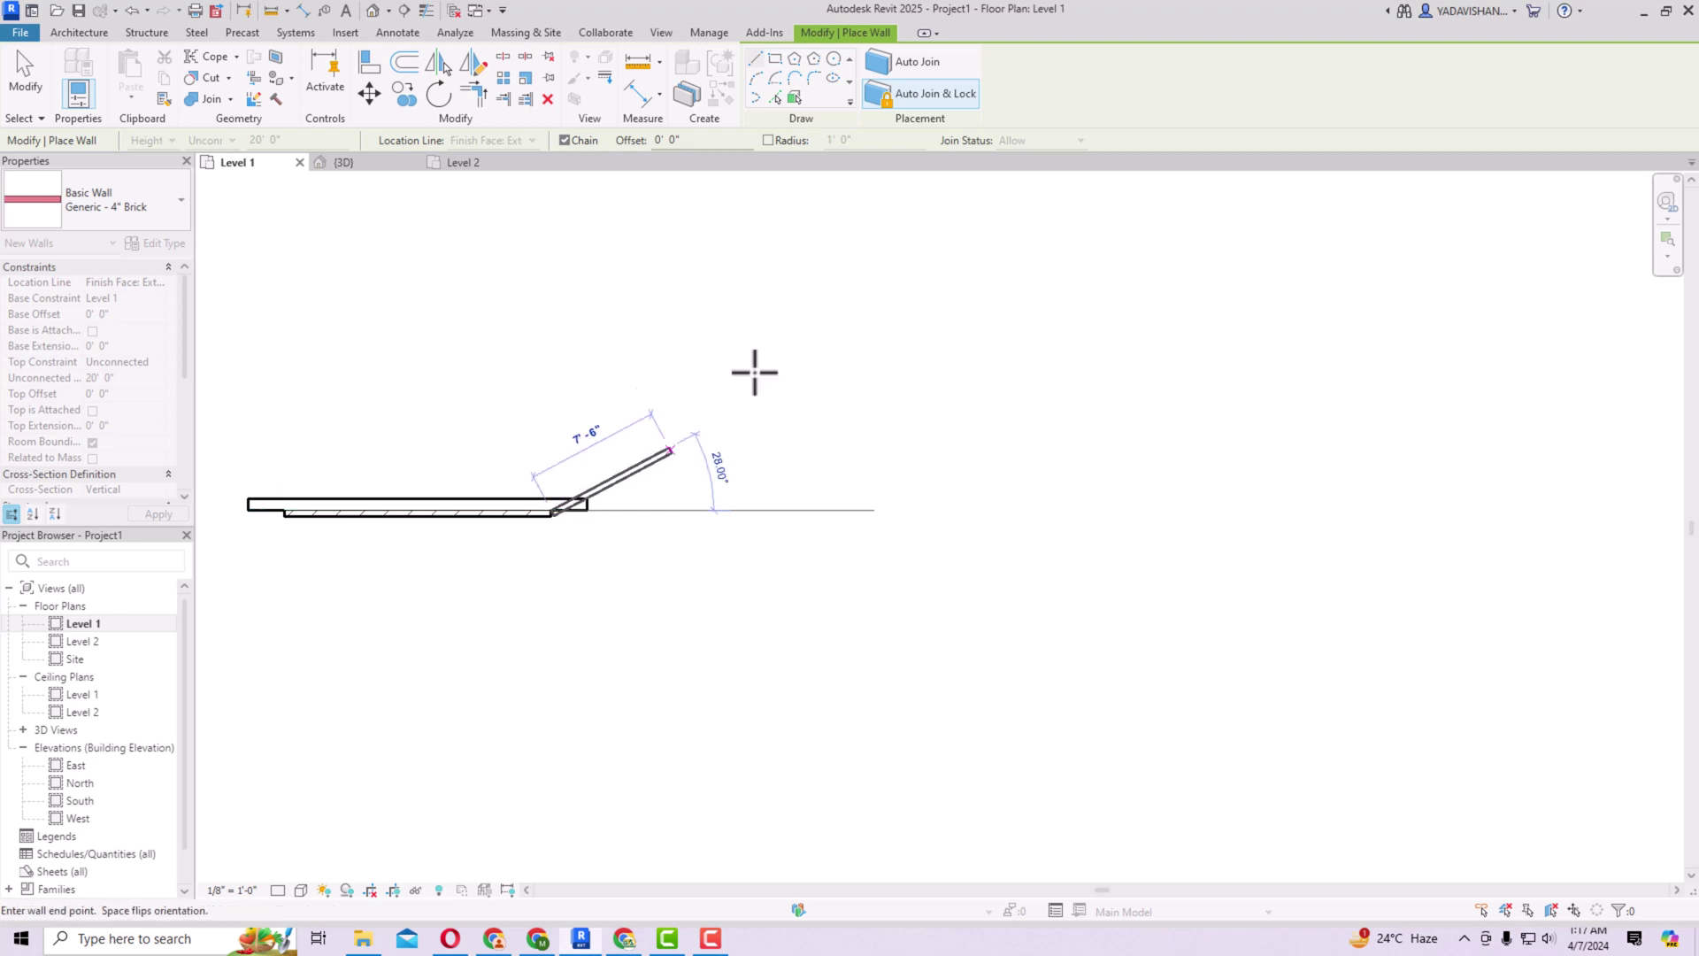
key(Escape)
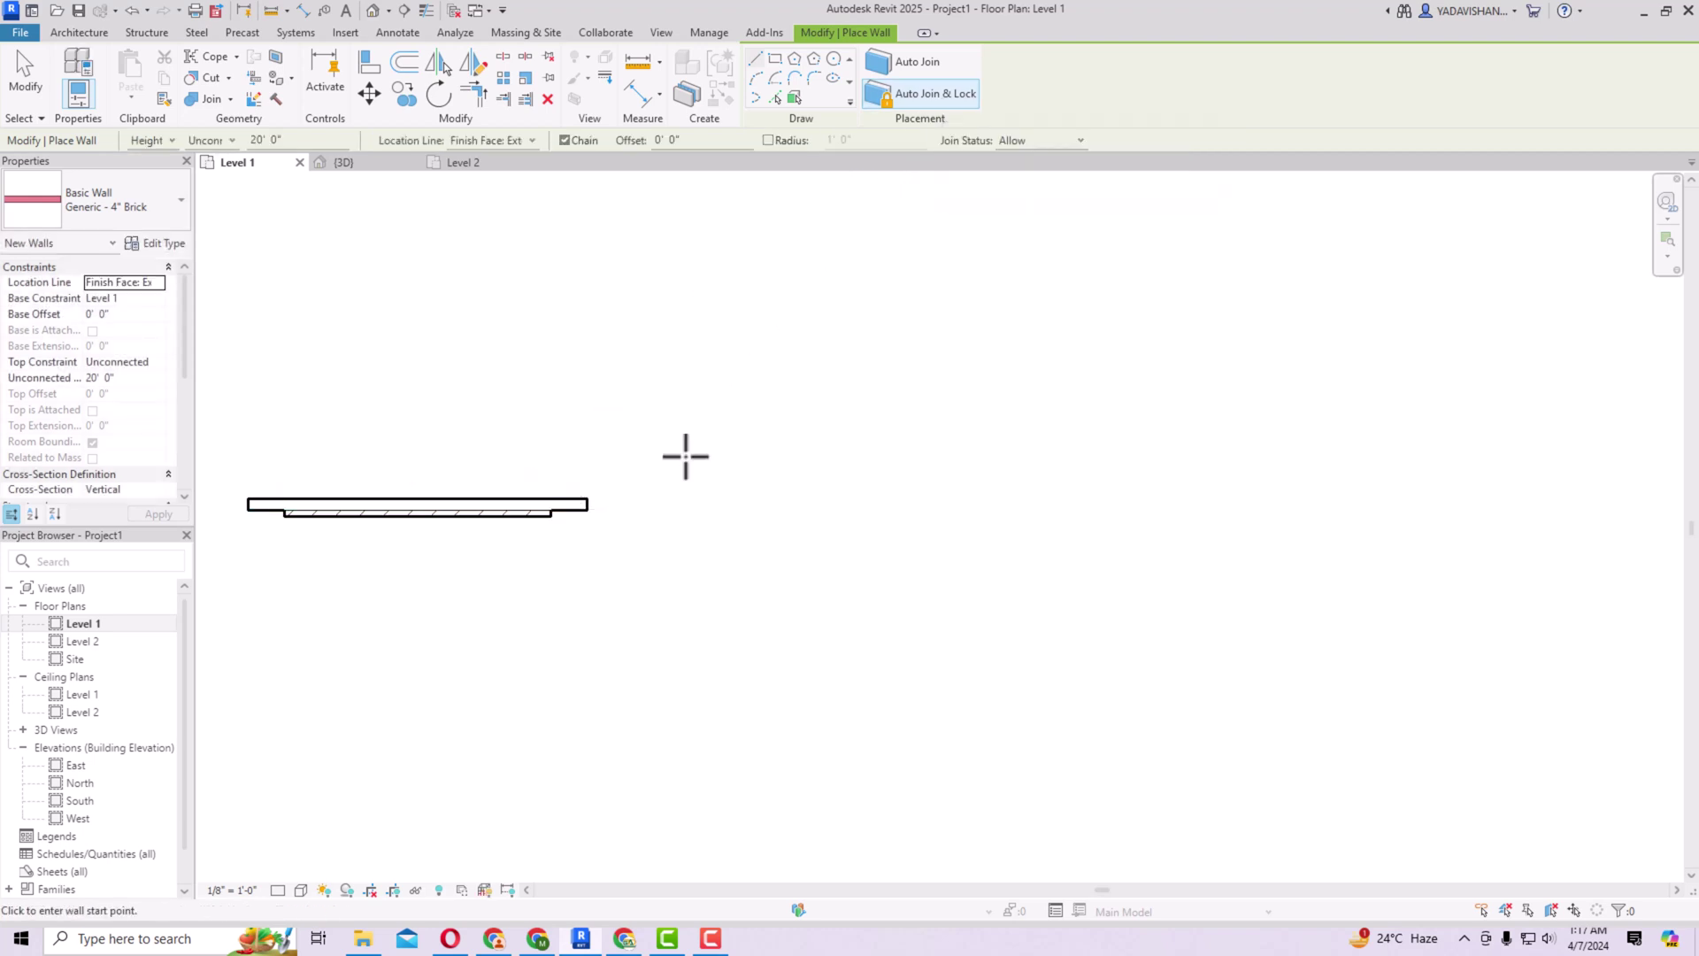
key(Escape)
Step: Move the Generic - 8" wall upward in the plan to test its lock with the brick wall
click(508, 502)
drag(478, 501, 480, 408)
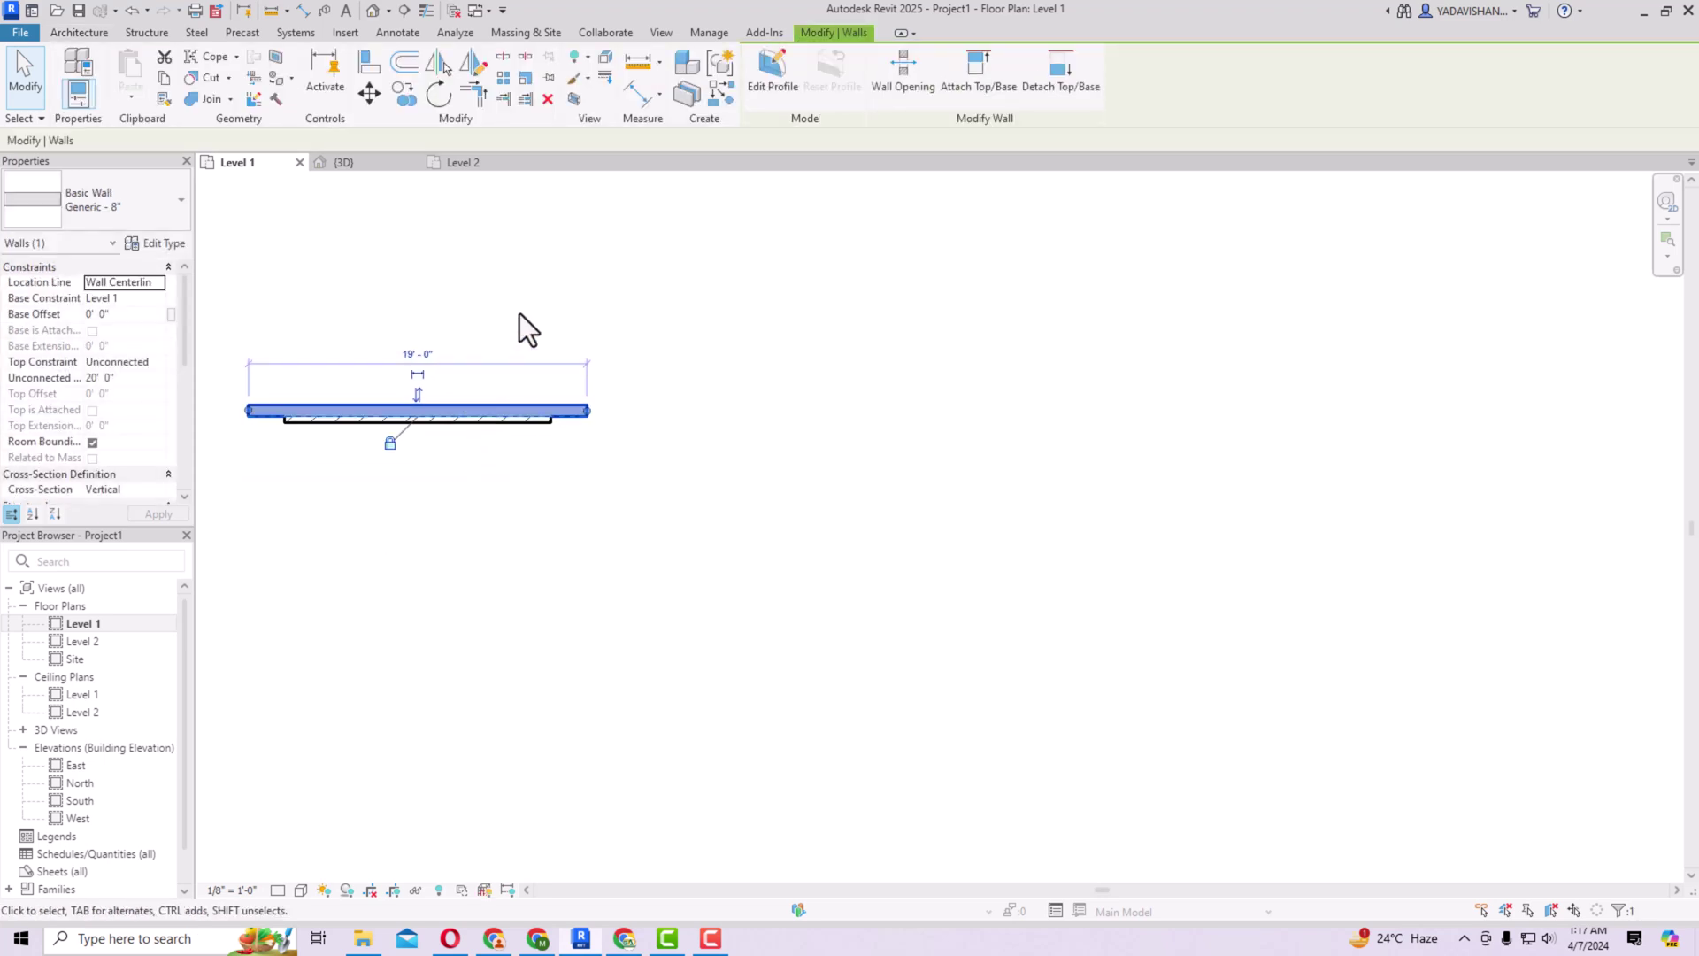
key(Escape)
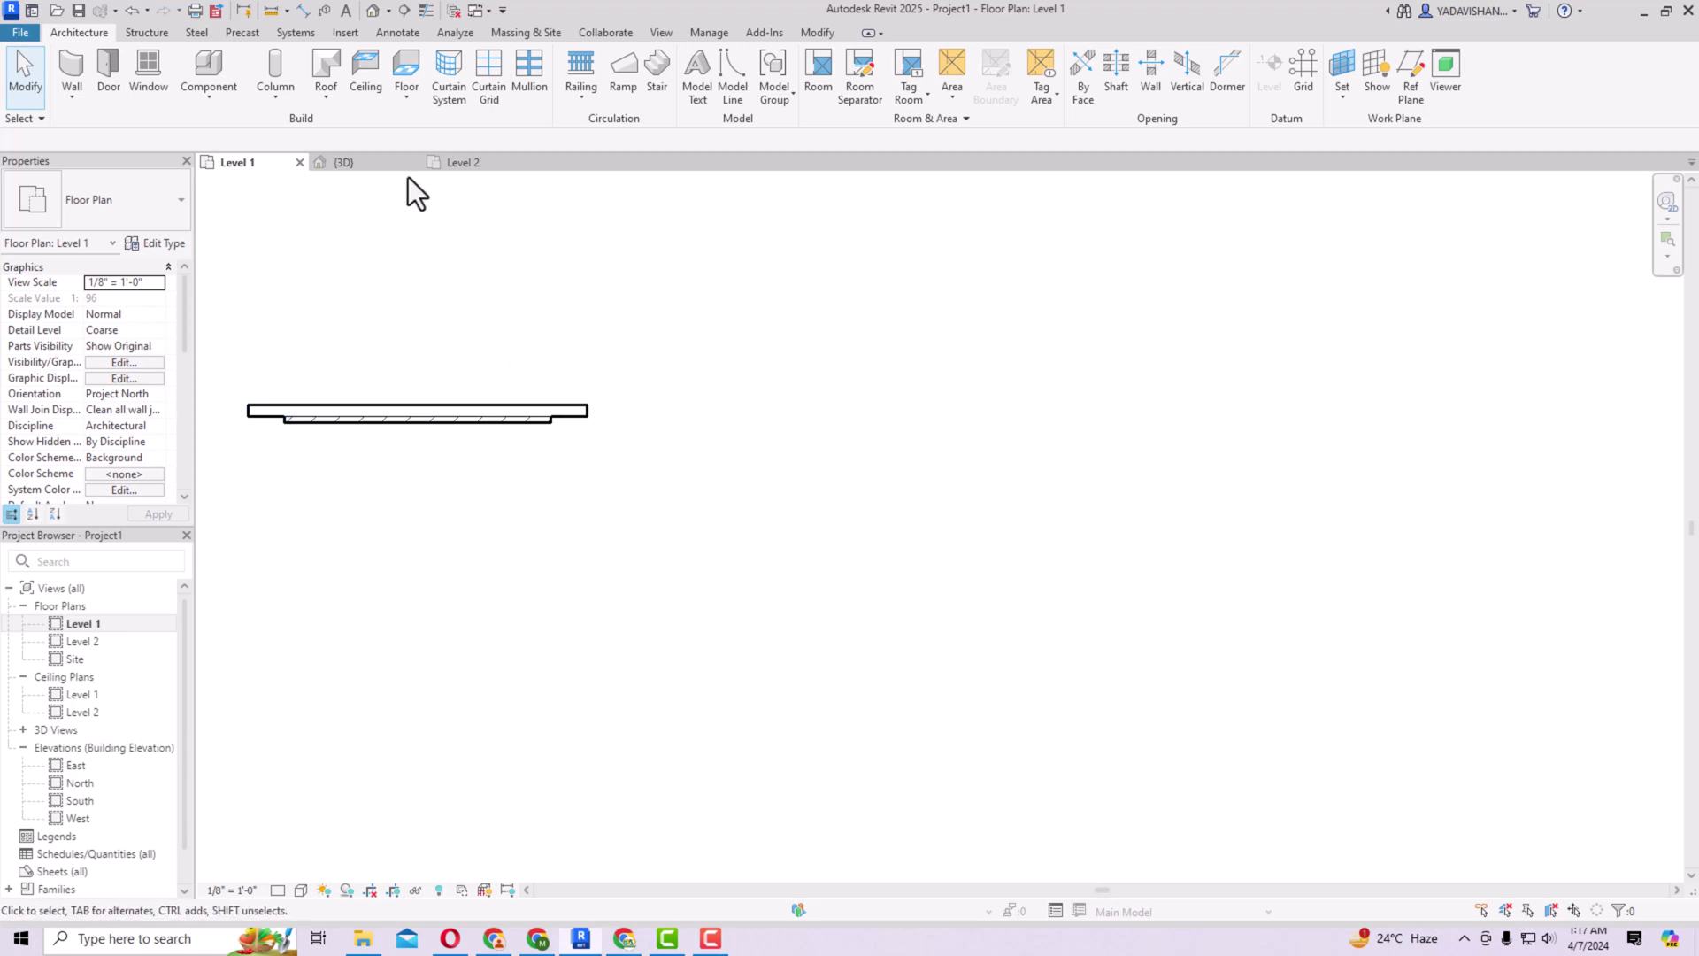
Step: Place a Single-Flush 36" x 84" door through both joined walls, about 3'-6" from the brick wall's left end
click(109, 72)
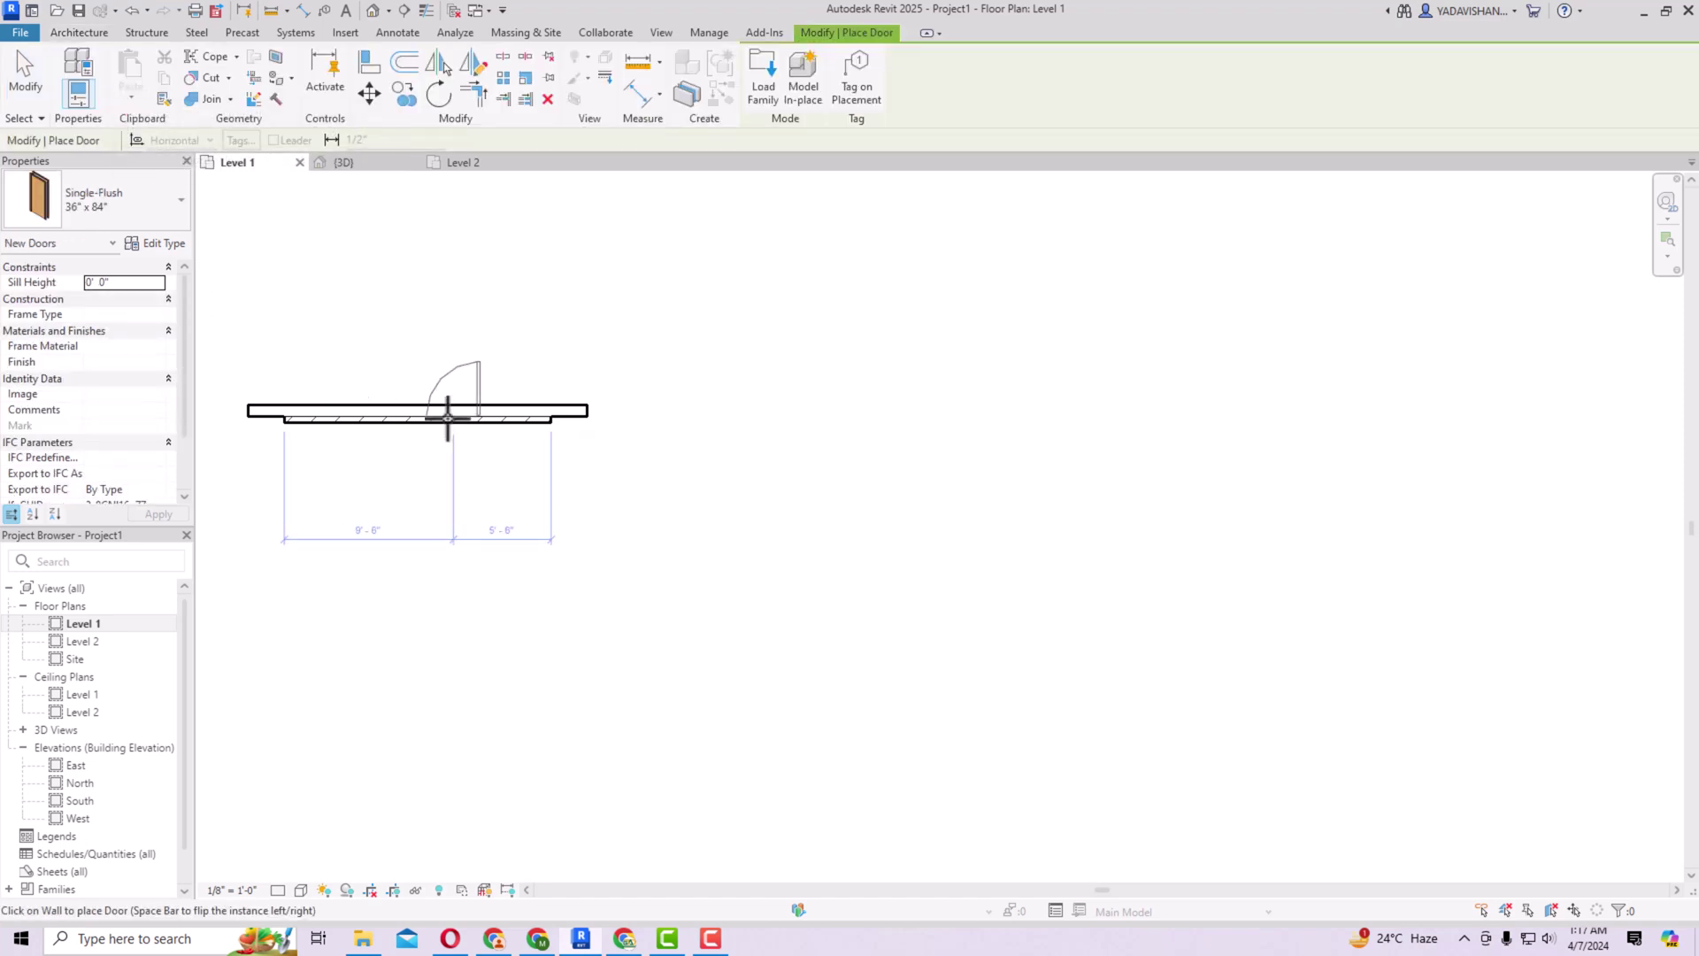
click(347, 414)
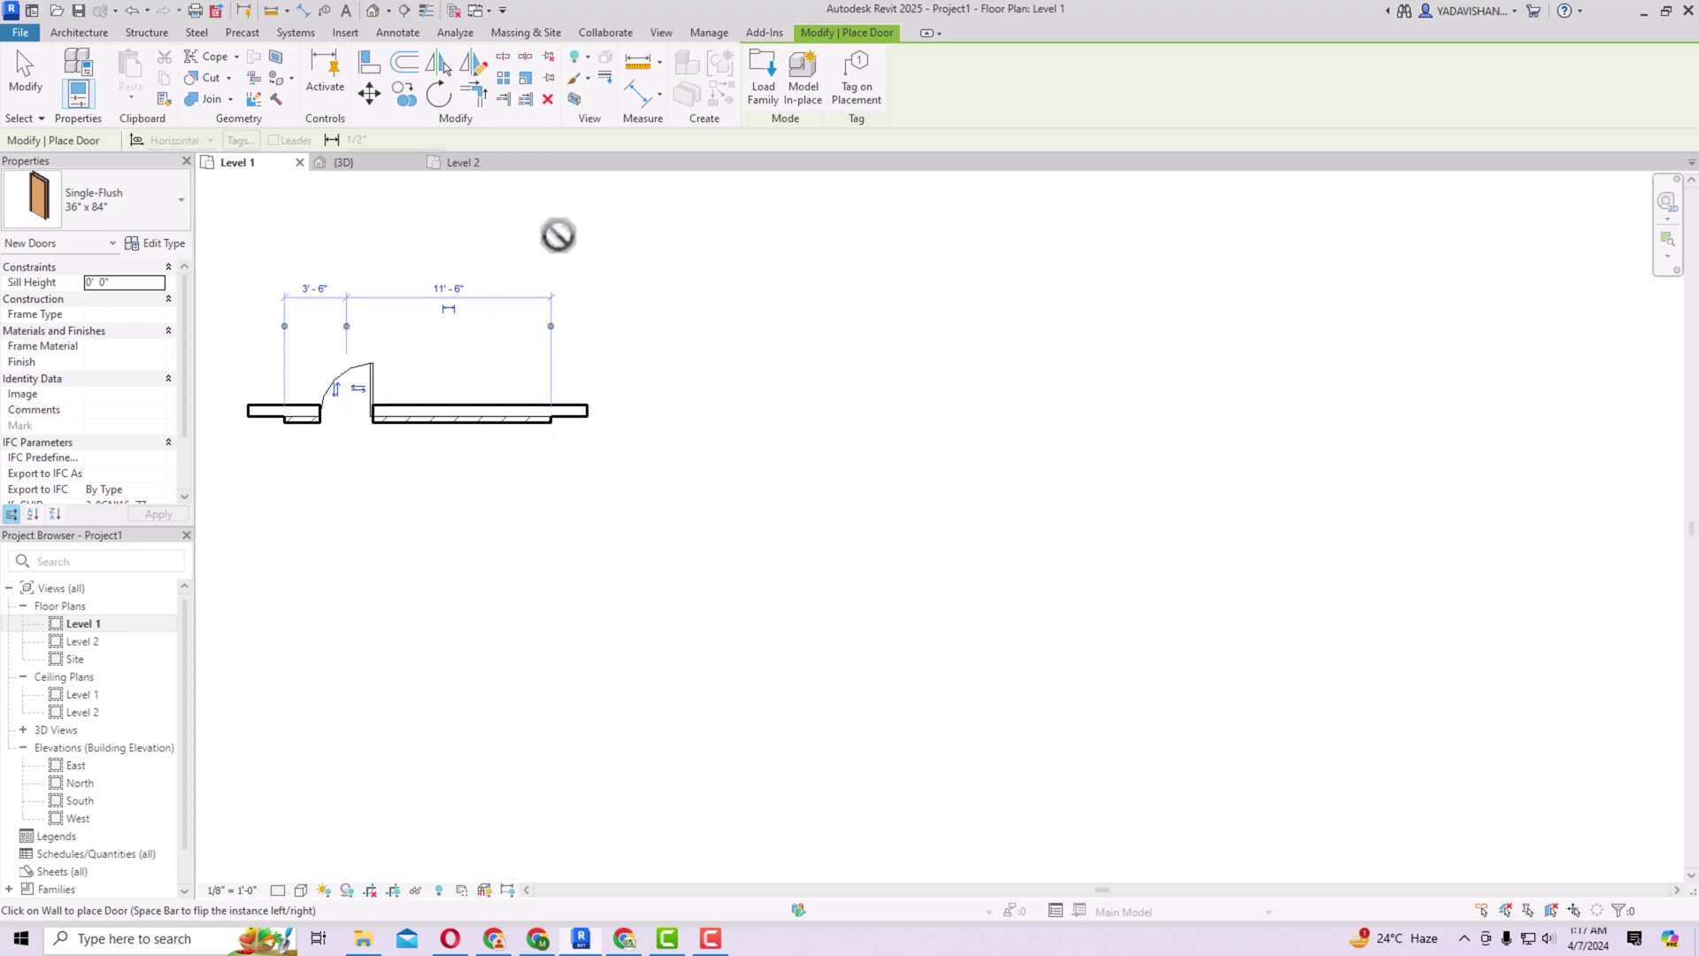
key(Escape)
key(Escape)
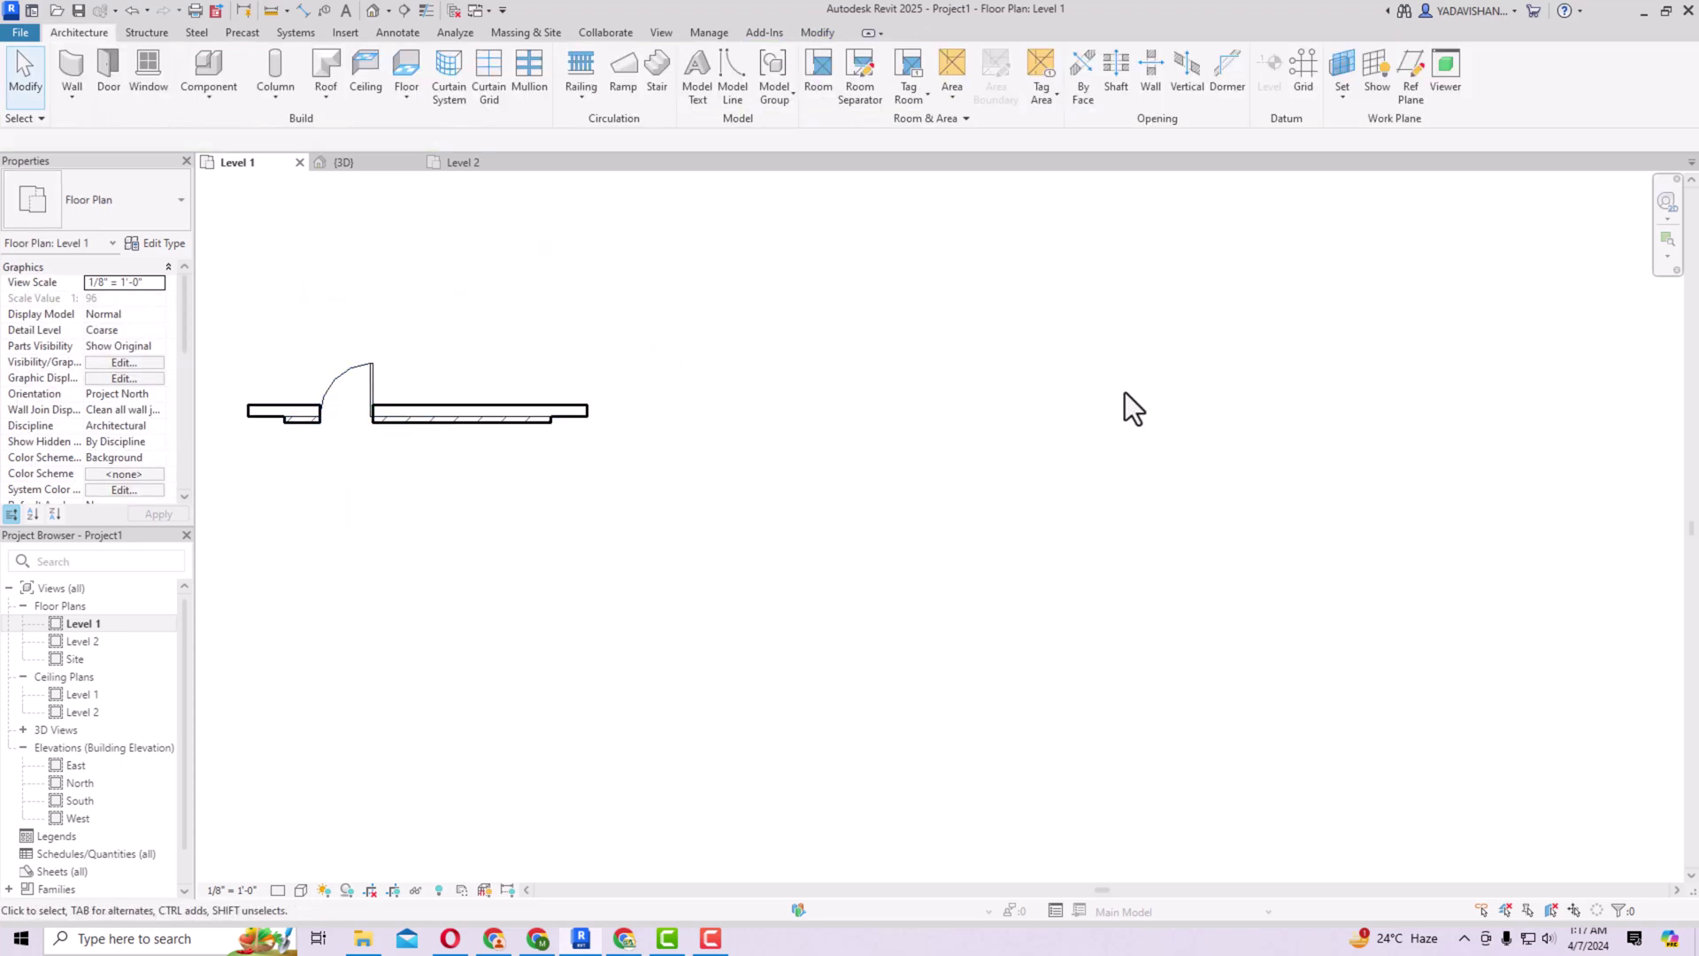
Step: Set both Wrapping at Inserts and Wrapping at Ends to Exterior for the Exterior - Brick on Mtl. Stud wall type
scroll(1217, 491, down, 2)
scroll(568, 354, up, 3)
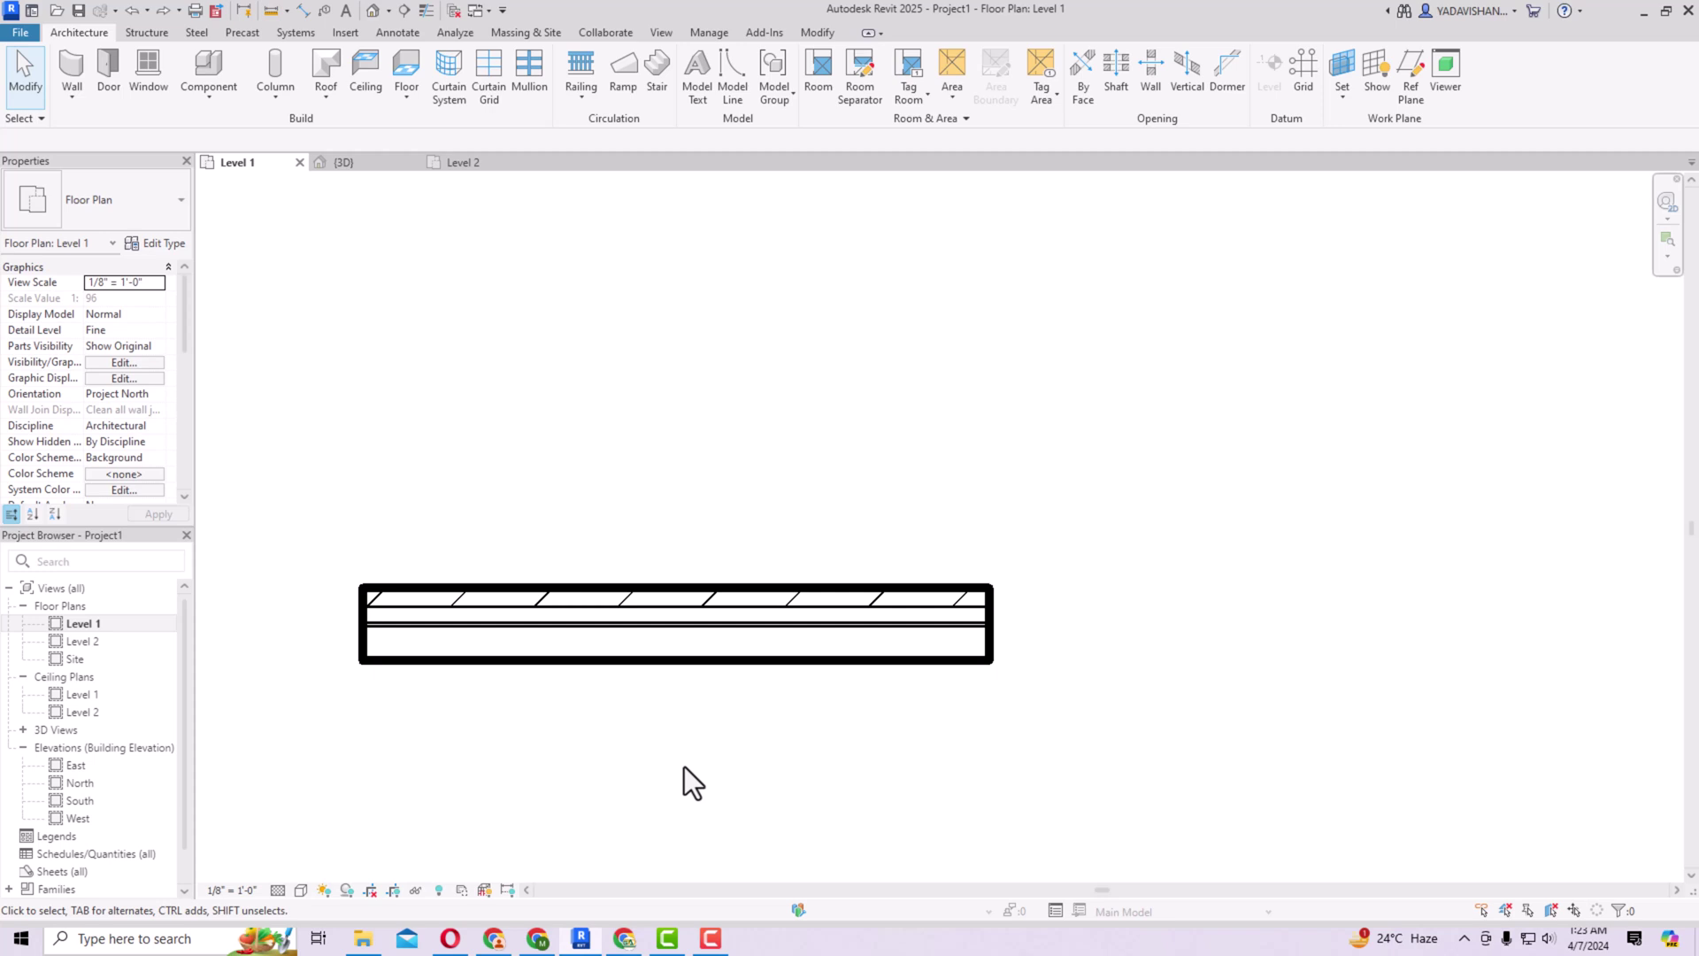
click(611, 594)
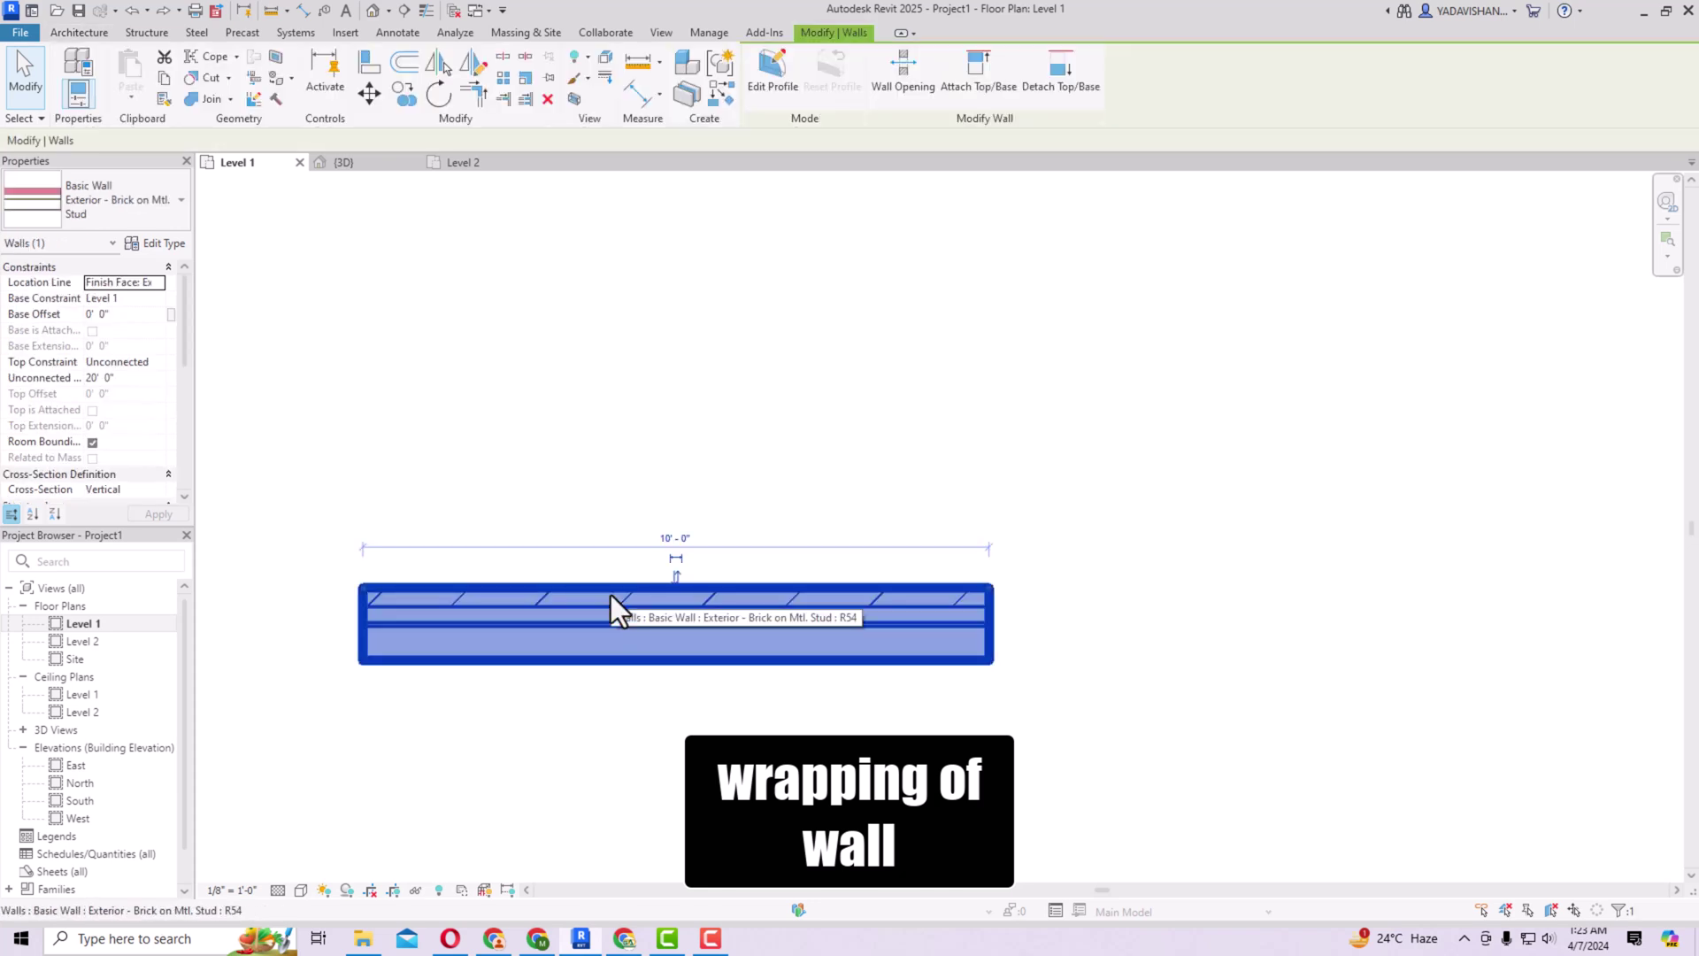
click(159, 242)
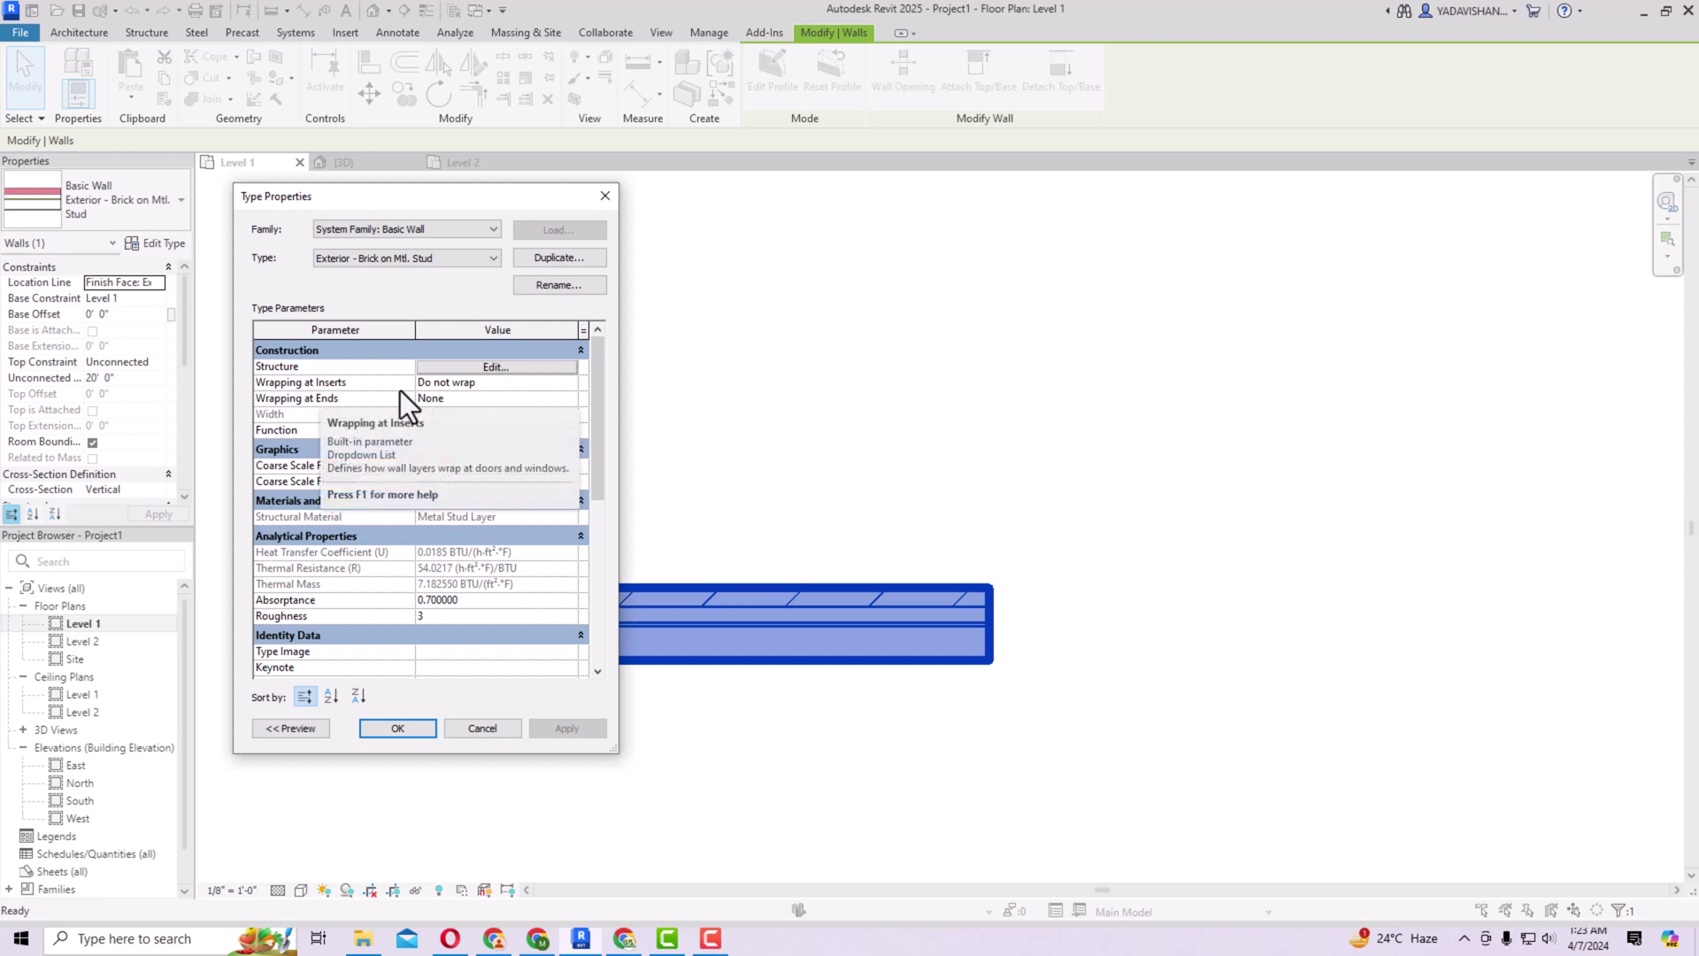
click(482, 385)
click(568, 384)
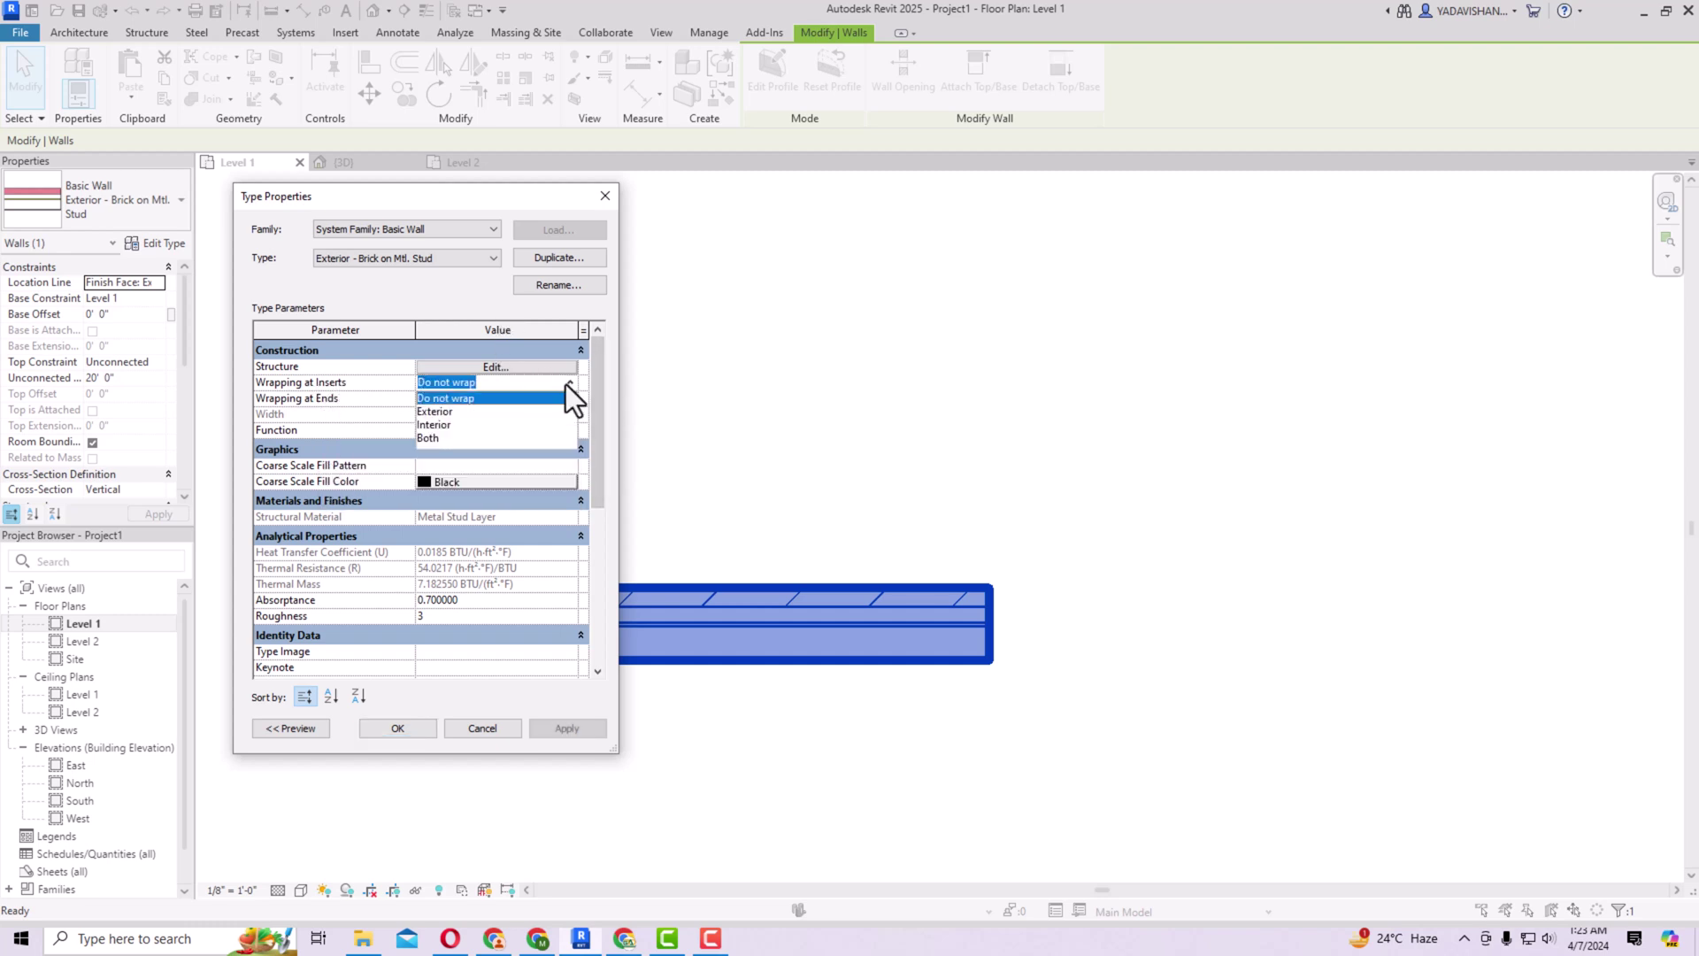
click(435, 411)
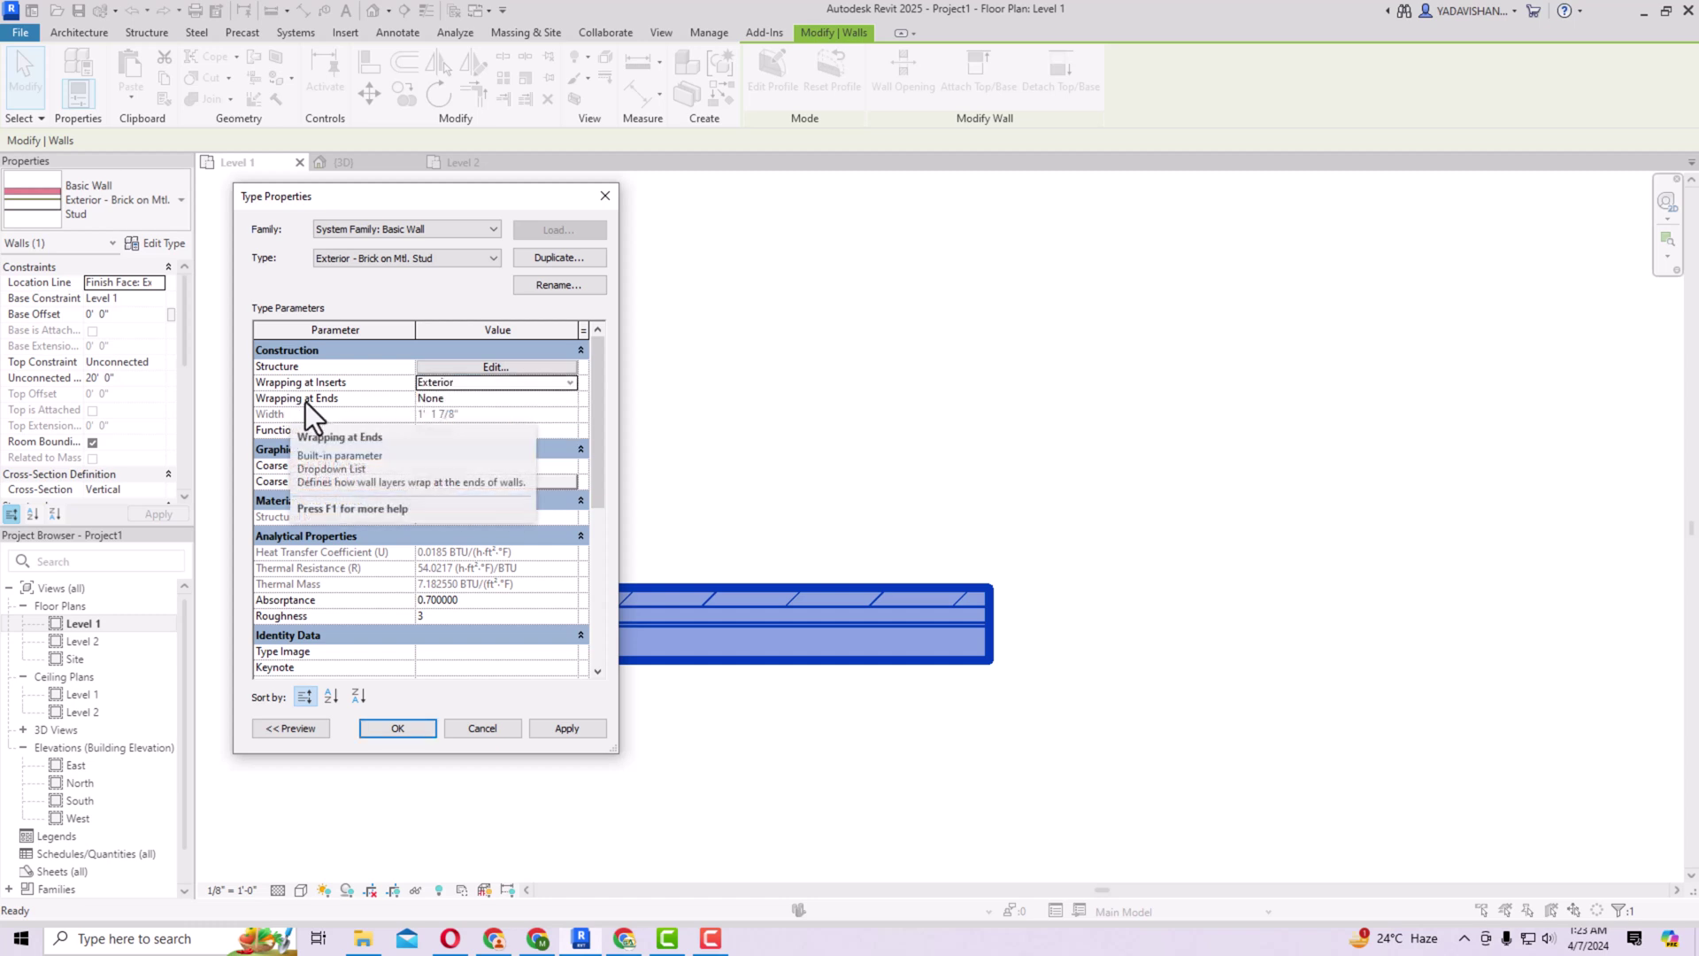
click(569, 399)
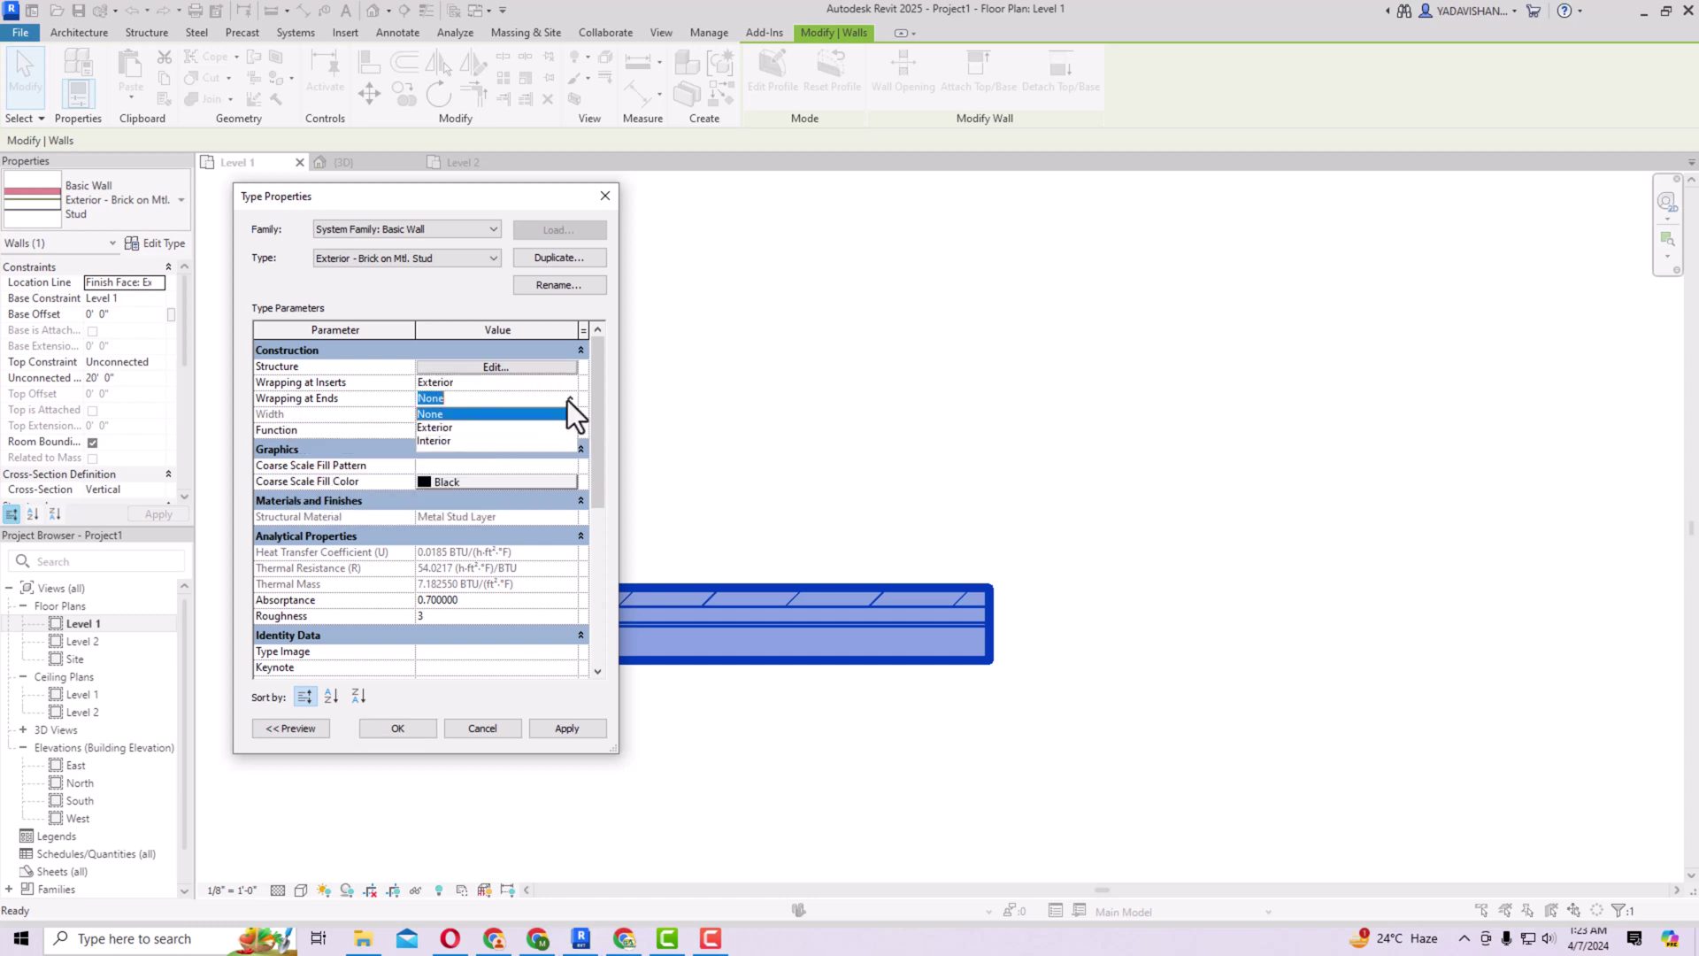
click(445, 428)
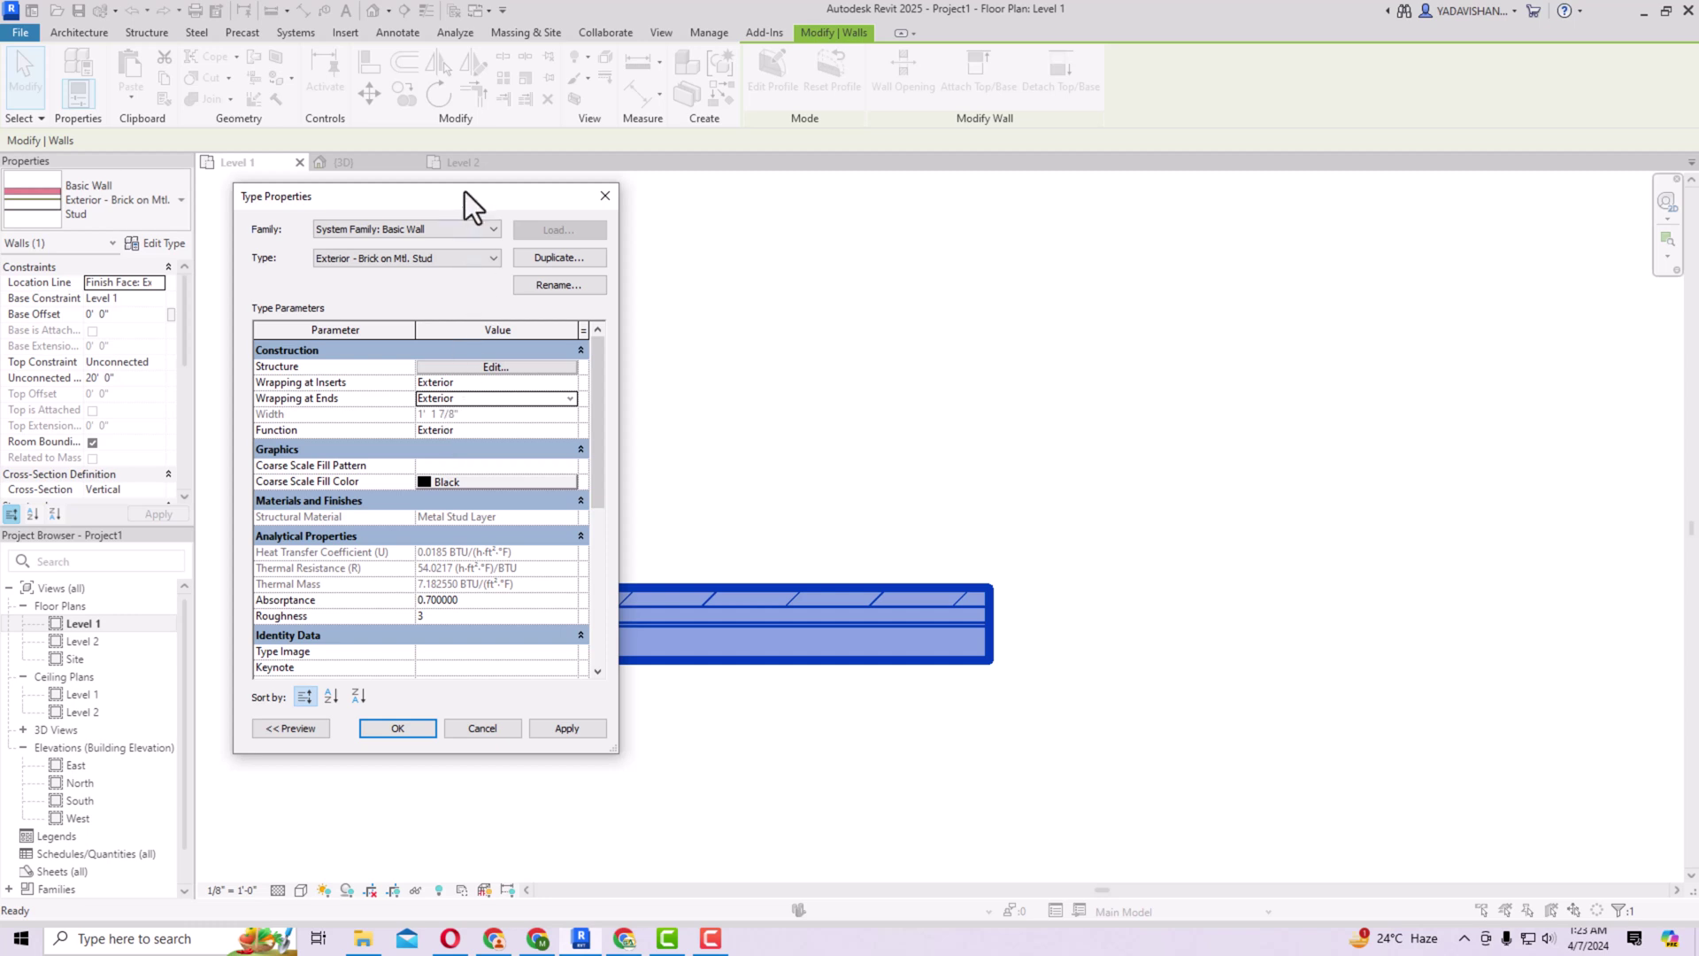
drag(466, 206, 1310, 266)
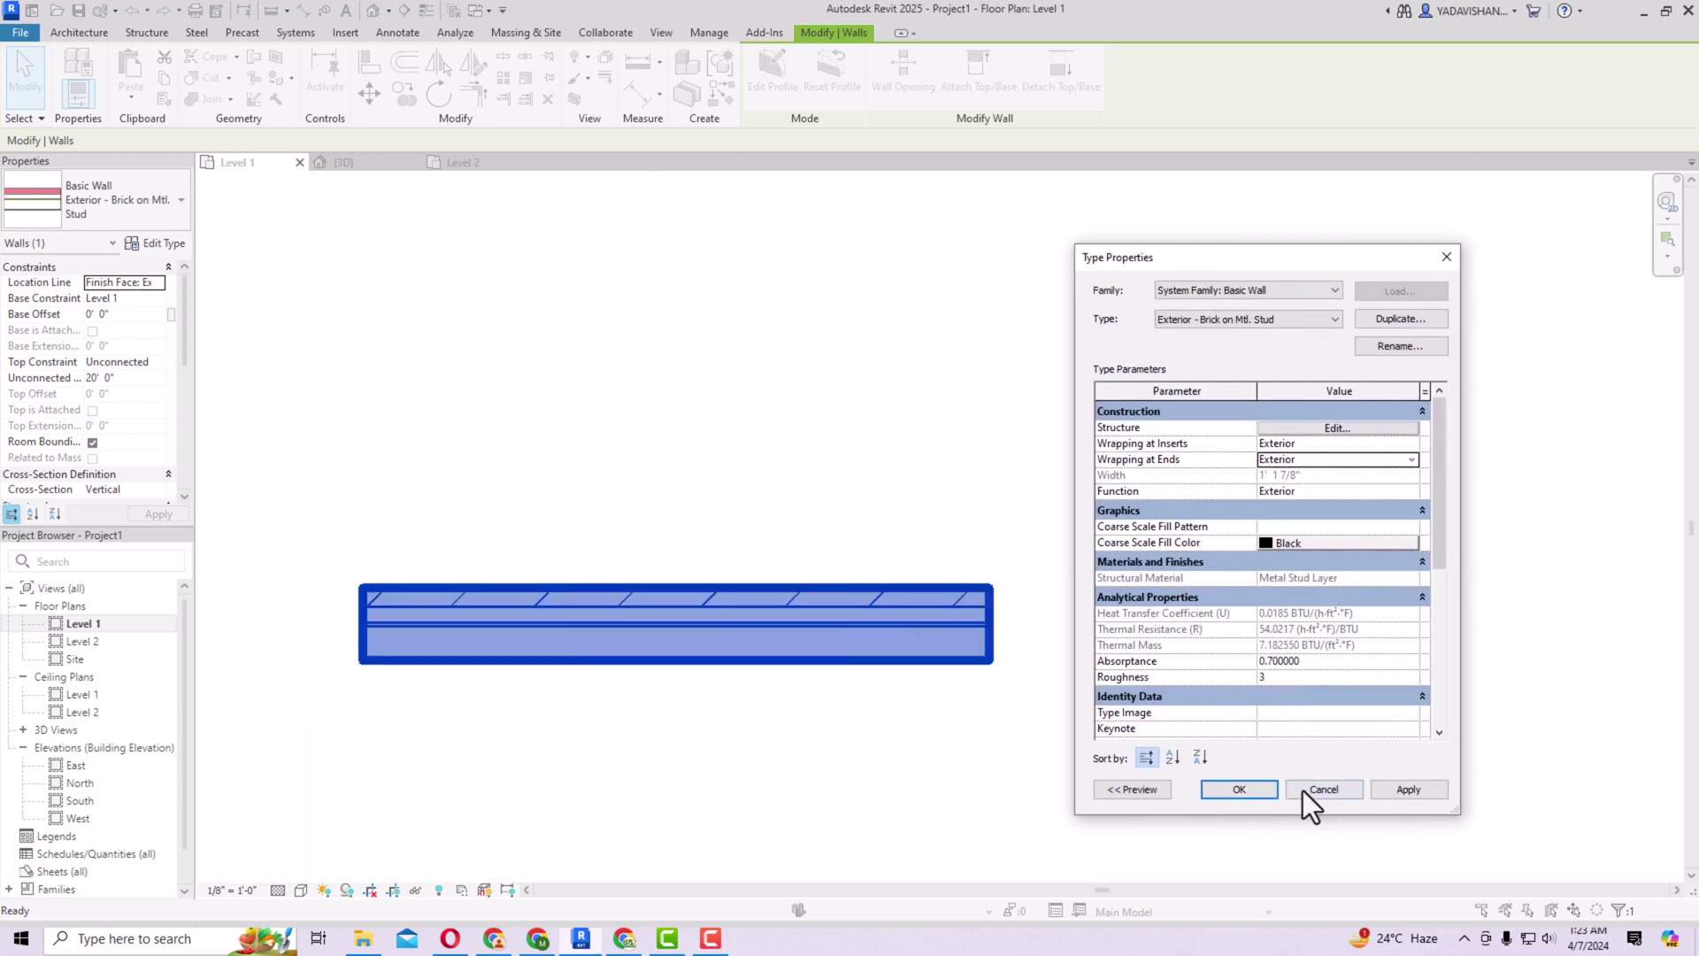
click(1408, 789)
click(1247, 796)
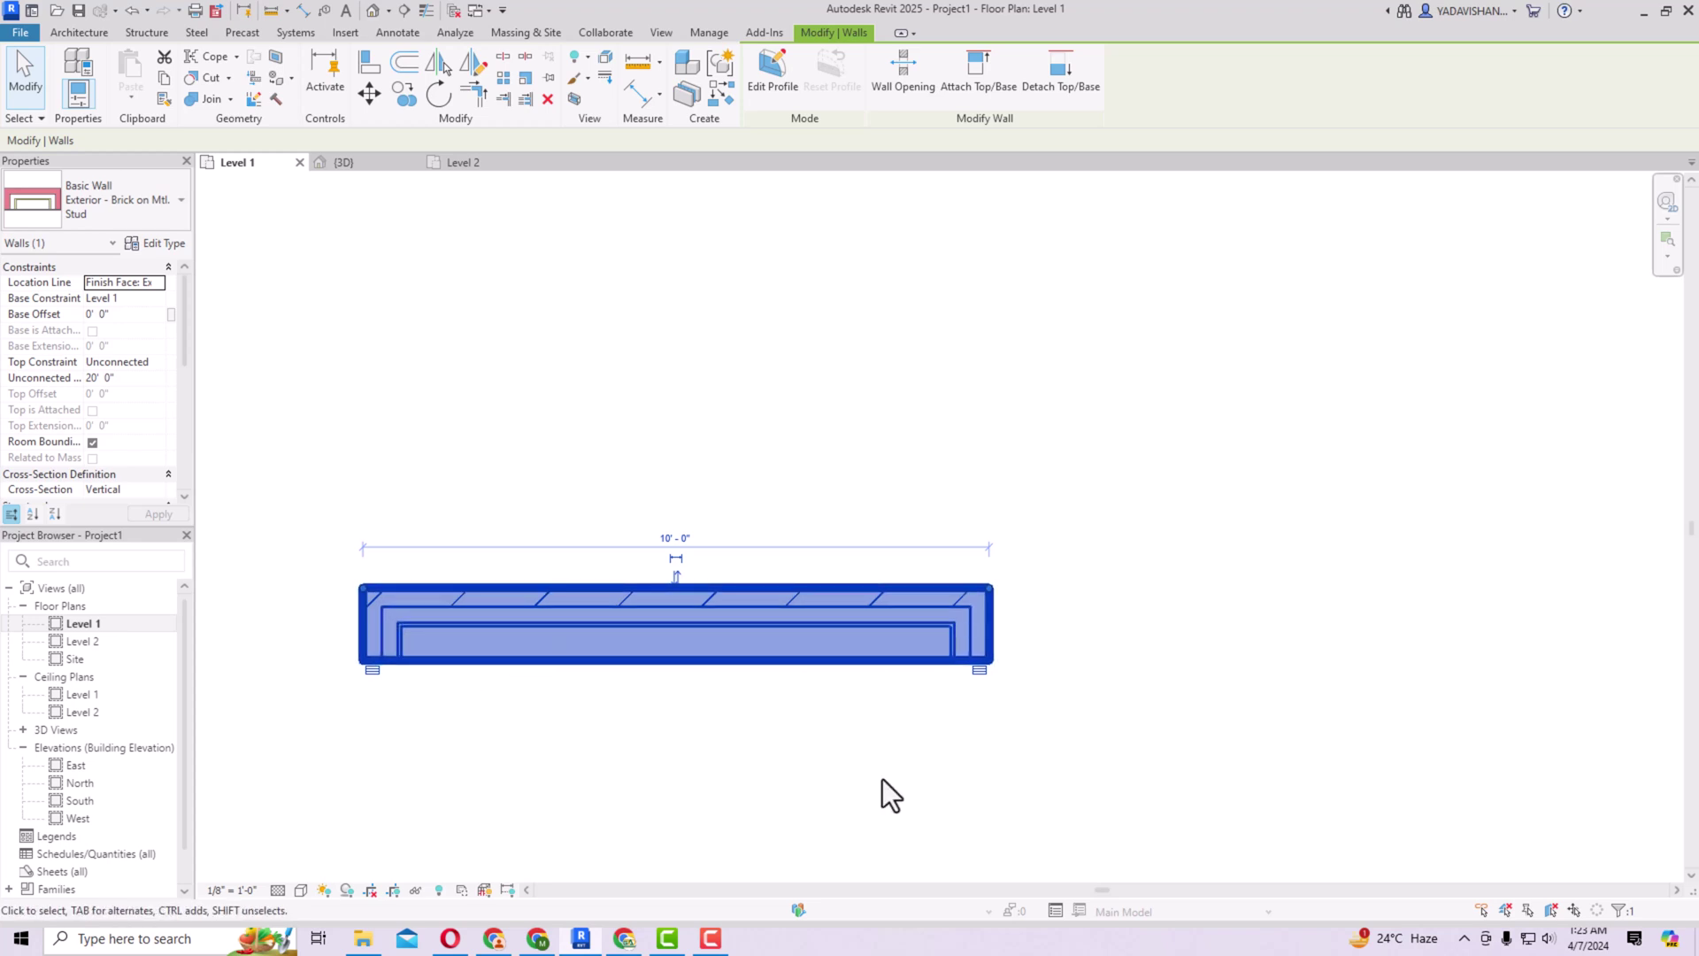
Step: Disallow end wrapping individually at both ends of the 10' brick on metal stud wall
click(373, 672)
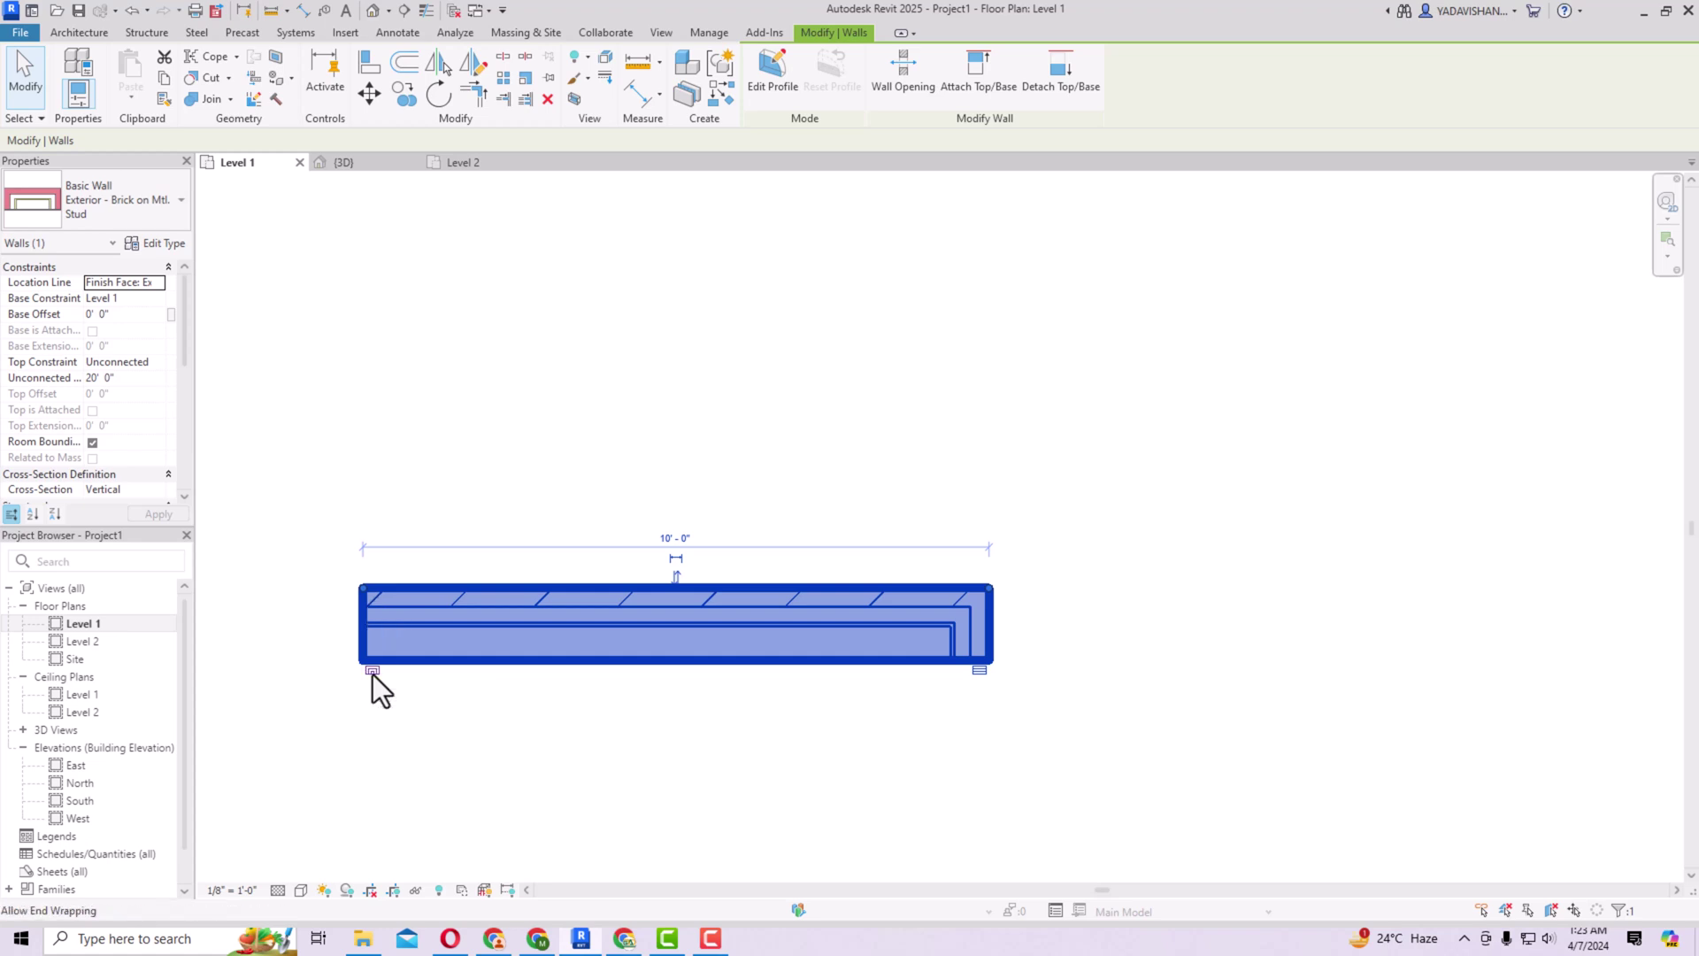
click(982, 671)
click(997, 725)
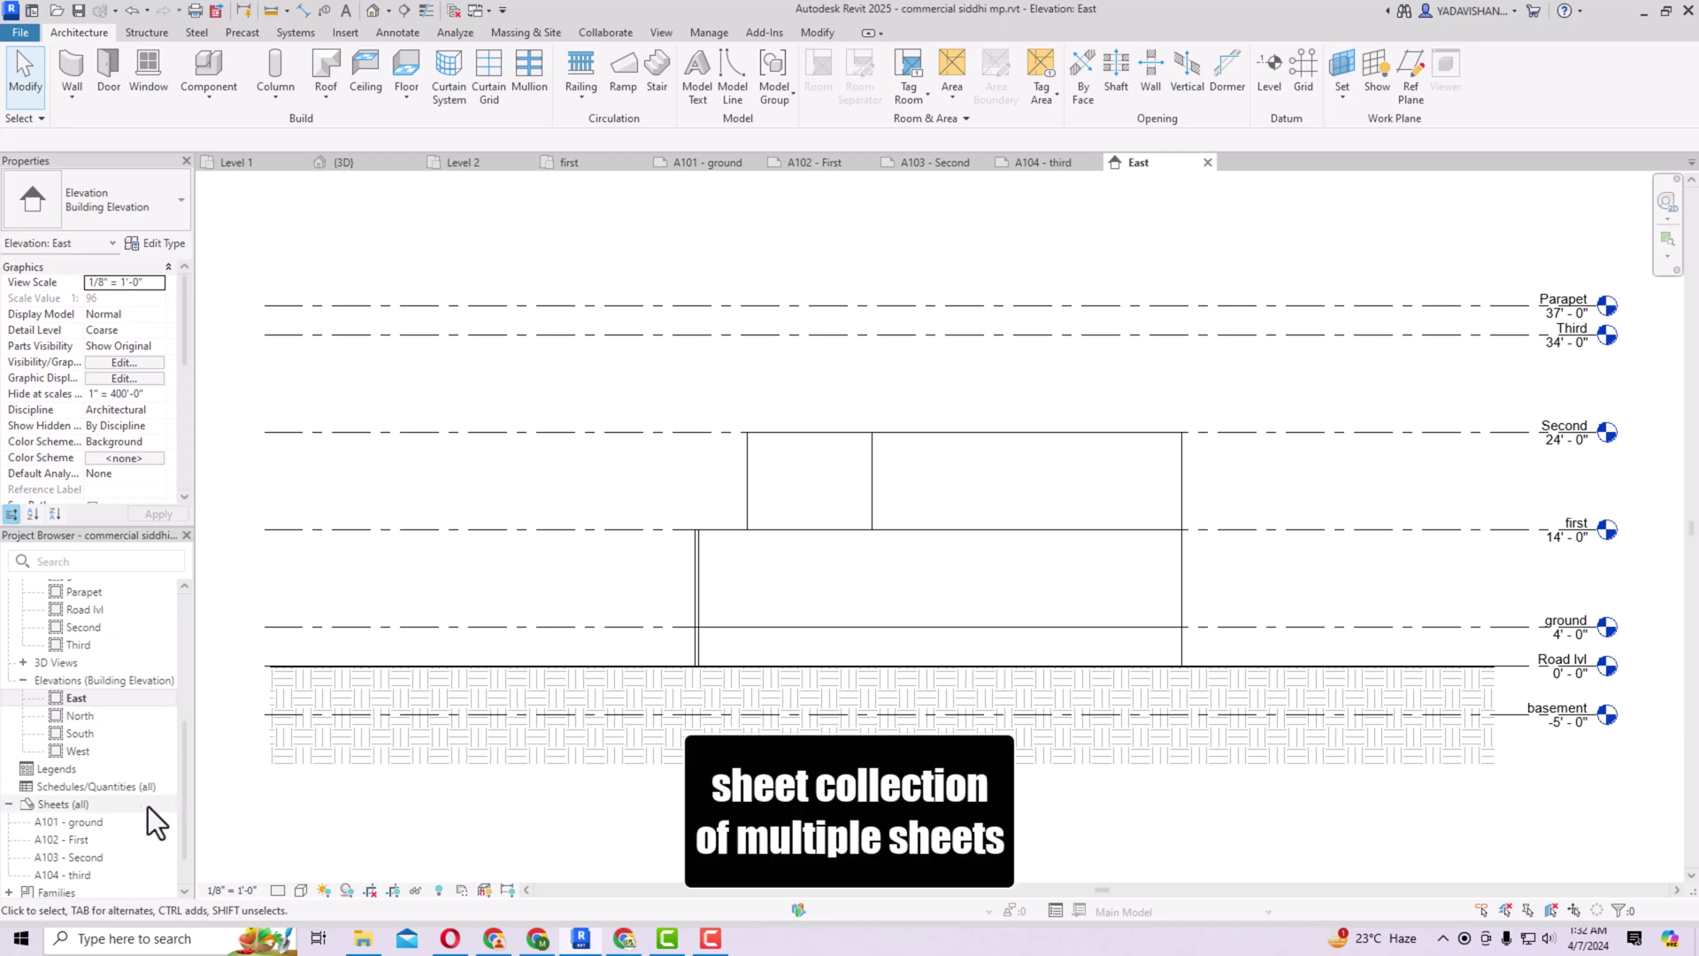
Step: Create a new sheet collection under Sheets (all) and name it glad
right_click(61, 807)
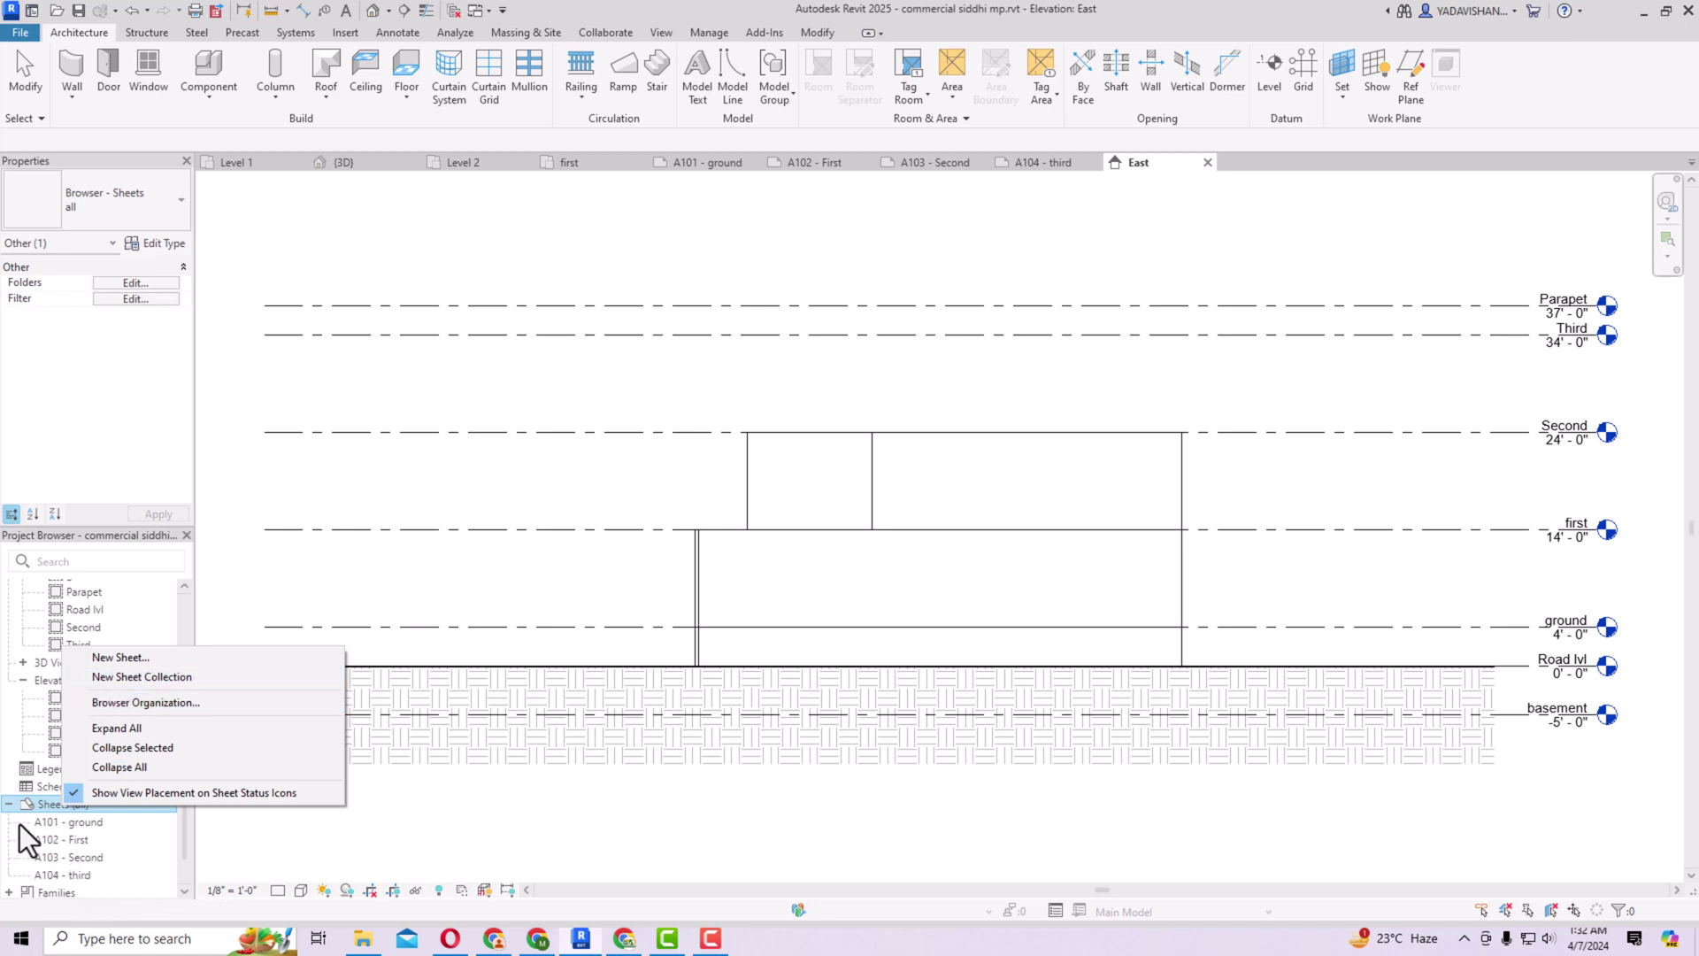
click(115, 680)
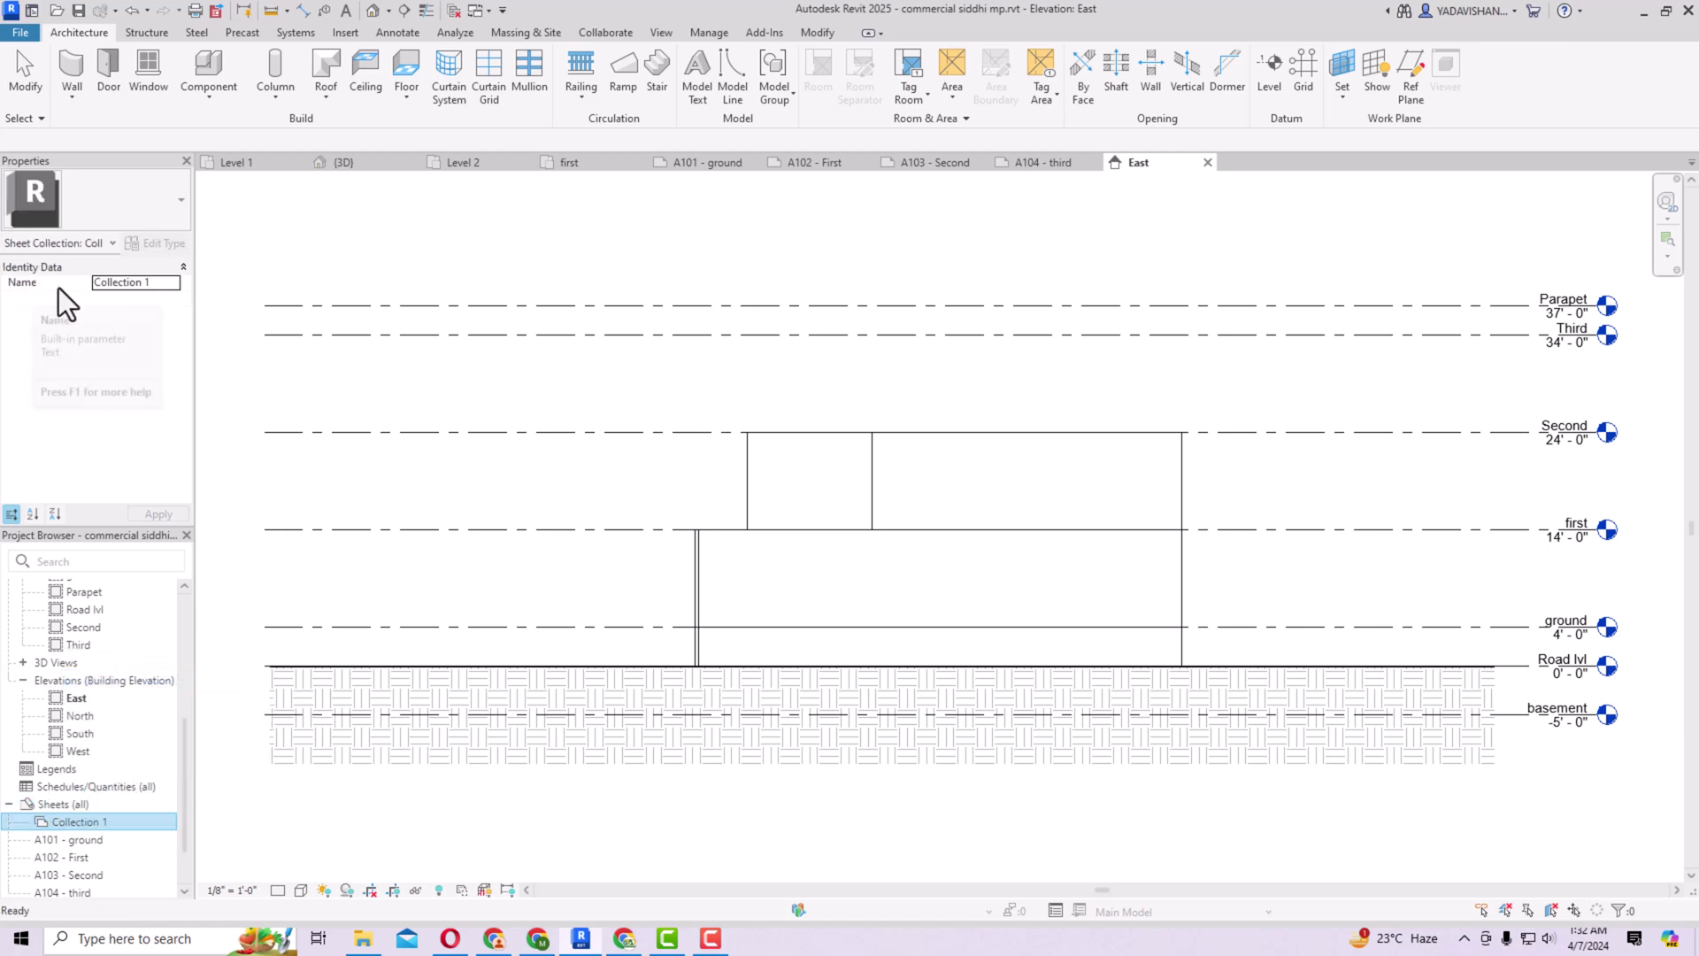
click(137, 281)
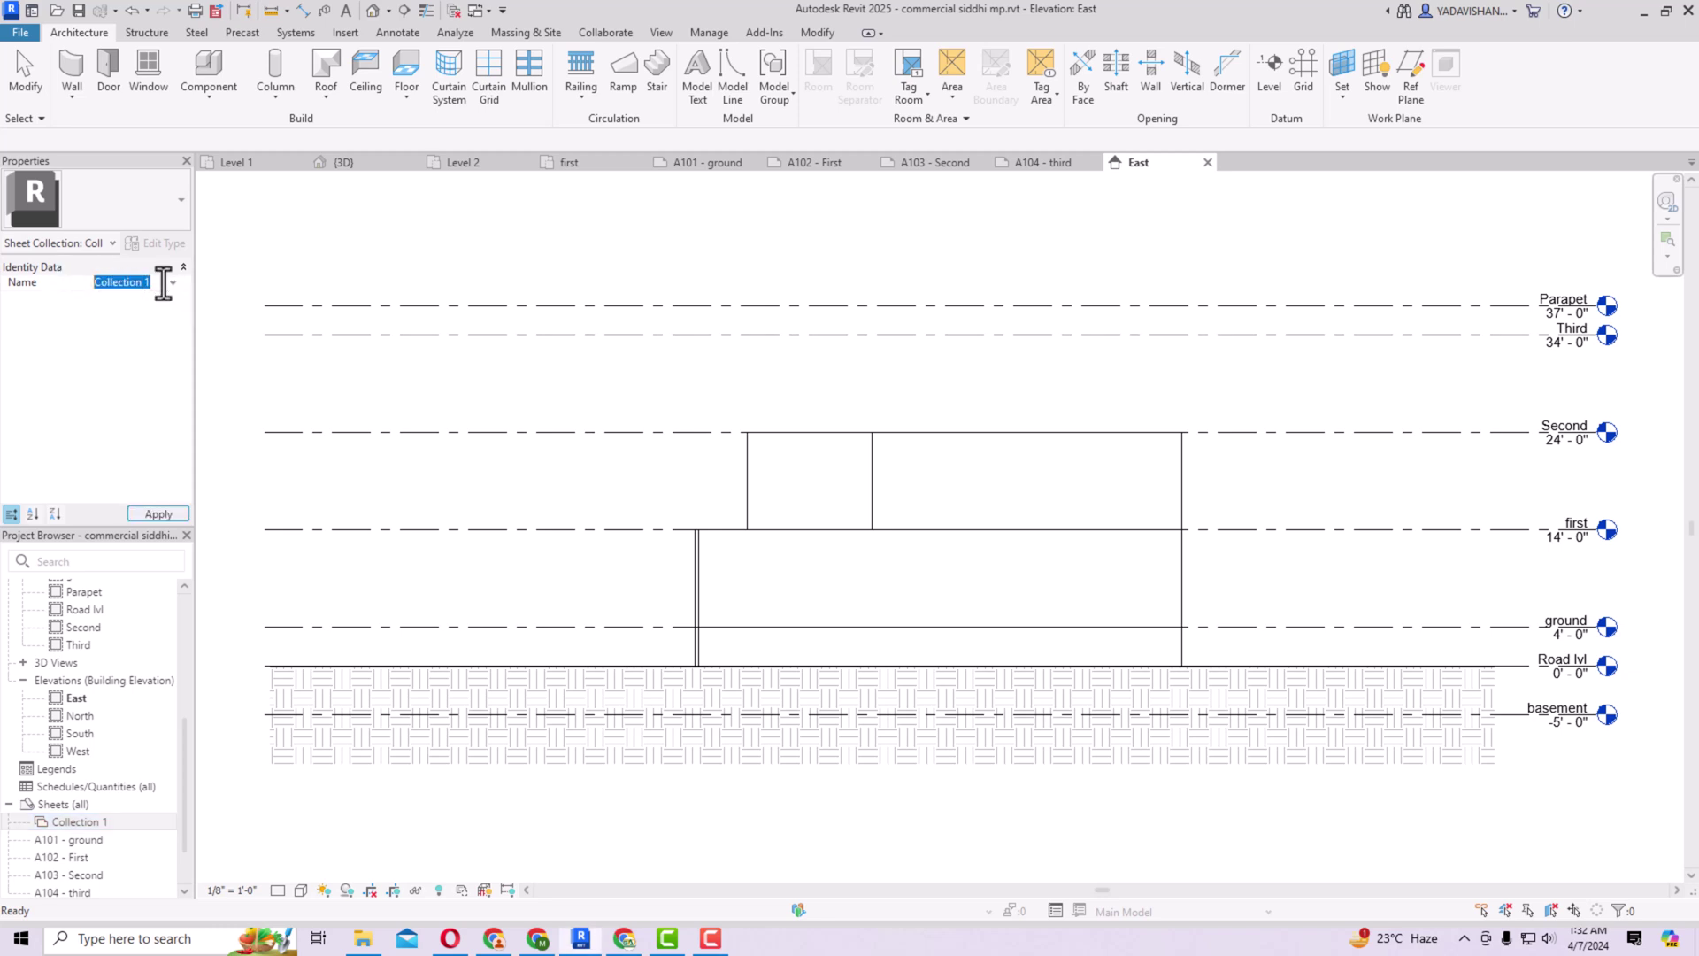
text(gla)
text(d)
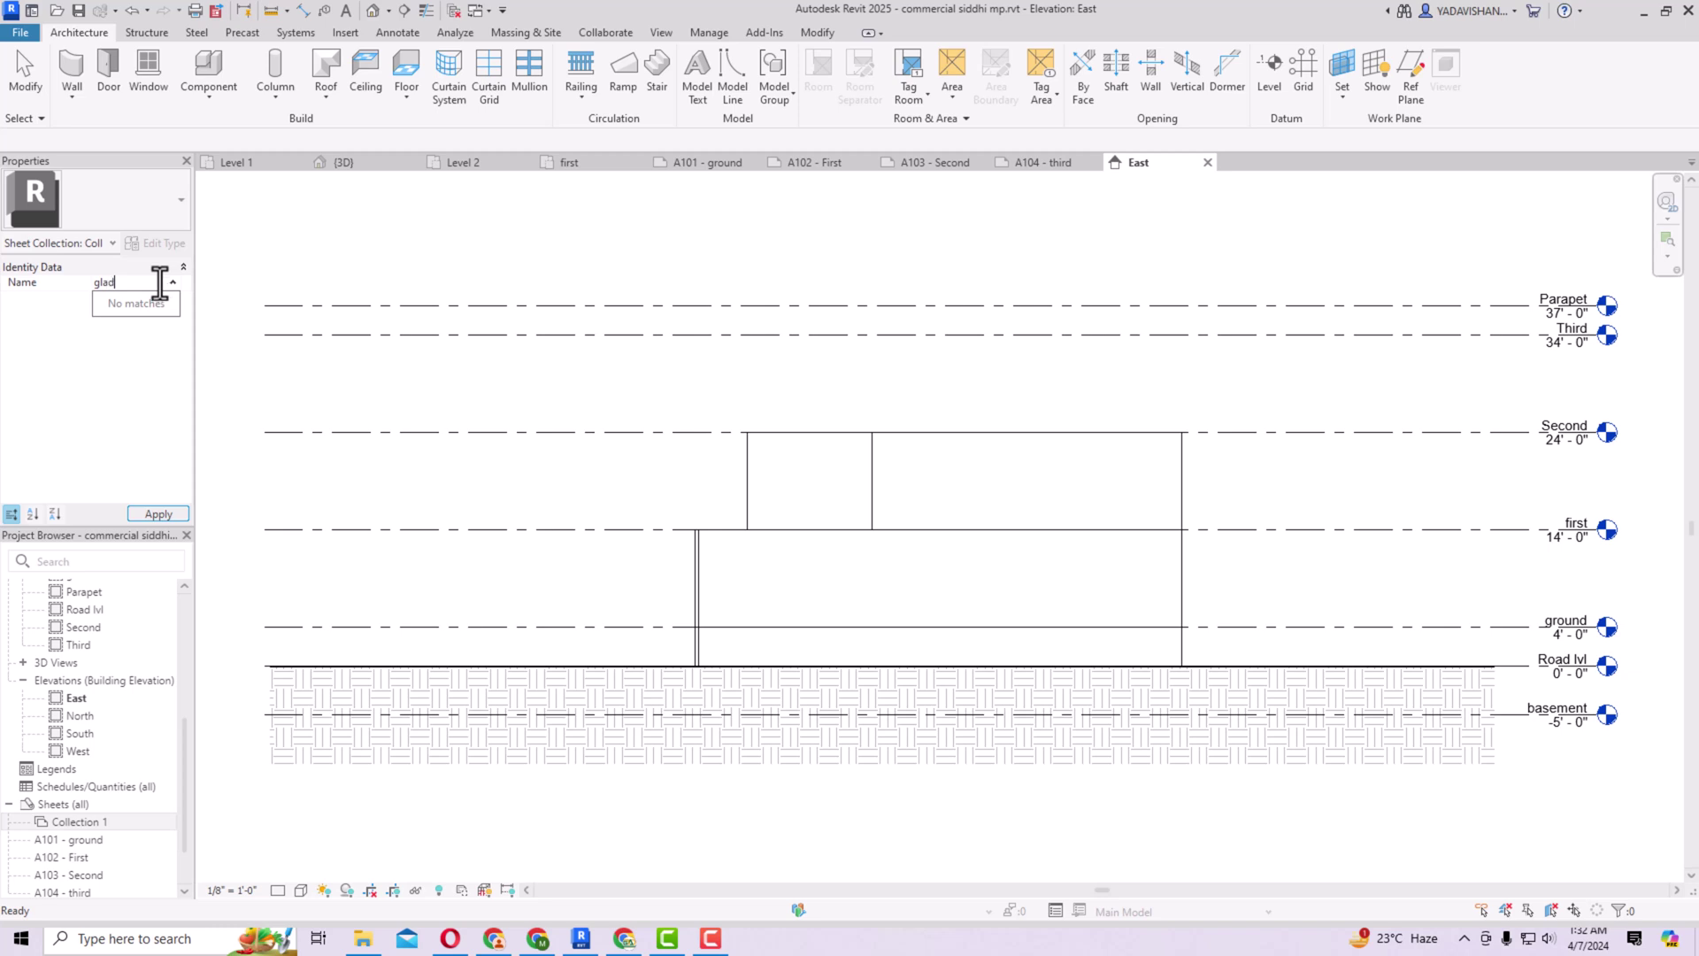
click(157, 513)
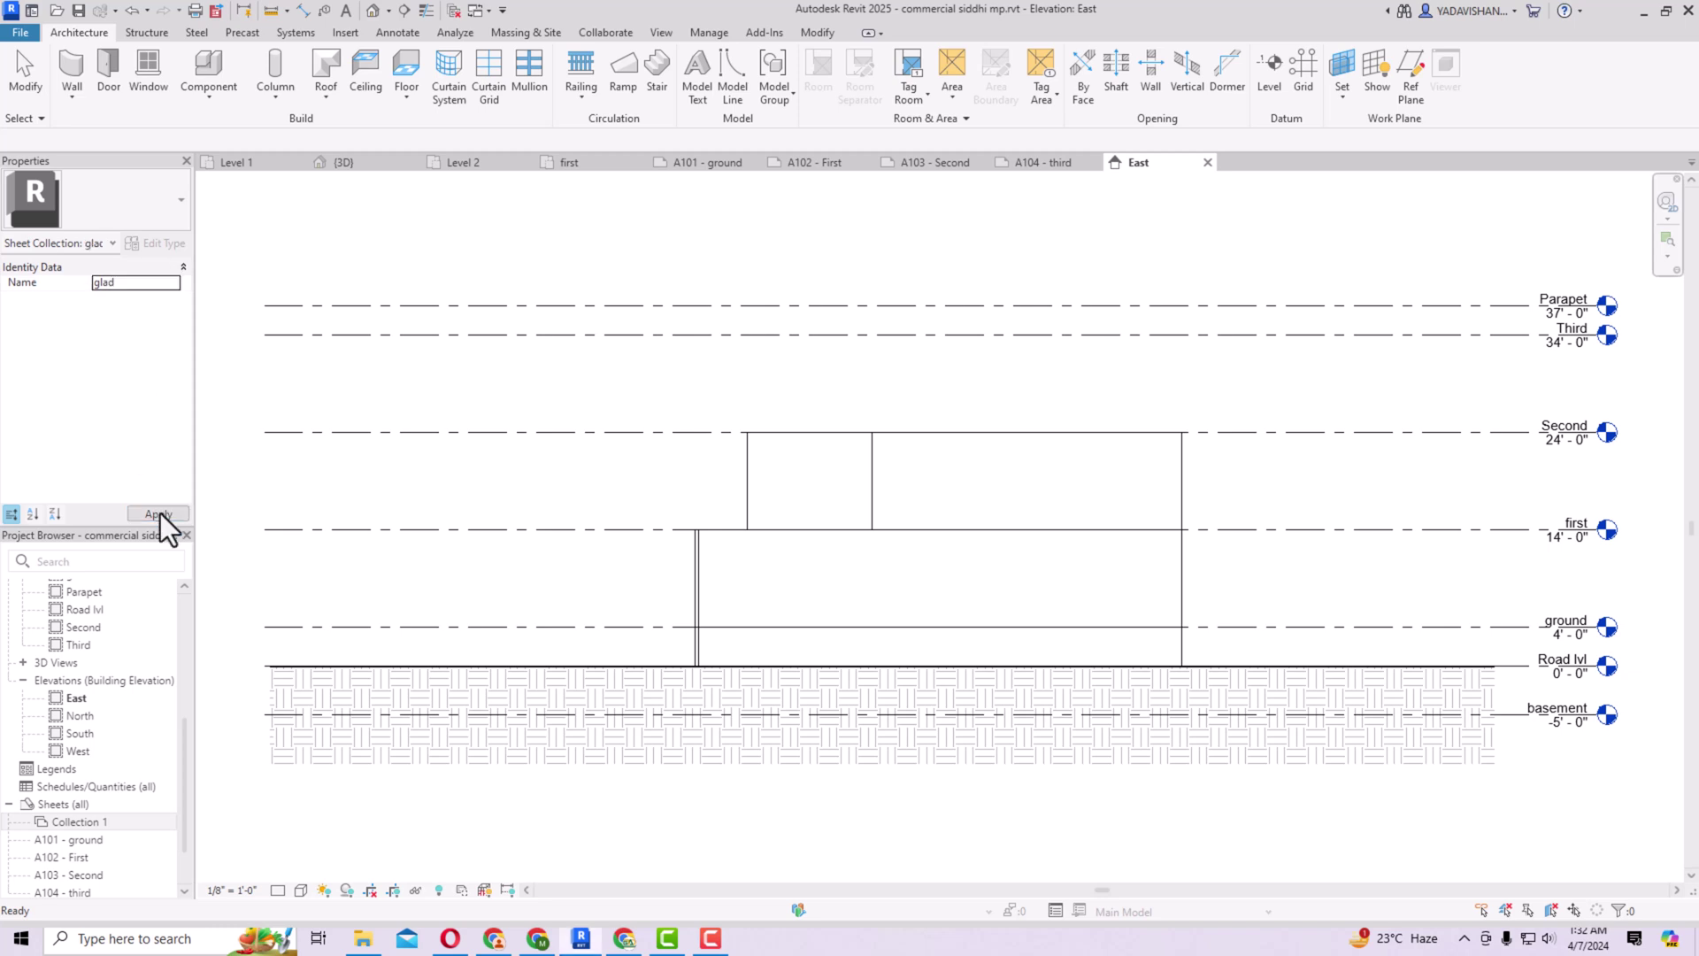
click(159, 513)
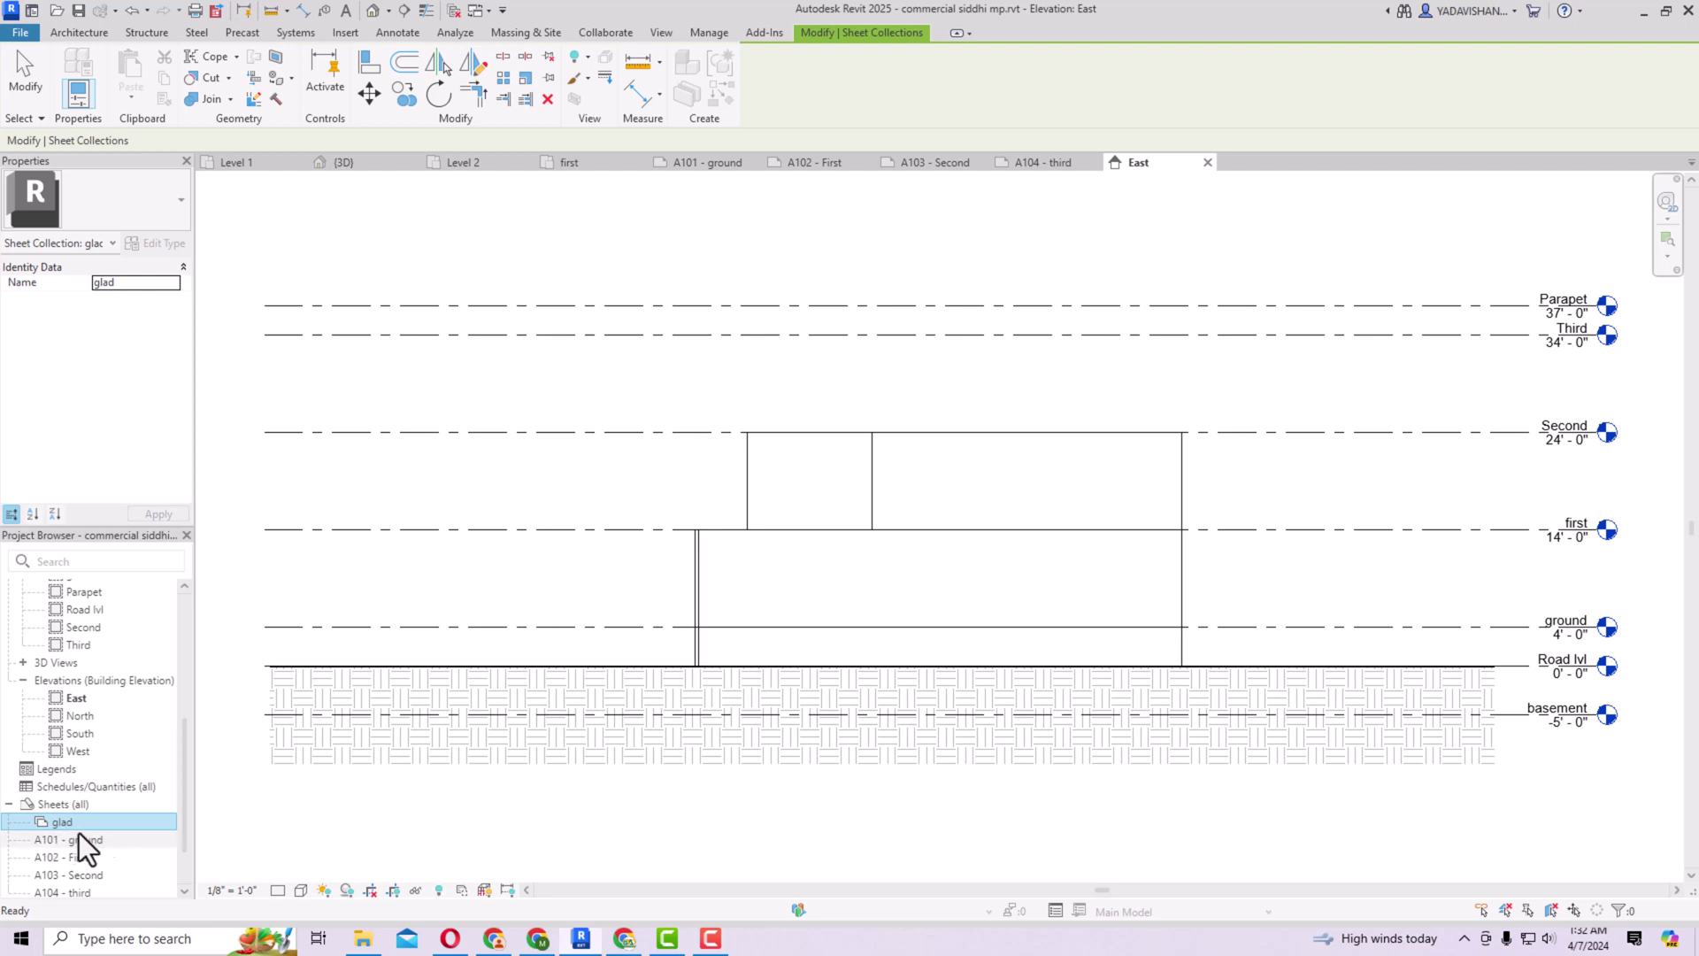
scroll(98, 830, down, 1)
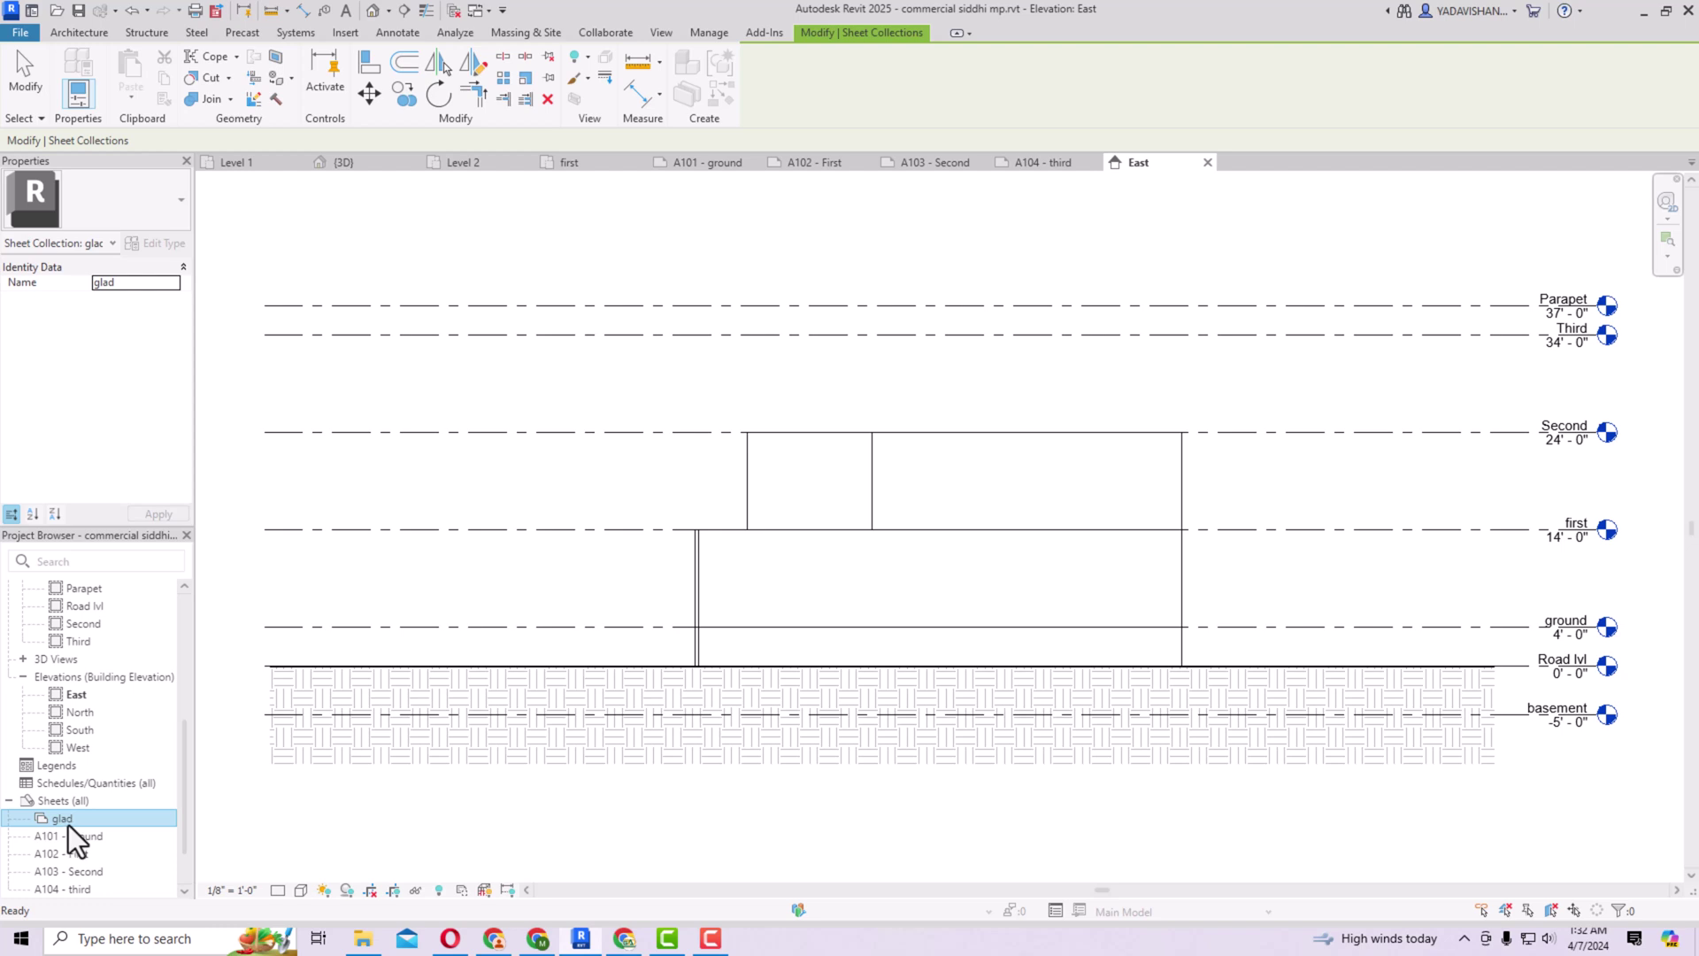
right_click(69, 825)
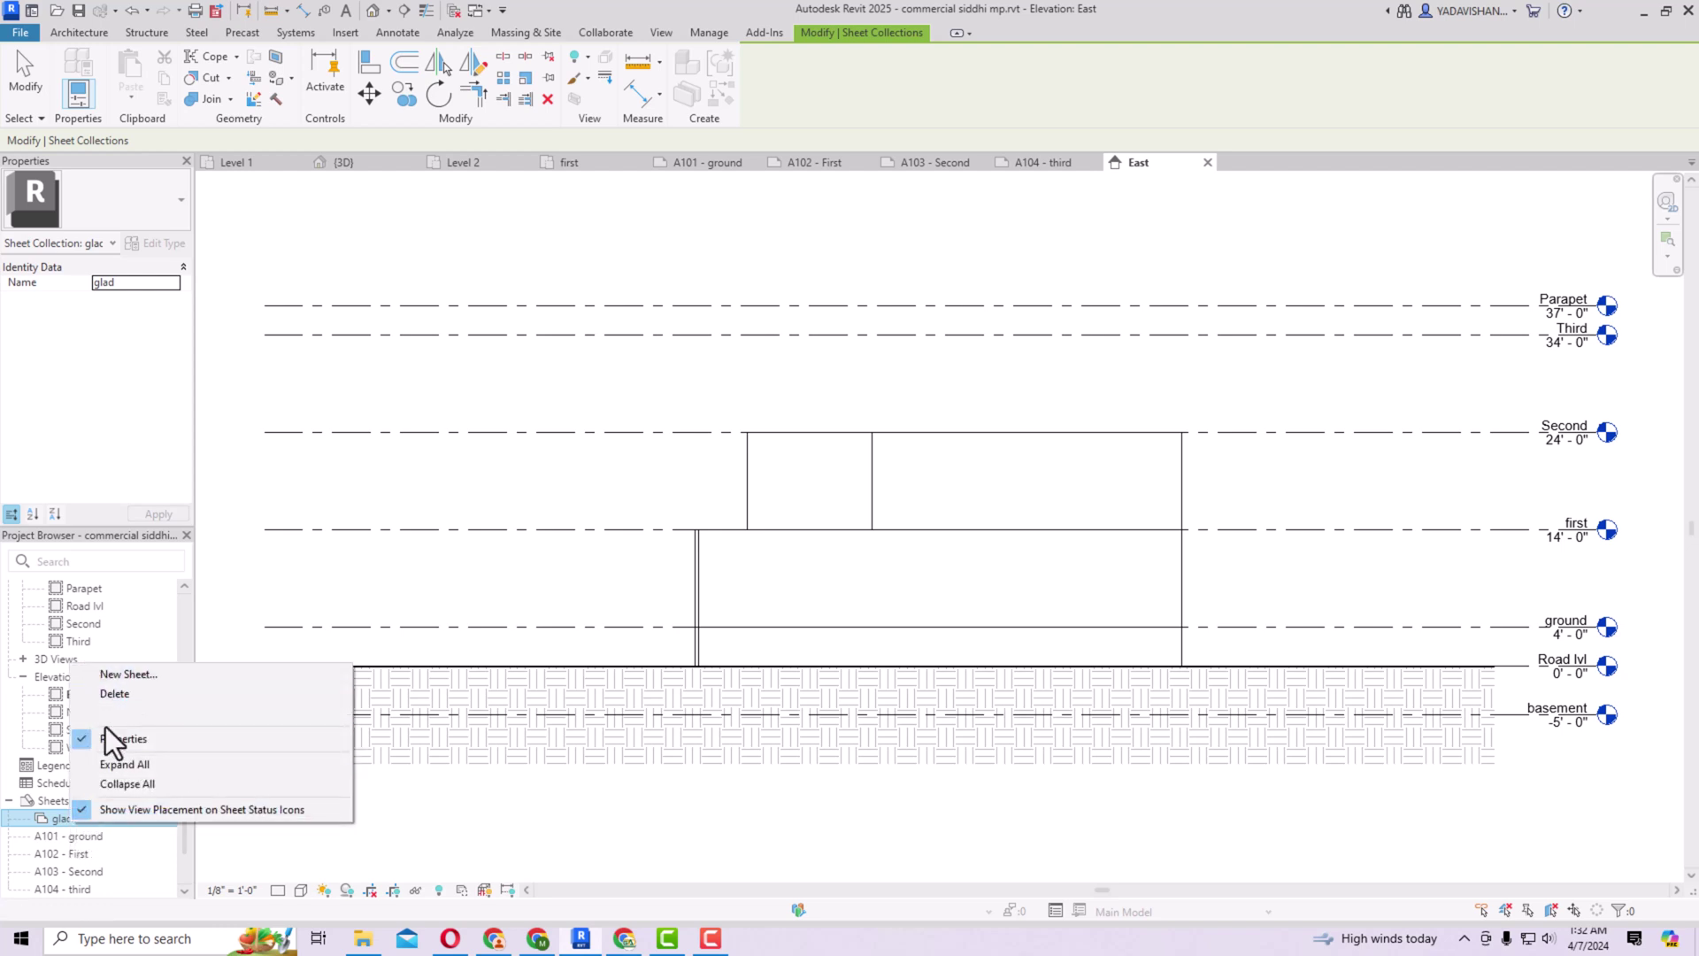
click(124, 878)
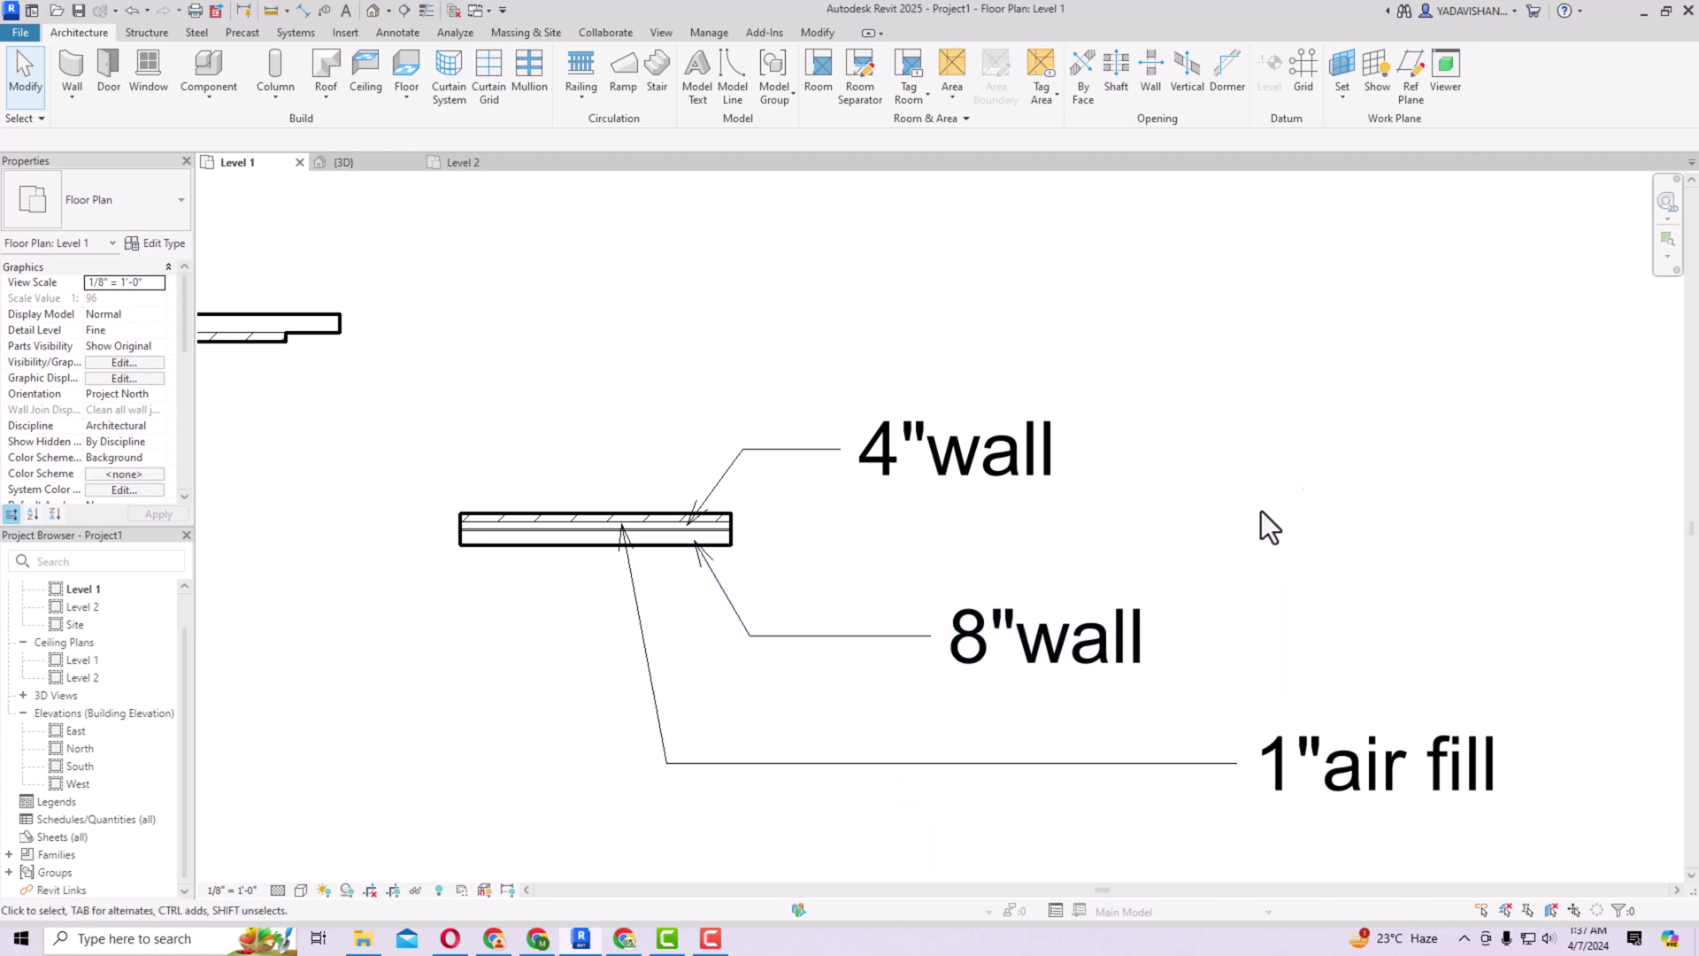
Step: Try center and right alignment on the 4"wall, 8"wall and 1"air fill text notes together, finishing with them left-aligned
drag(1579, 833, 825, 373)
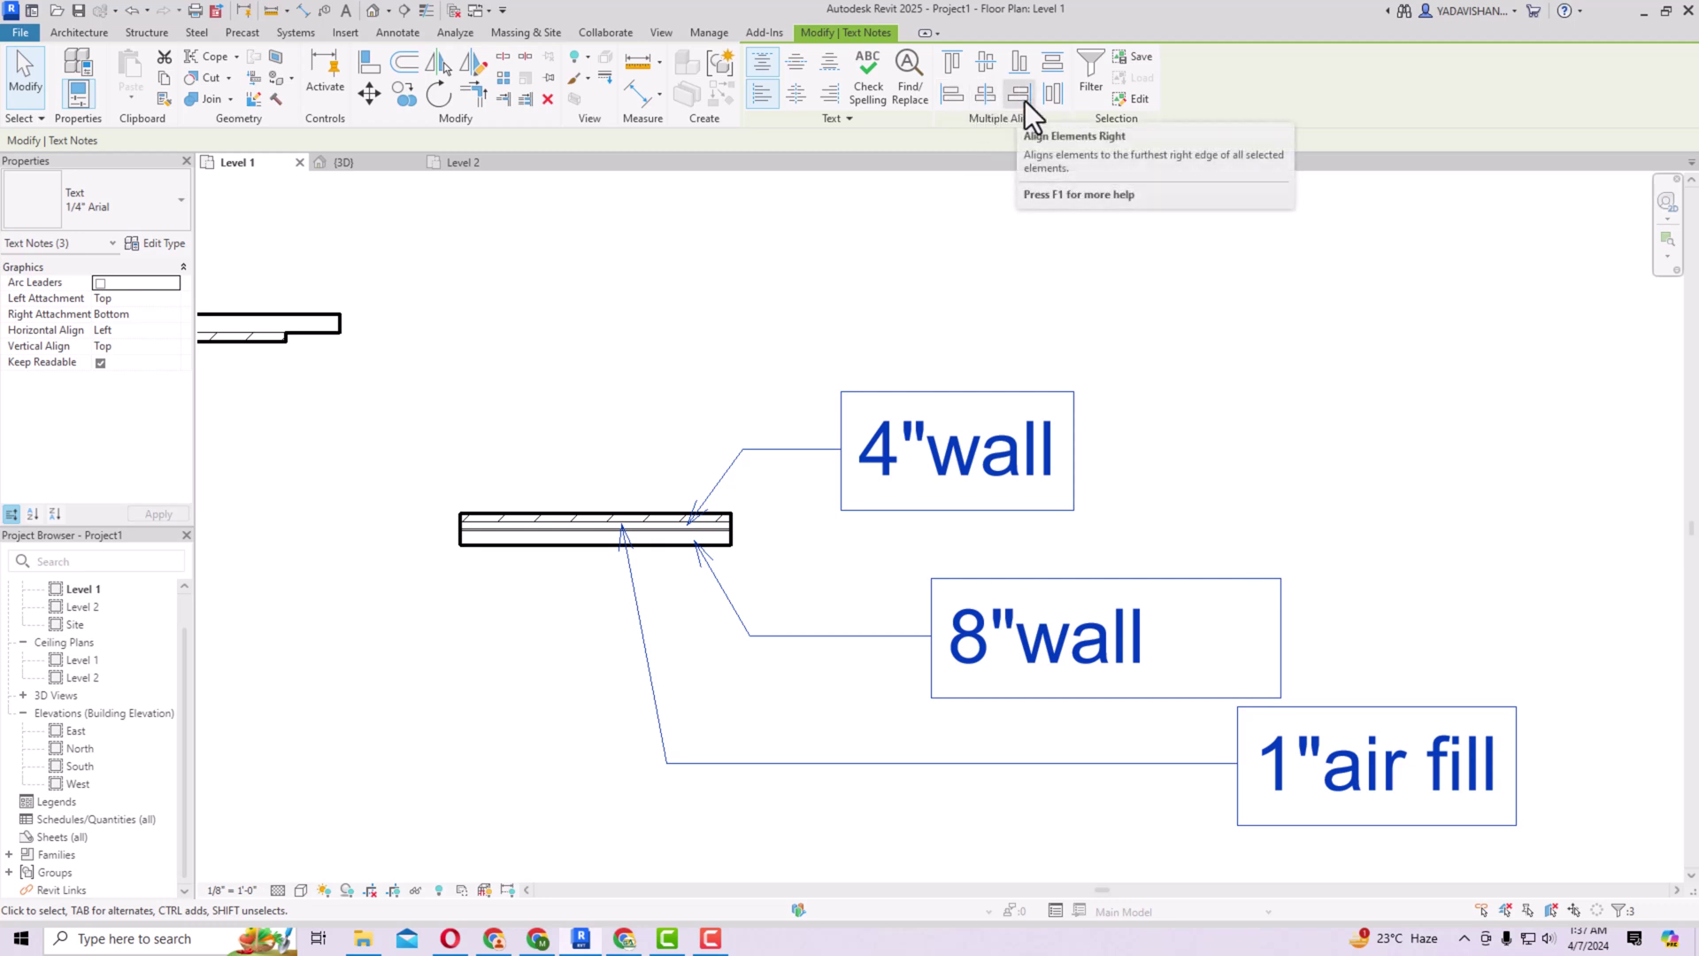
click(960, 99)
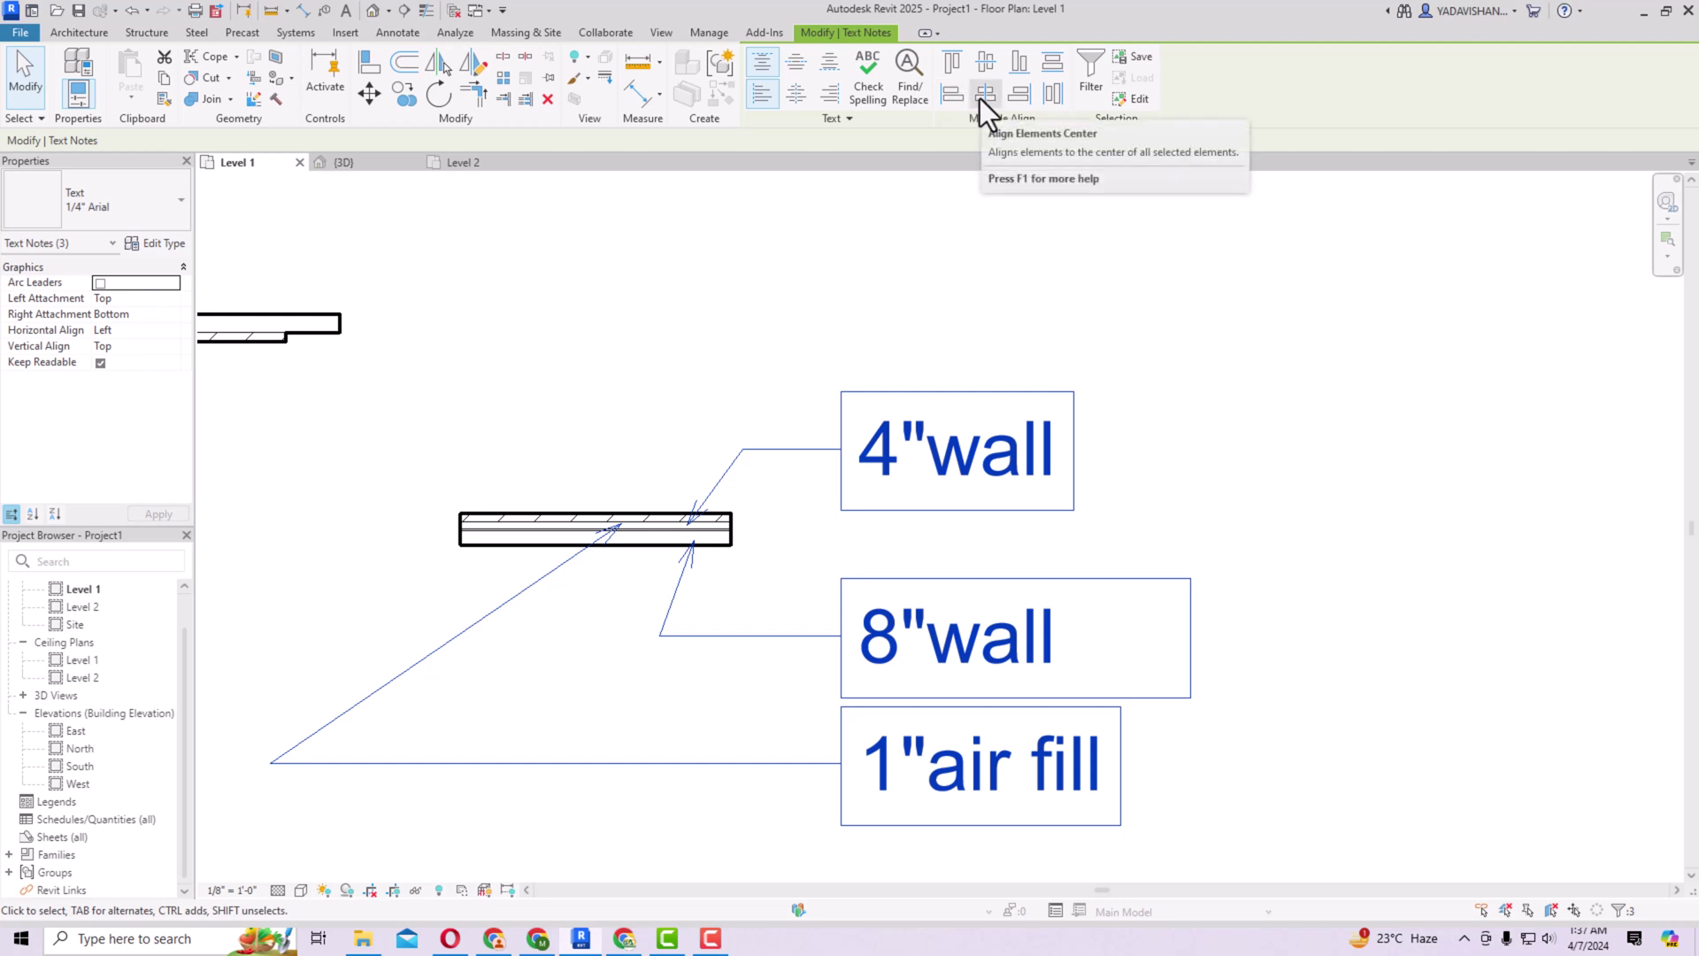
click(980, 98)
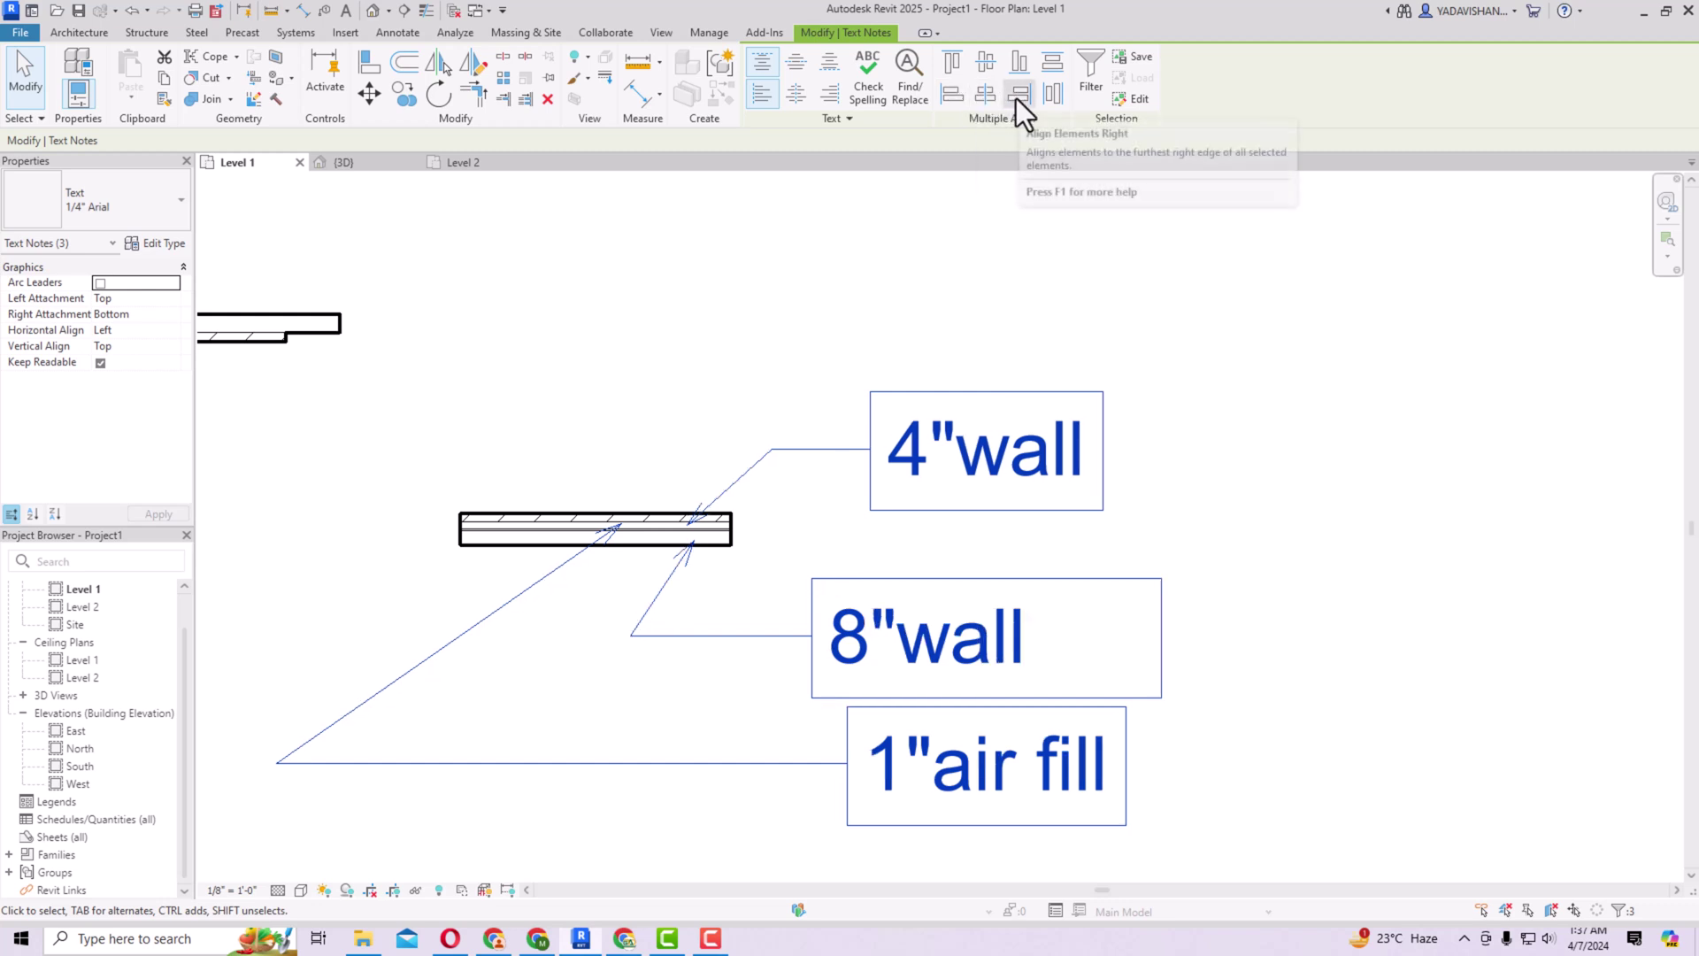
click(1016, 98)
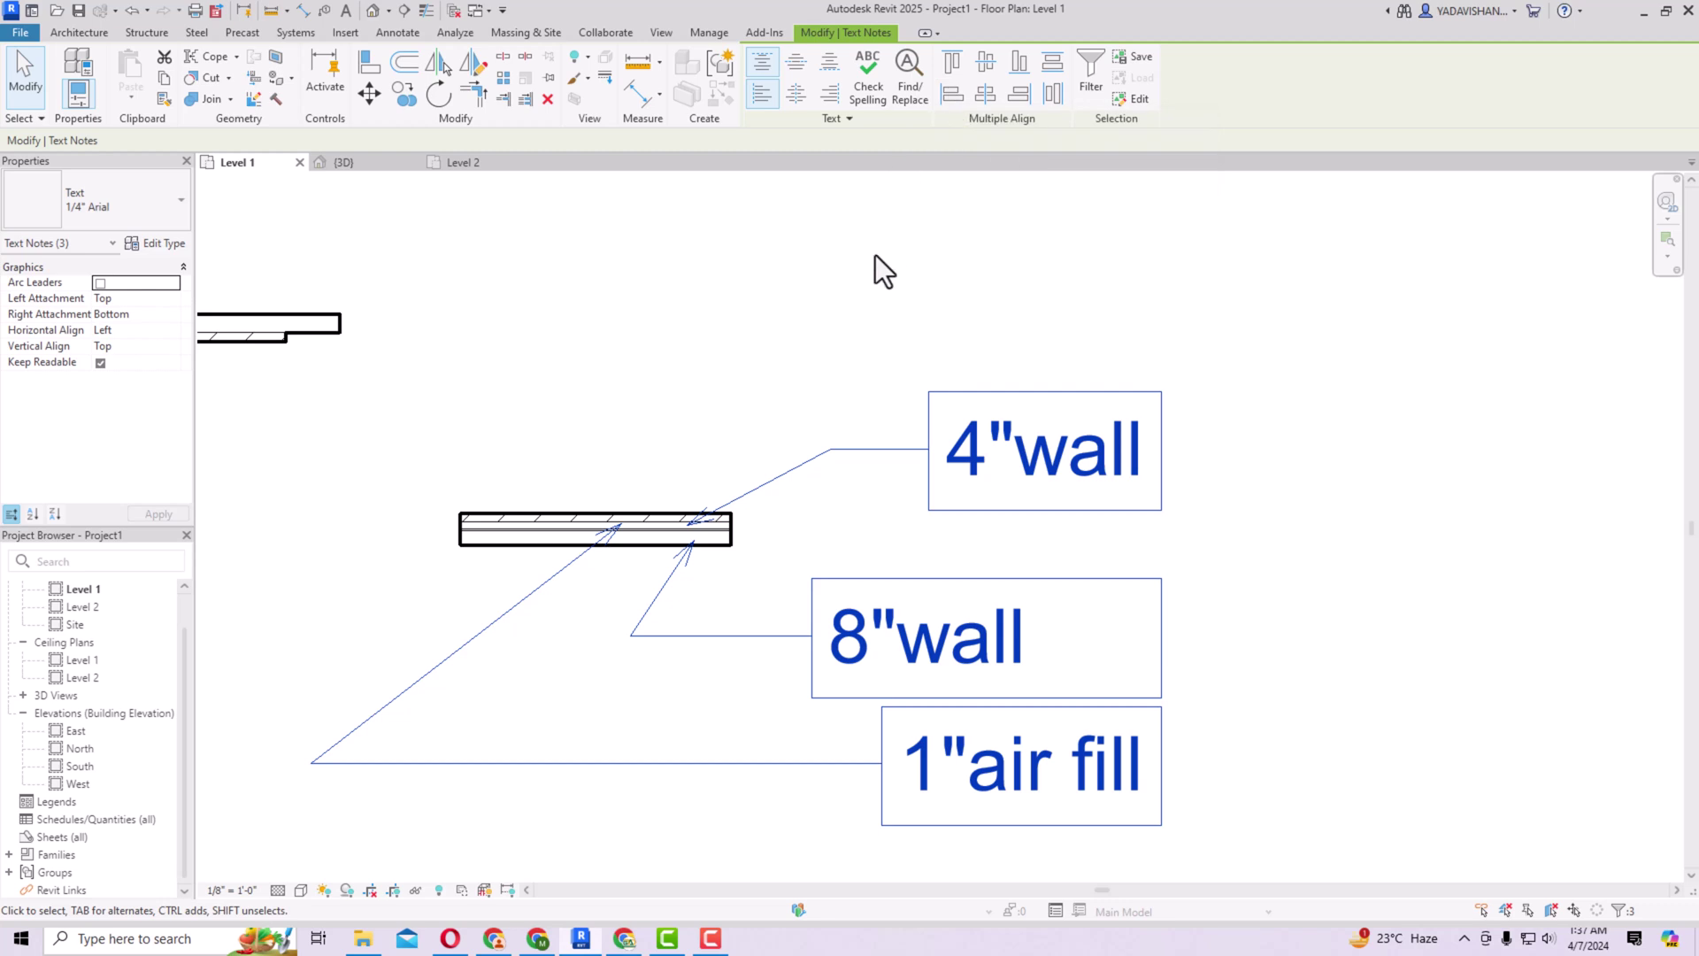
click(961, 95)
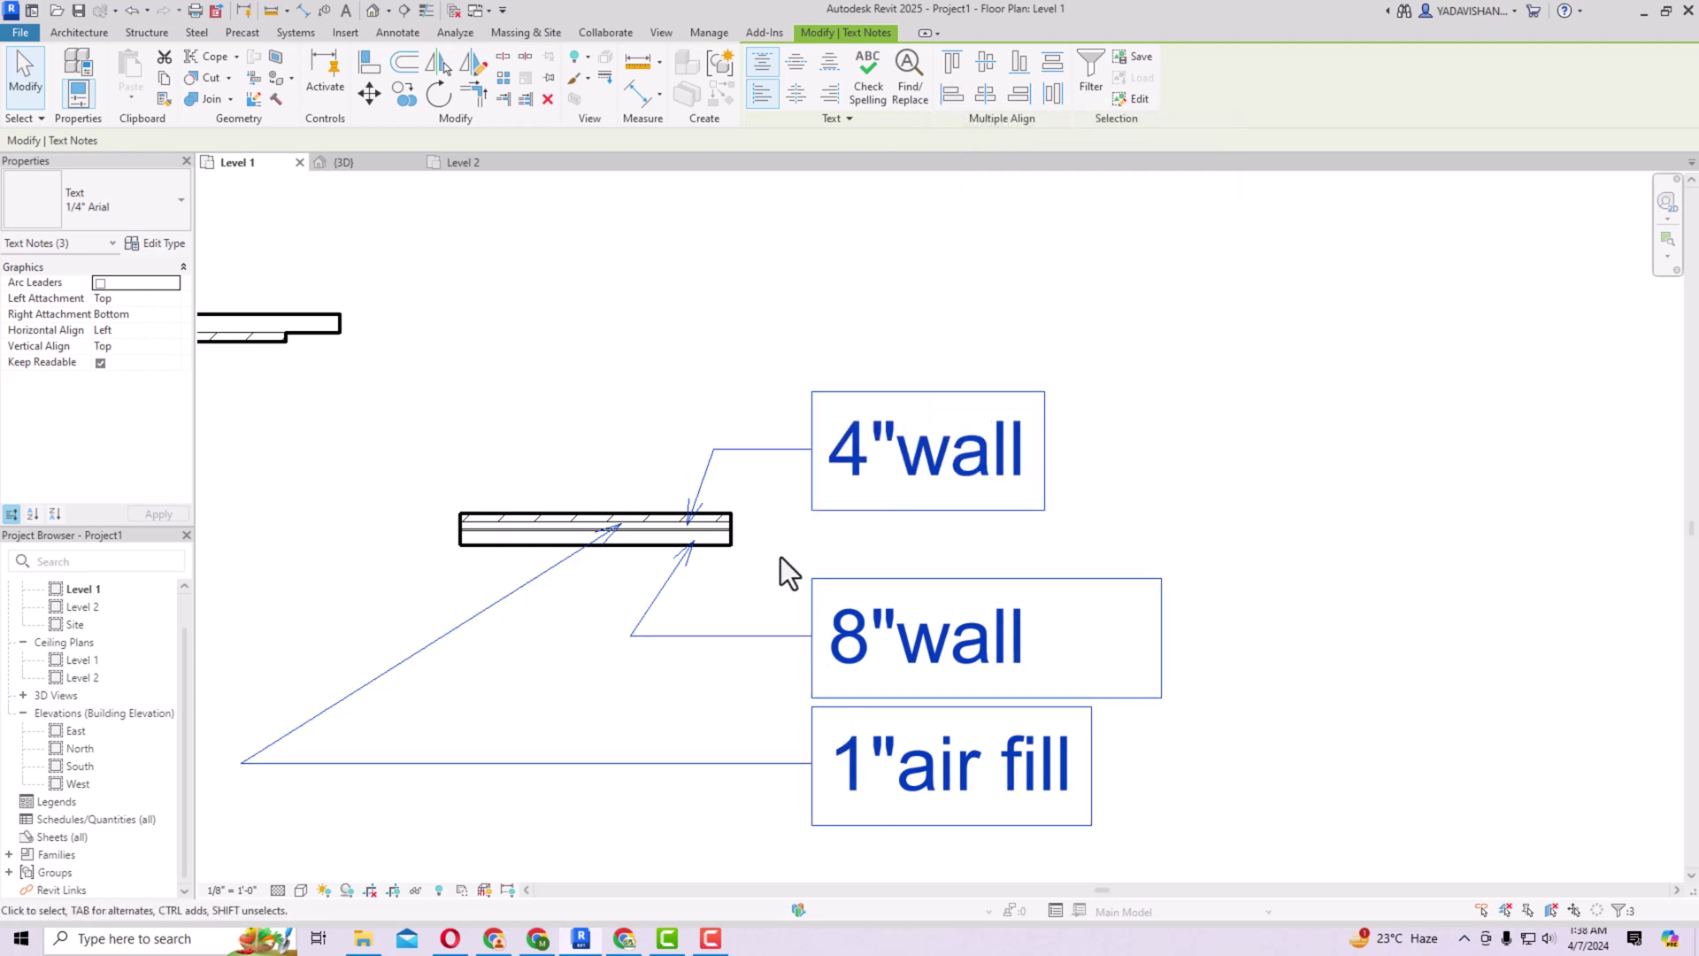
click(1094, 501)
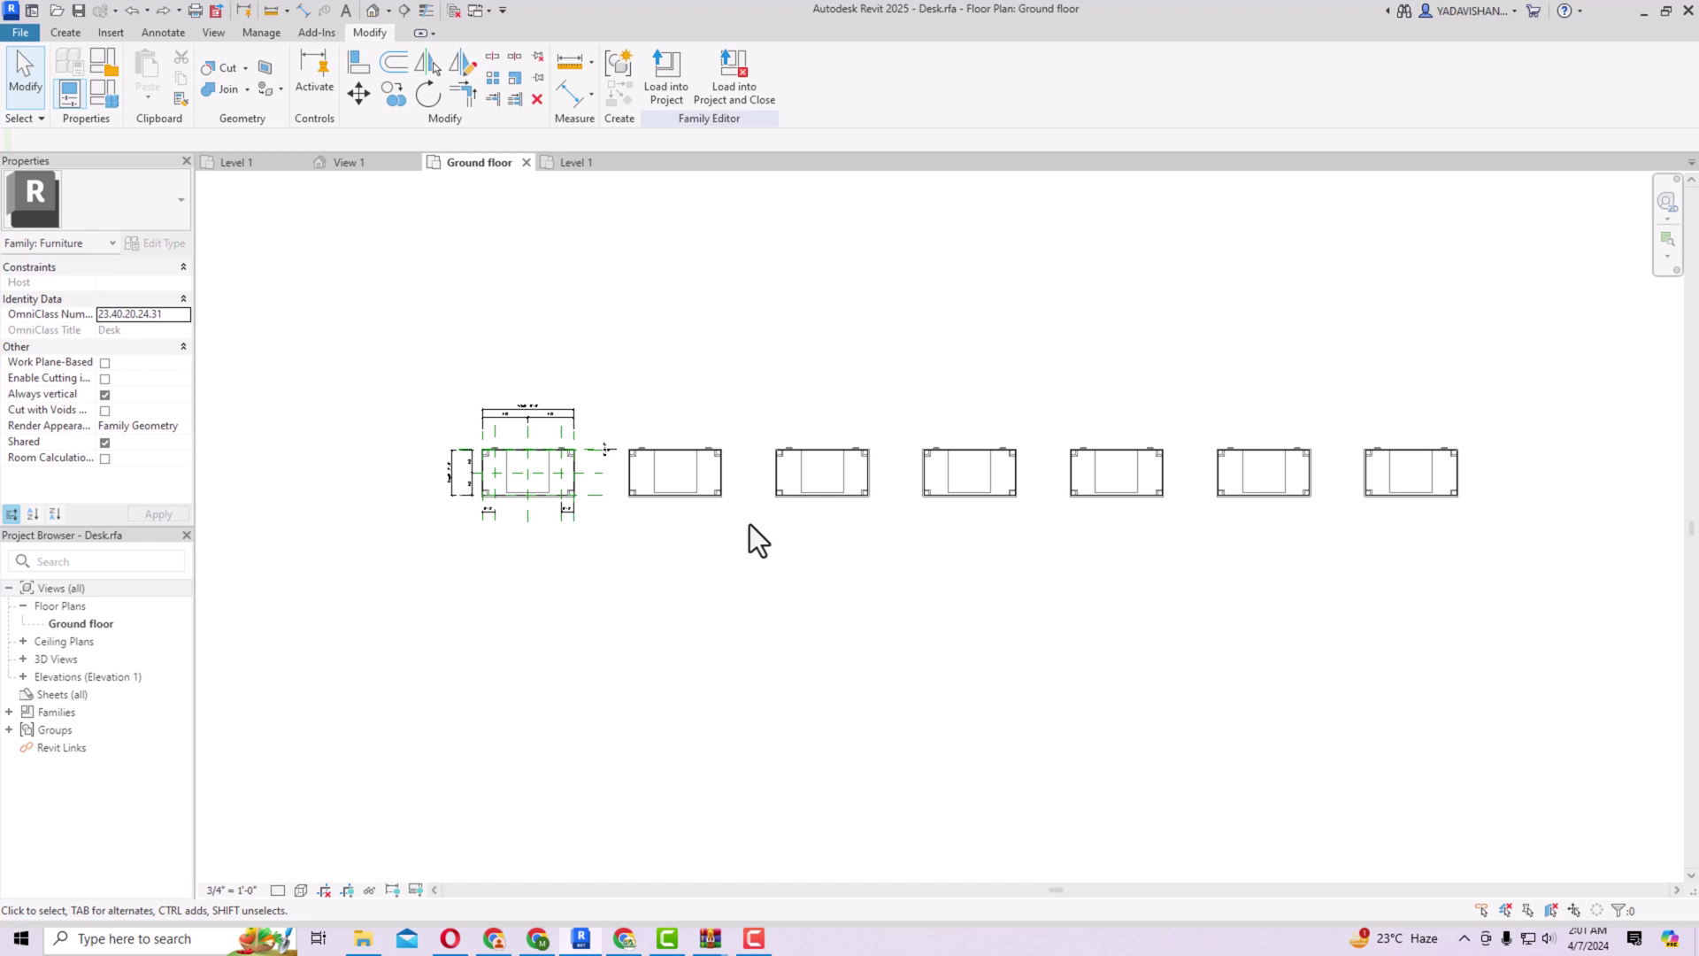
Step: Set the desk array's count to 1 in the Desk family's Ground floor plan
click(720, 492)
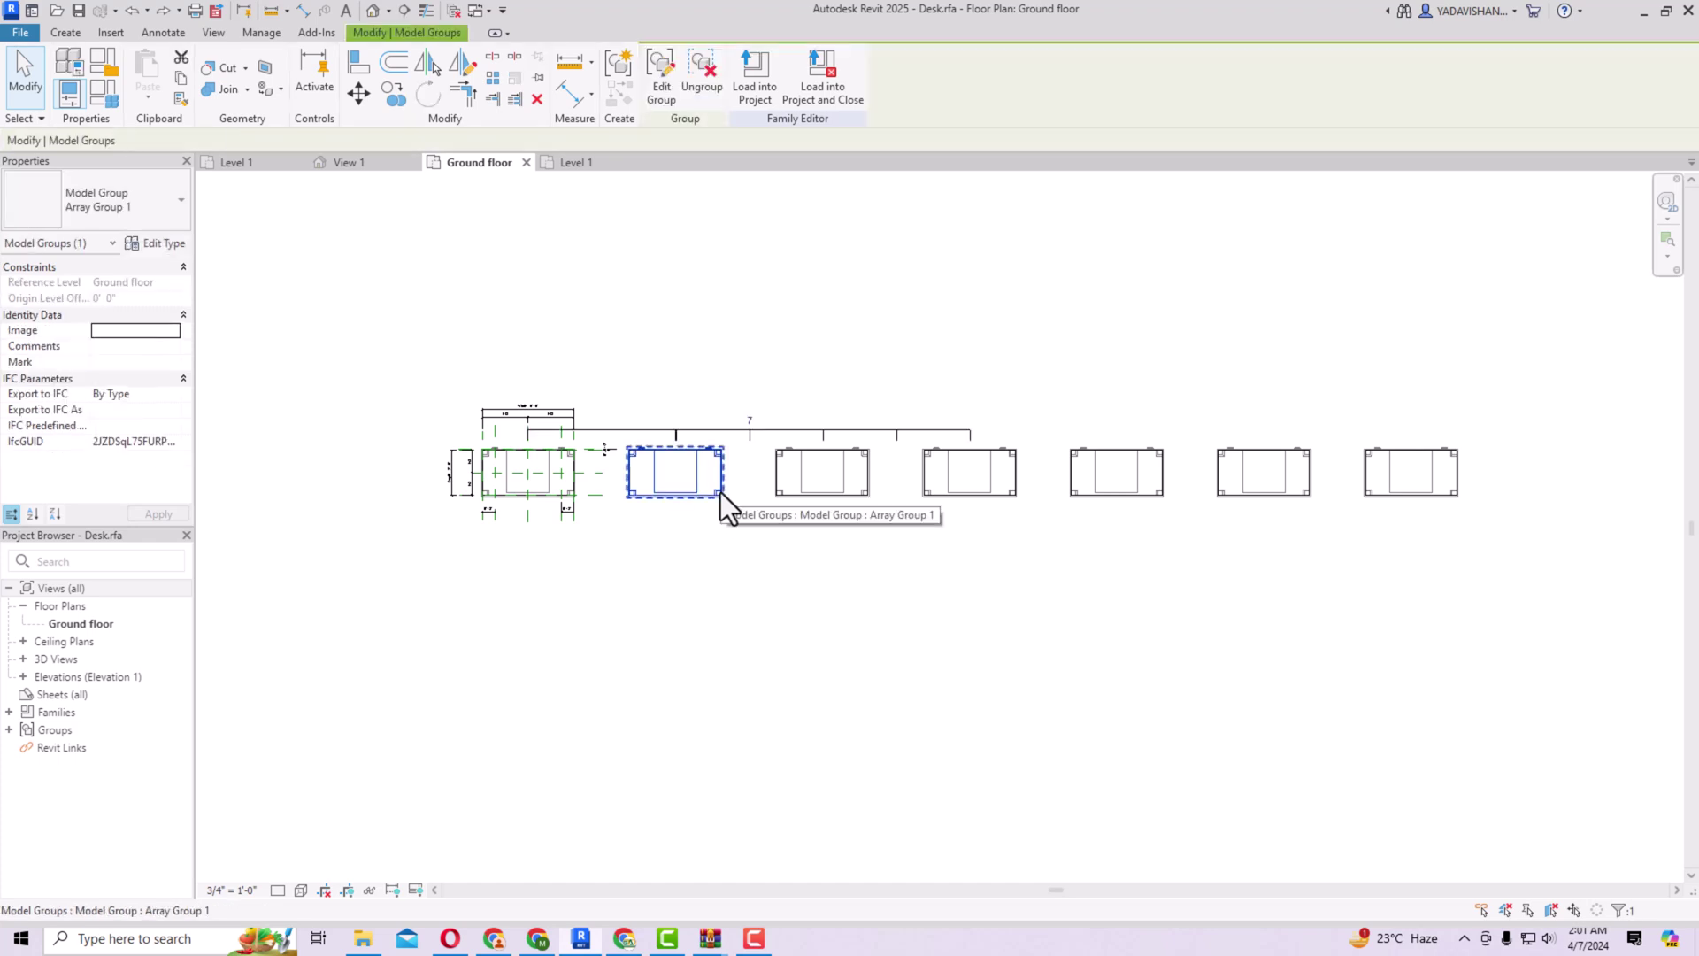
click(751, 418)
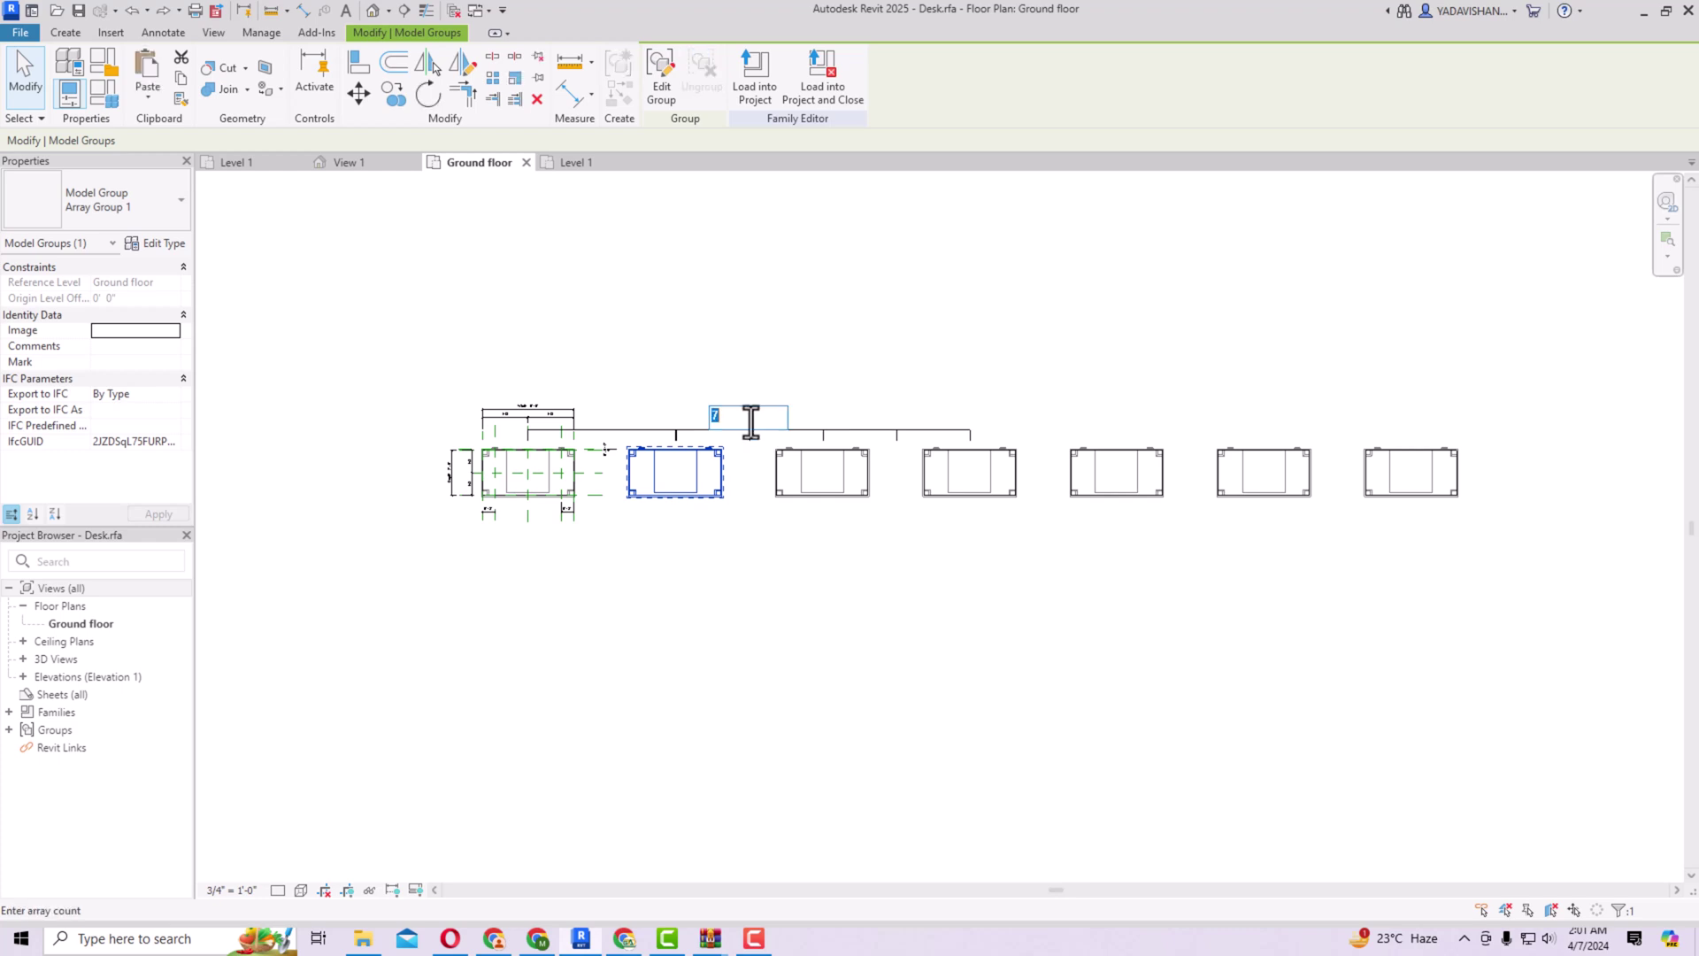
text(1)
key(Return)
click(726, 593)
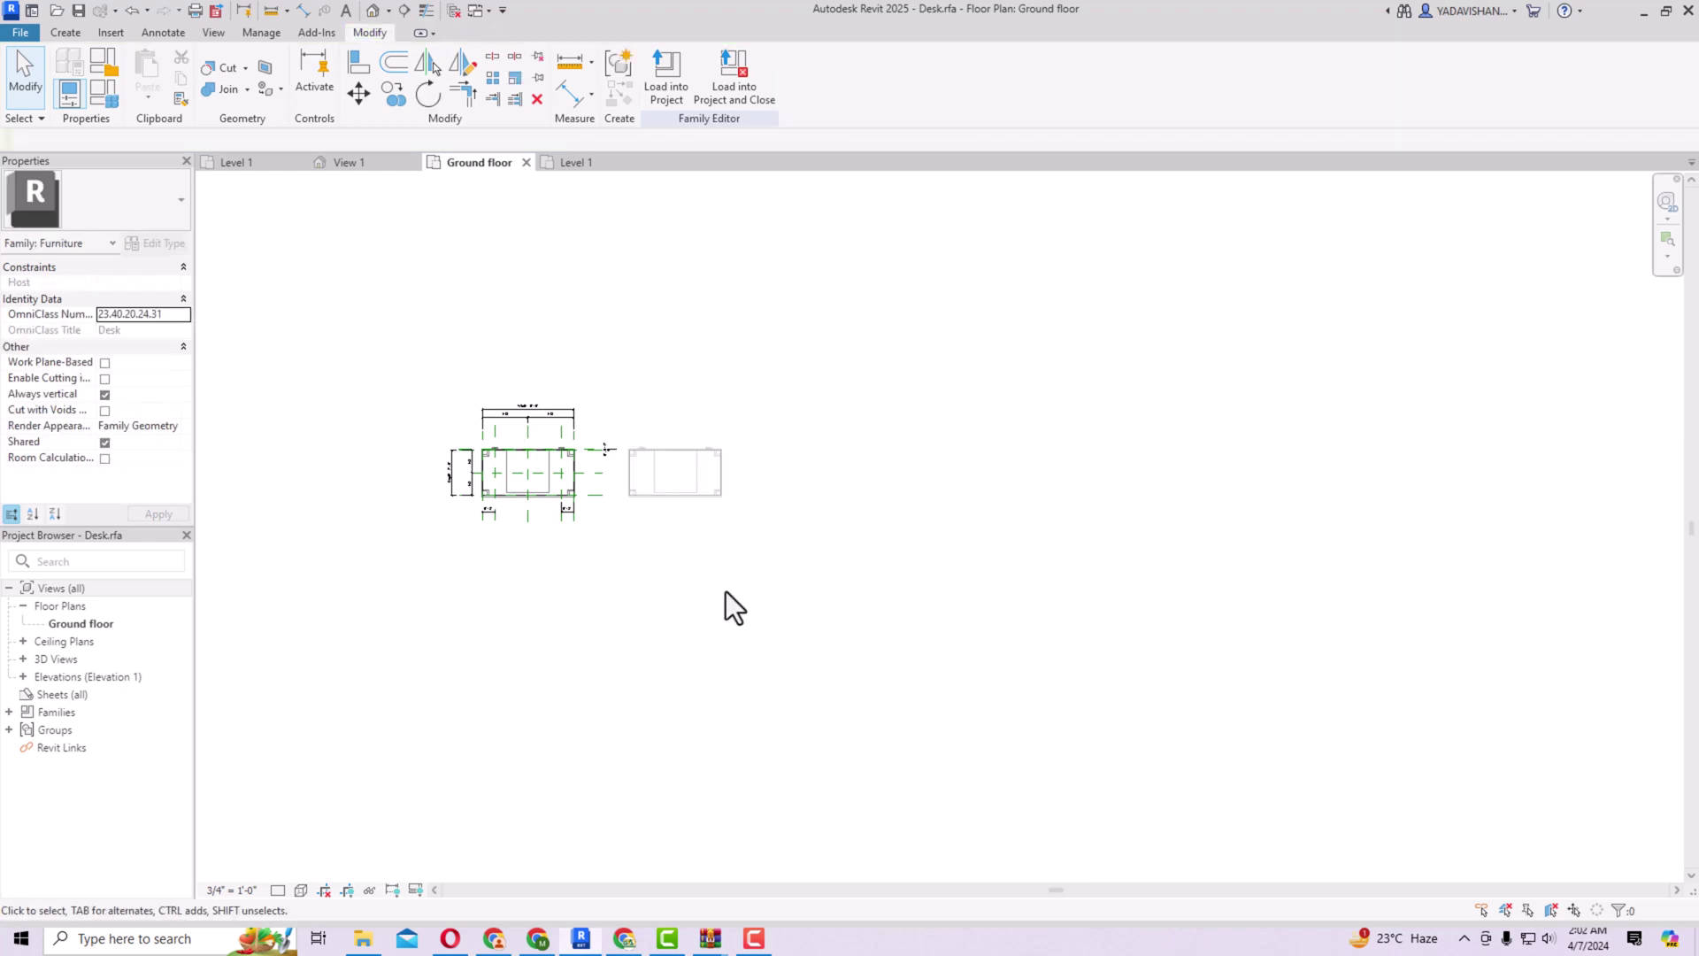
Step: Reduce the desk array's count to 0
click(549, 492)
click(601, 422)
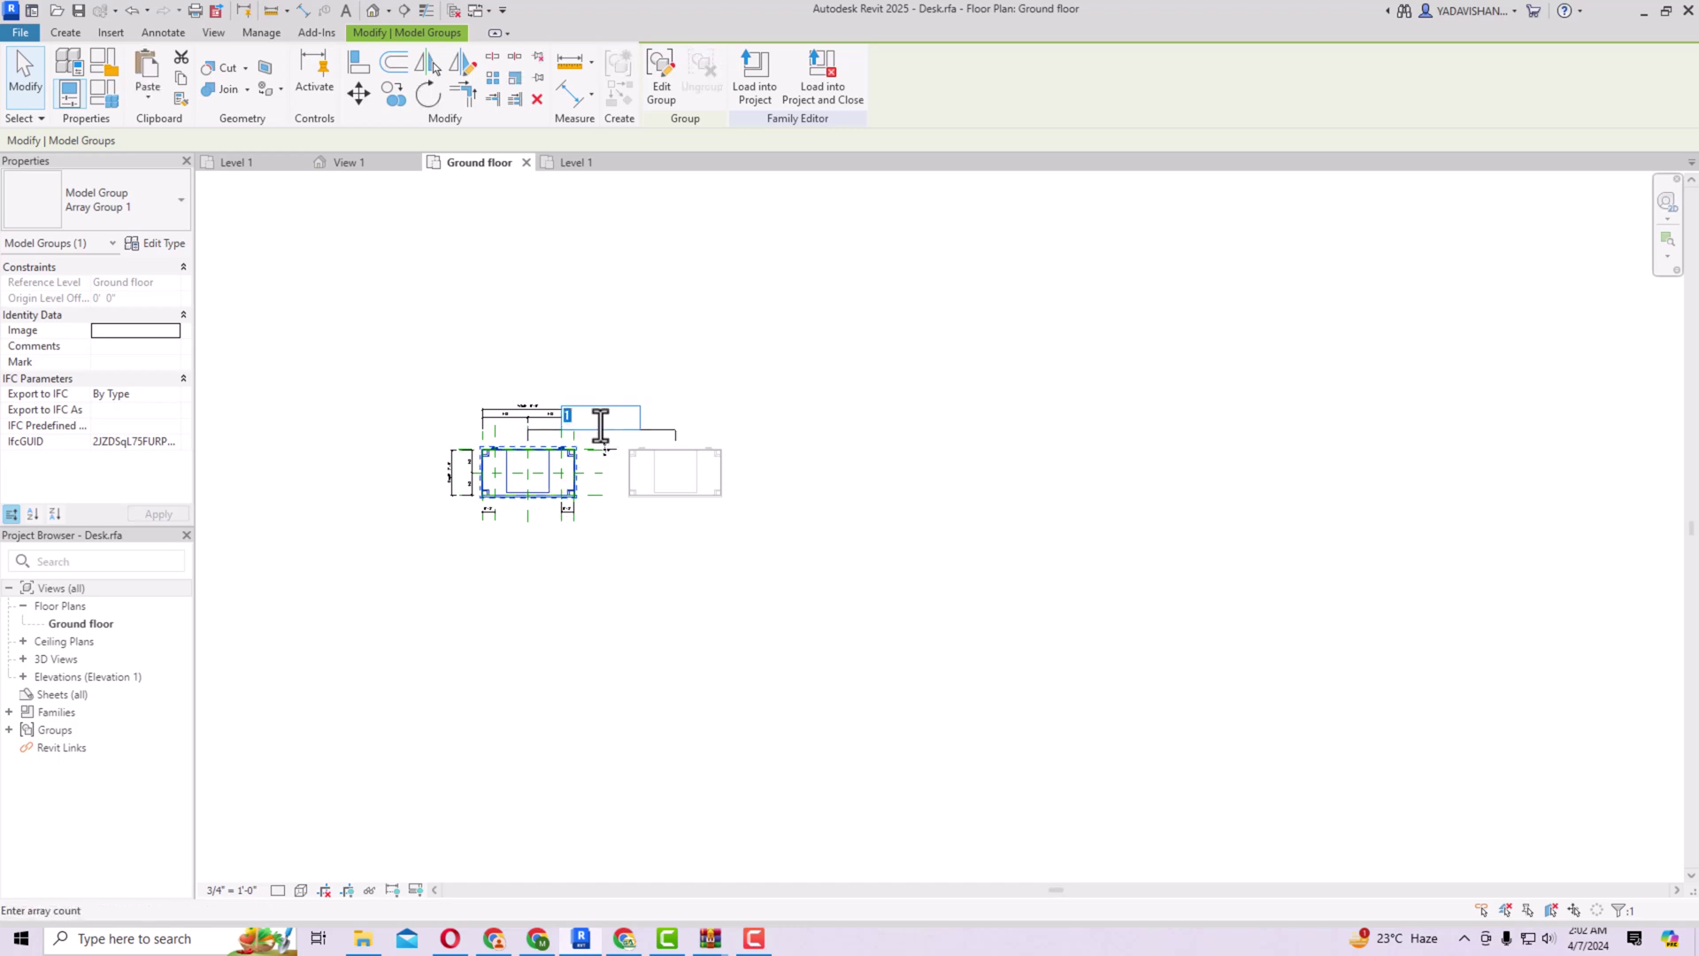
text(0)
key(Return)
click(603, 607)
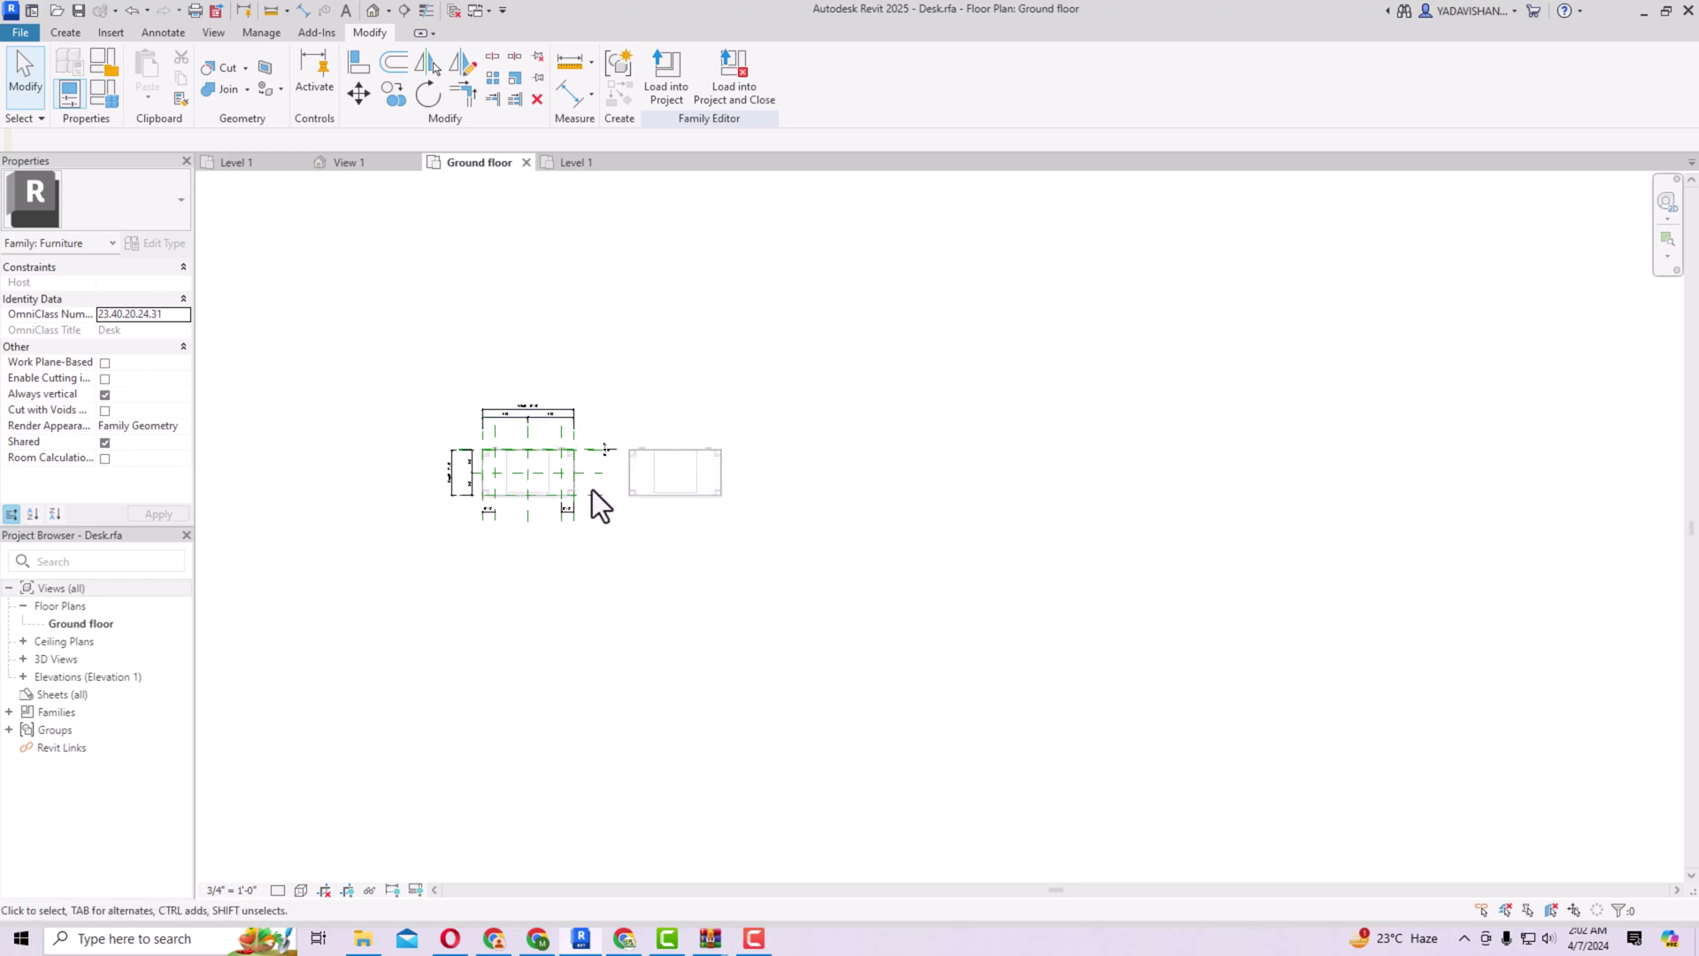
Step: Load the Desk family into Project3, overwriting the existing version and its parameter values
click(666, 97)
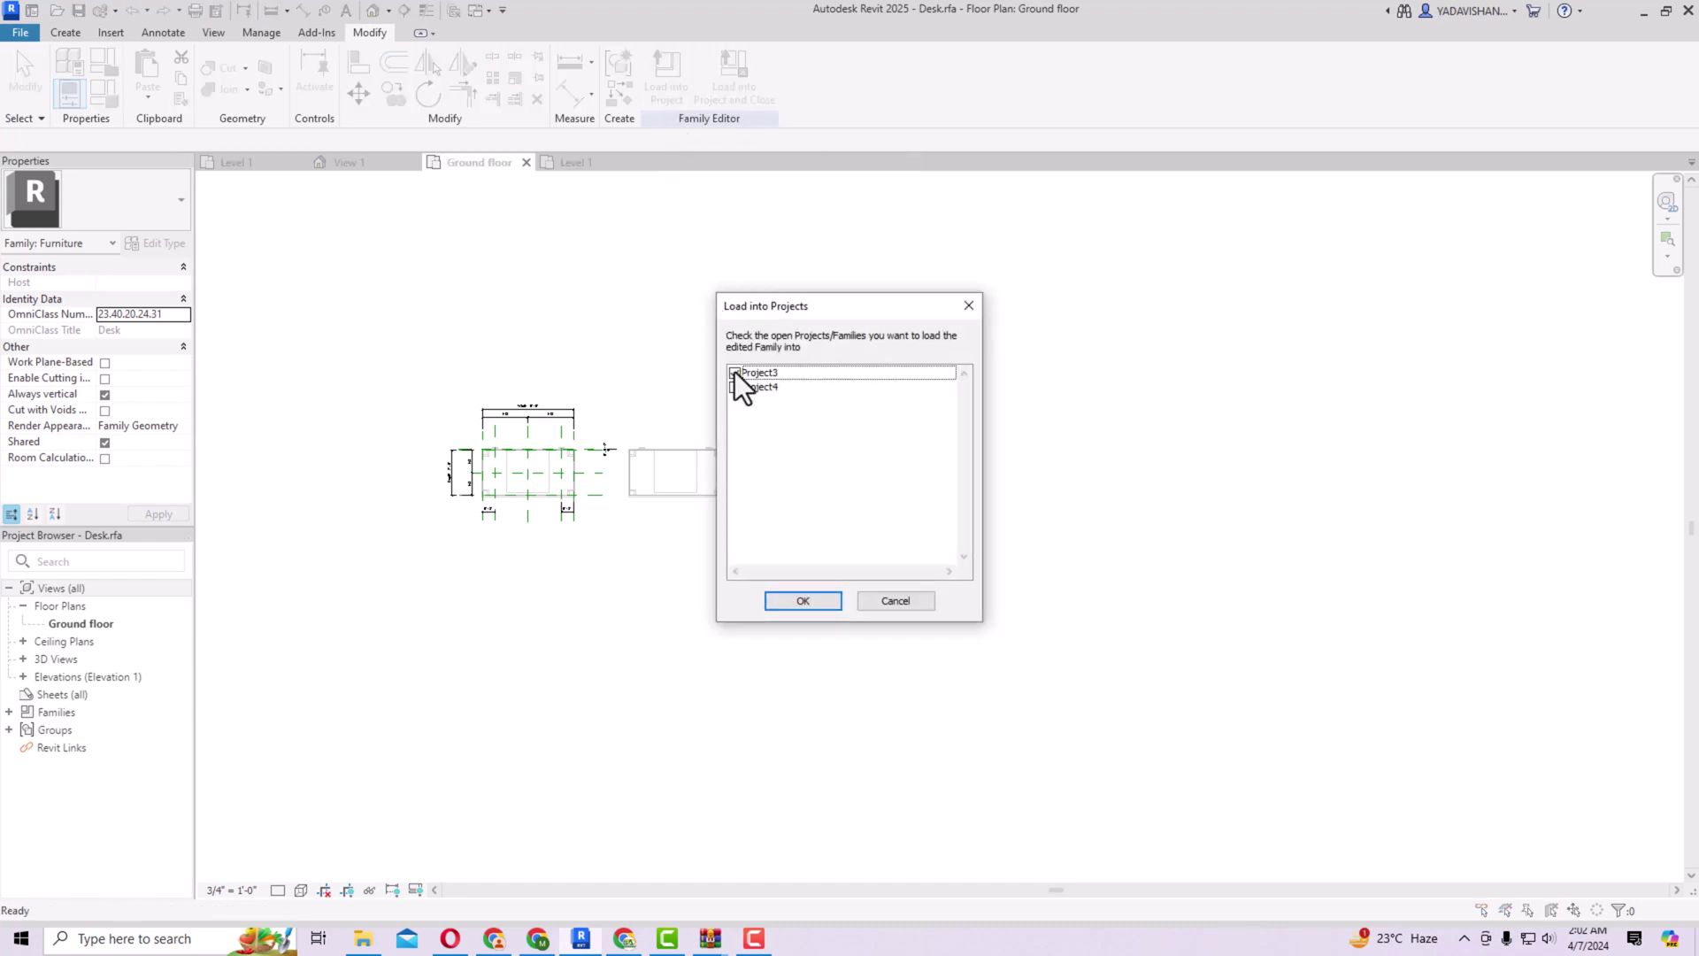
click(802, 601)
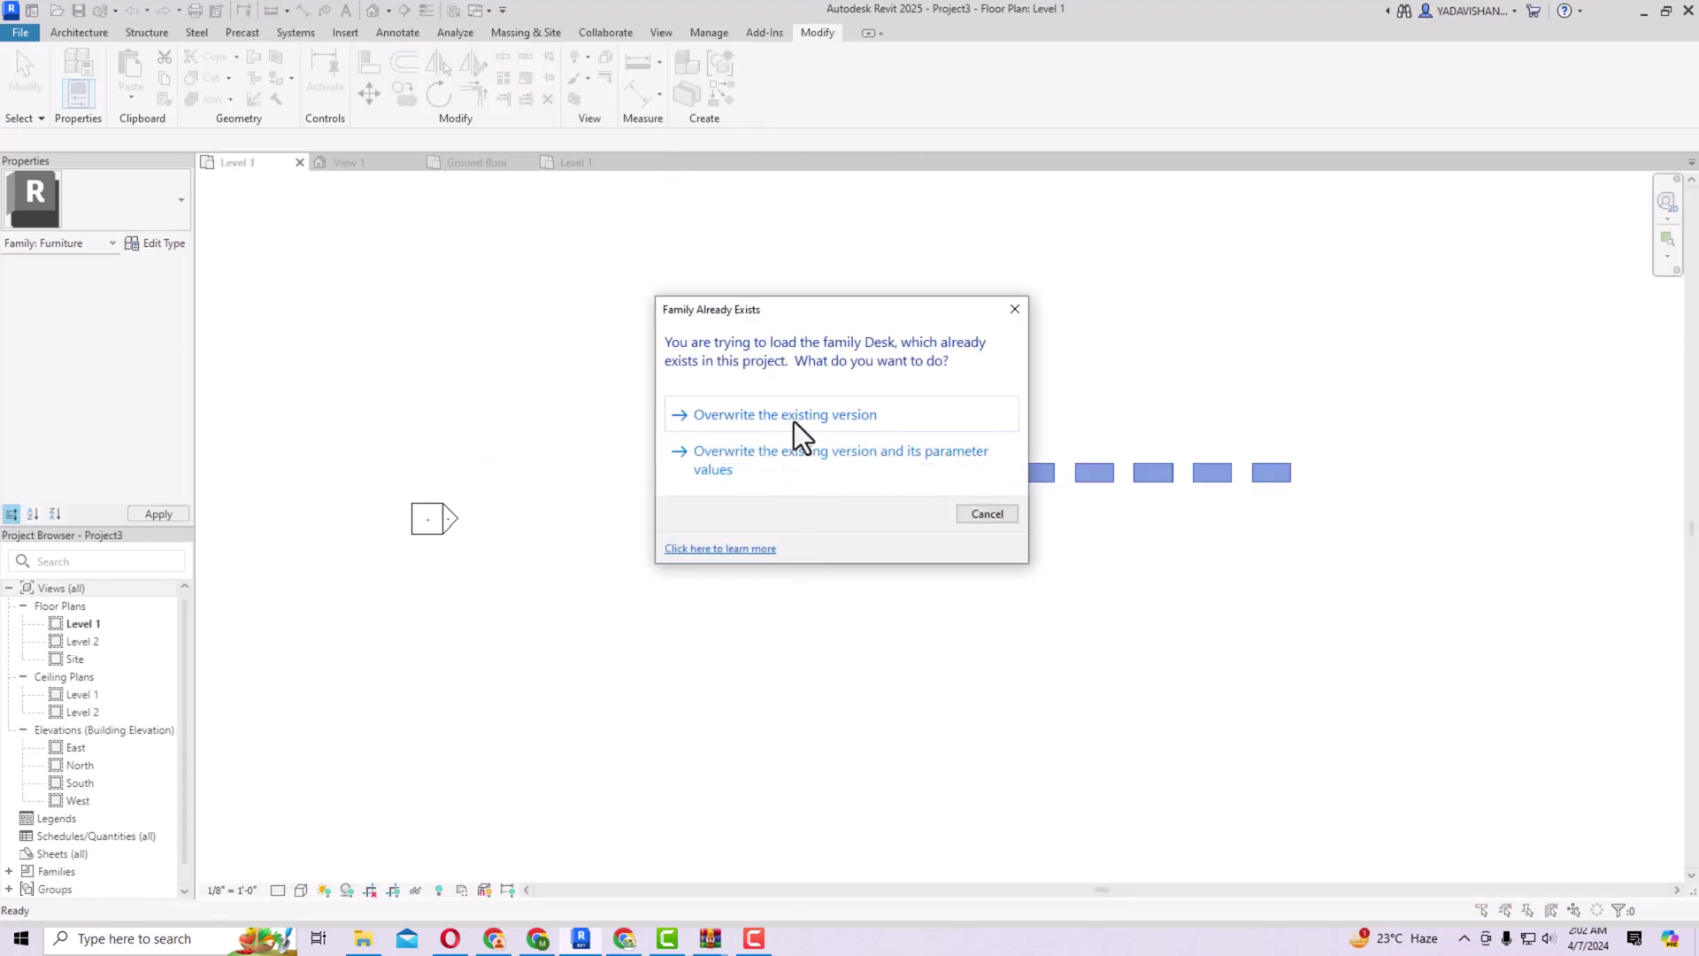
click(791, 450)
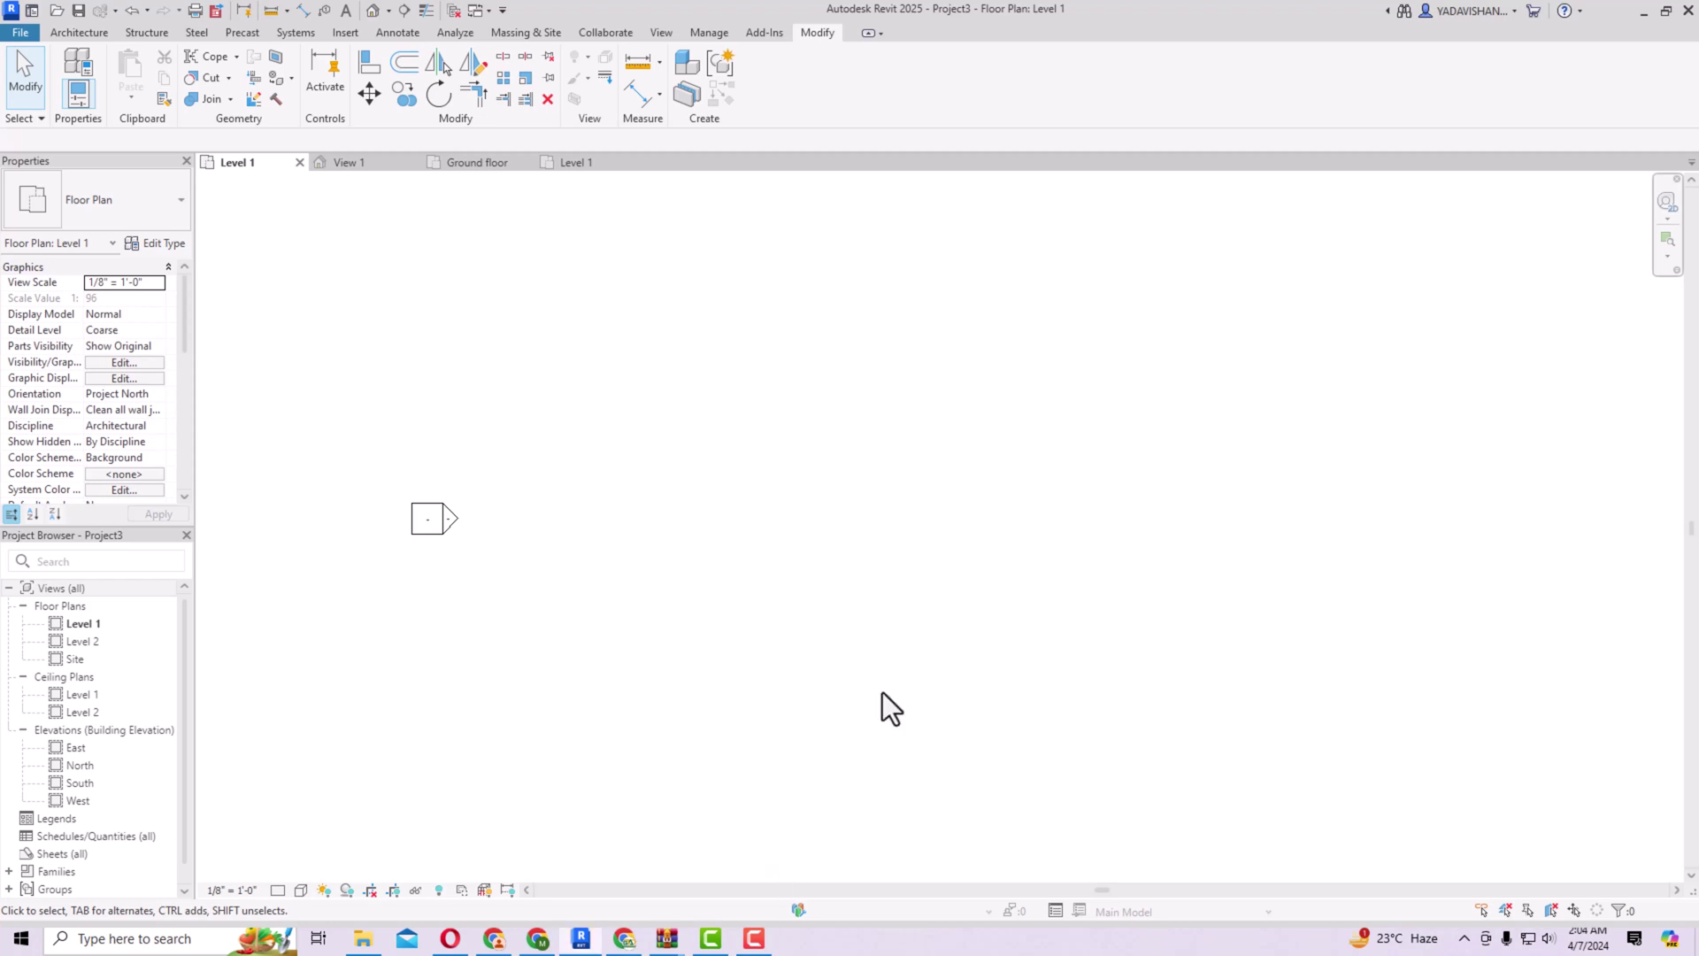
scroll(699, 538, down, 3)
scroll(699, 539, down, 2)
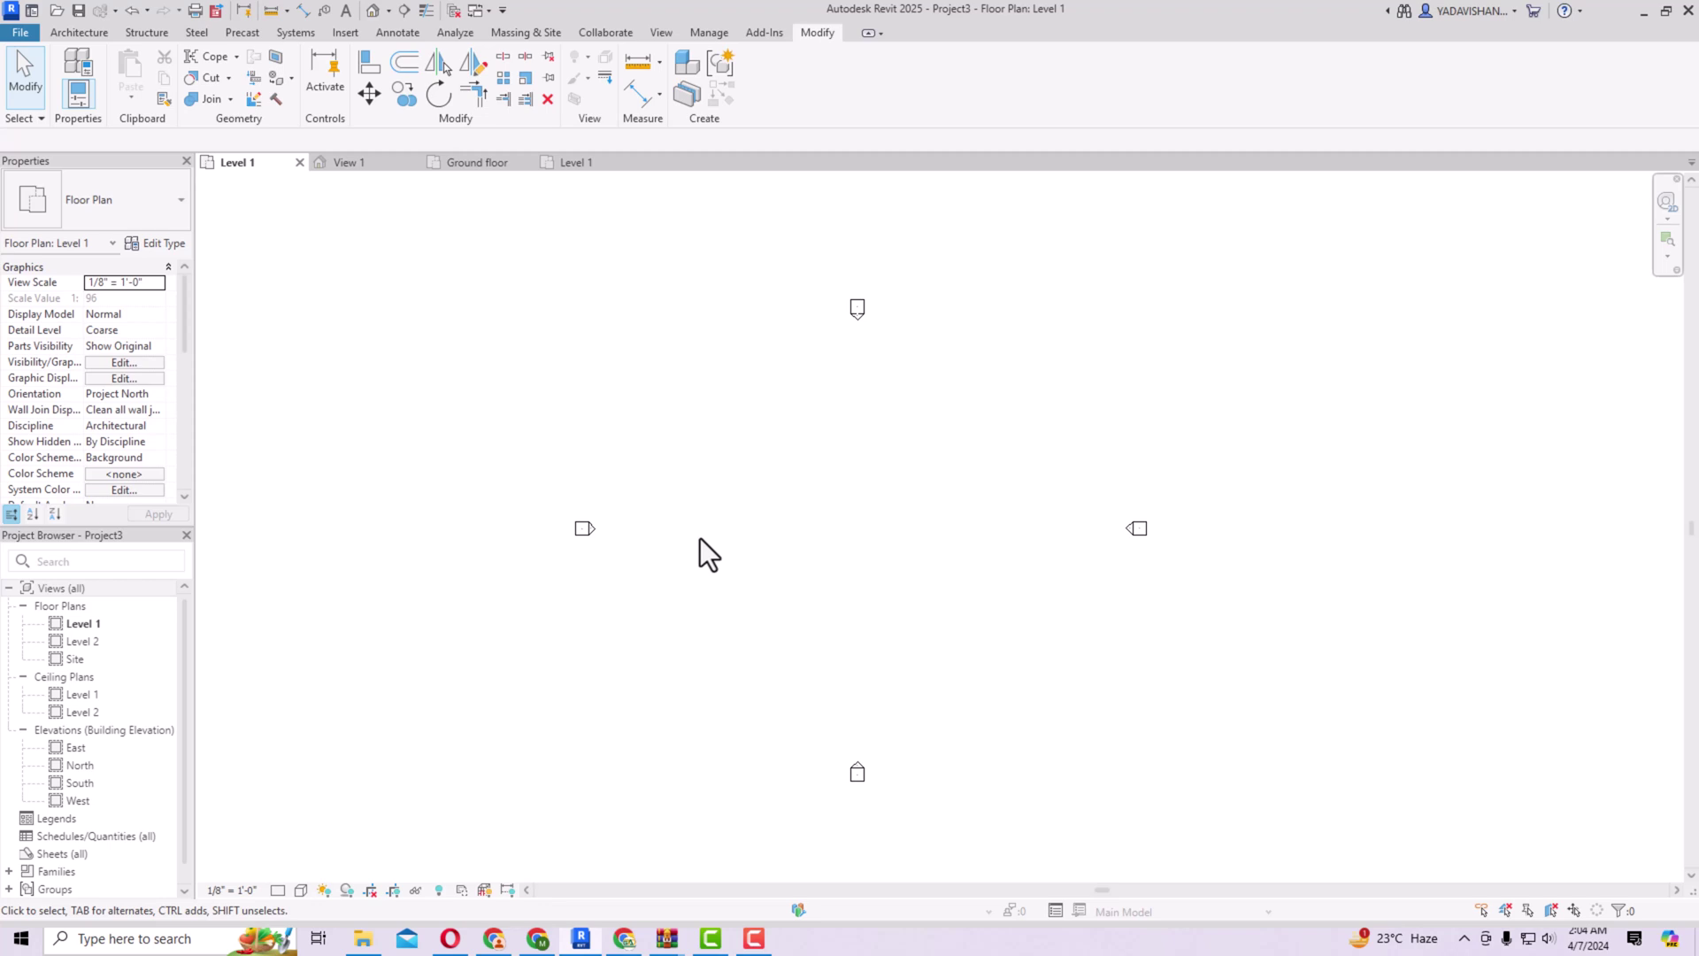